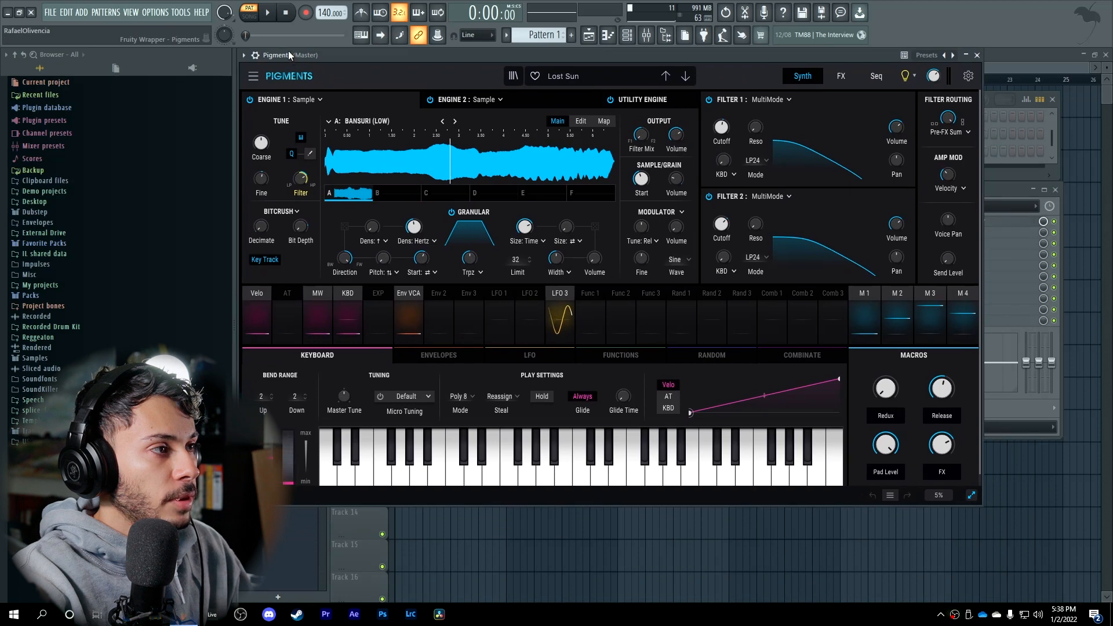
# Enlarge the plugin window, start a new default preset and lower Engine 1's coarse tuning.
pyautogui.moveTo(972, 504); pyautogui.dragTo(948, 511)
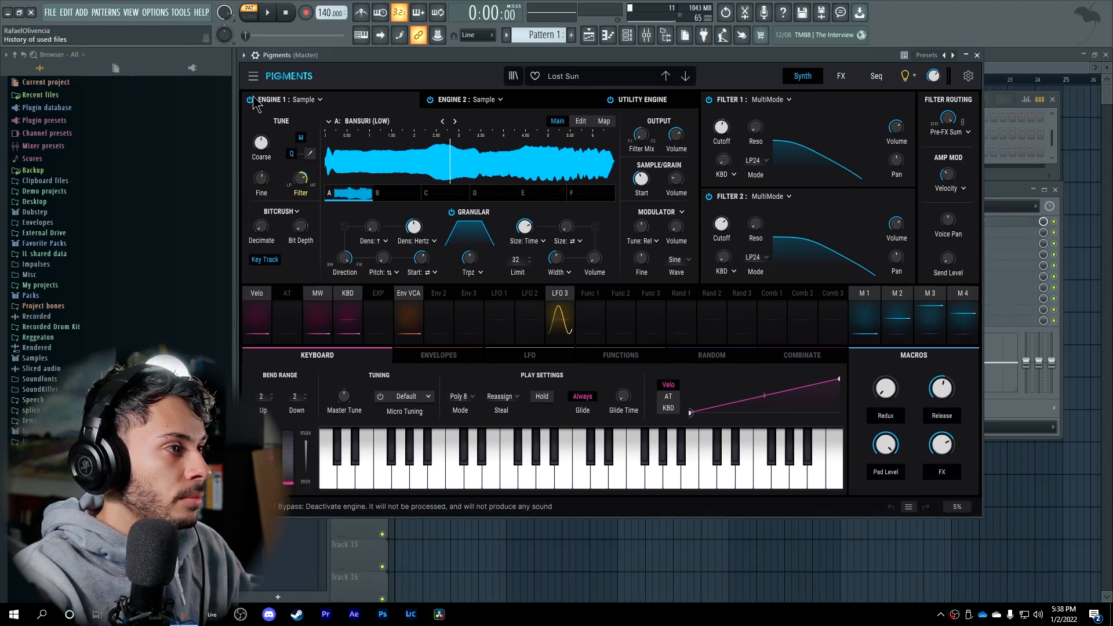
pyautogui.click(254, 76)
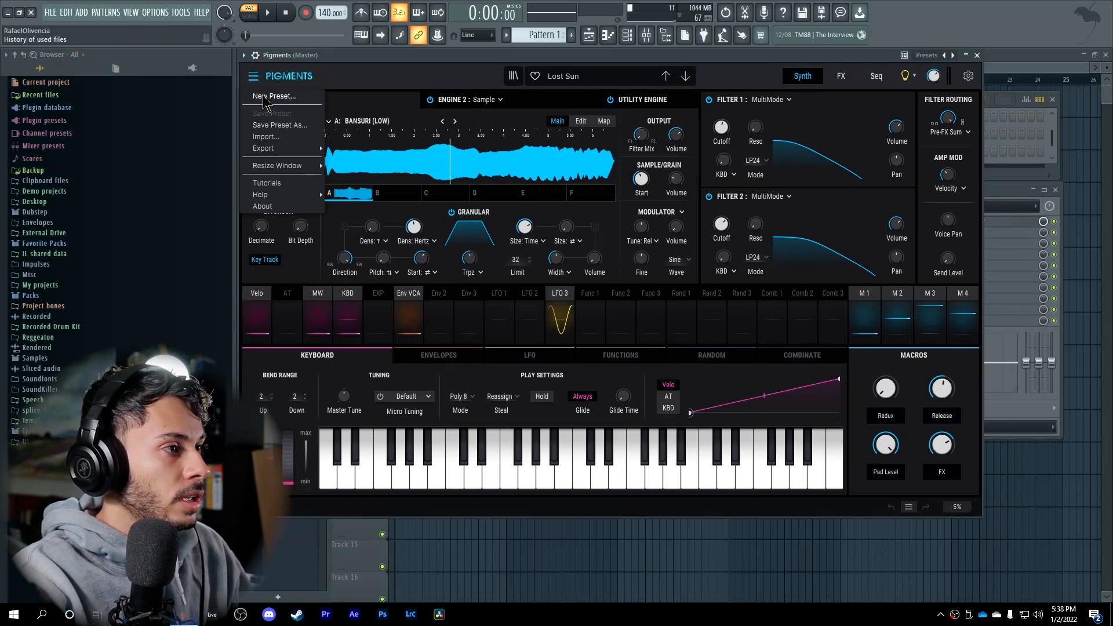
pyautogui.click(265, 97)
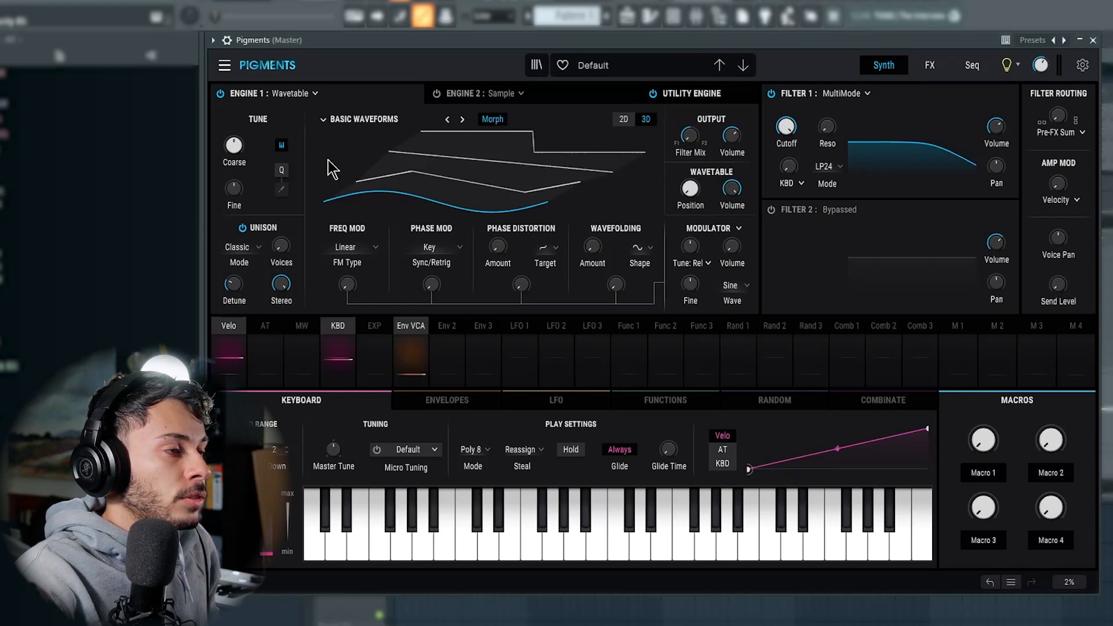
pyautogui.moveTo(235, 152); pyautogui.dragTo(235, 165)
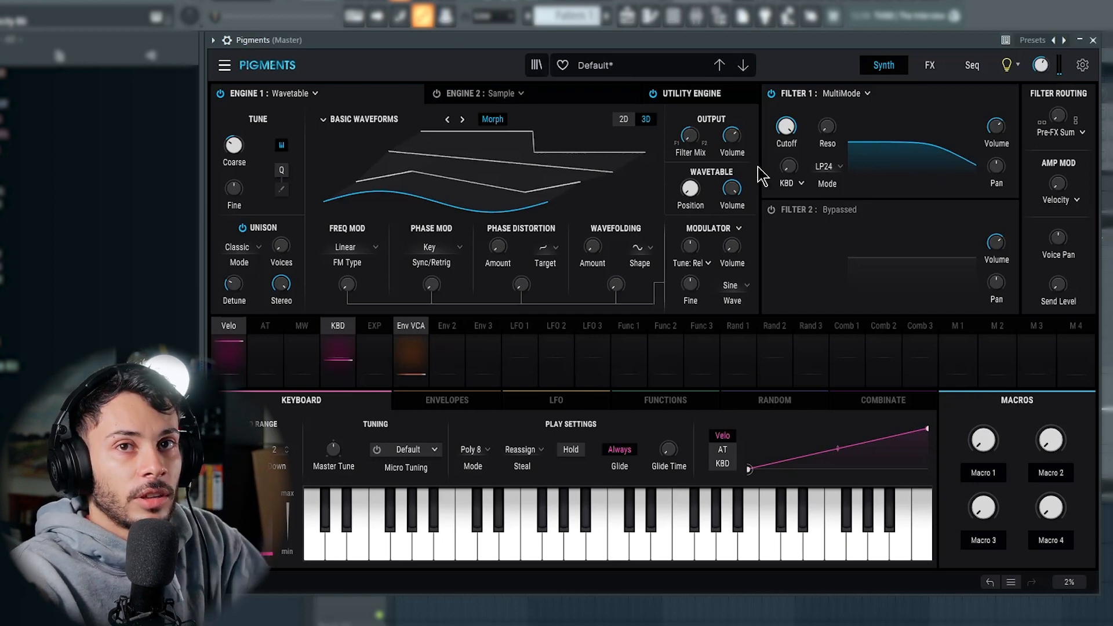
# Change Engine 2's type to Wavetable.
pyautogui.click(461, 96)
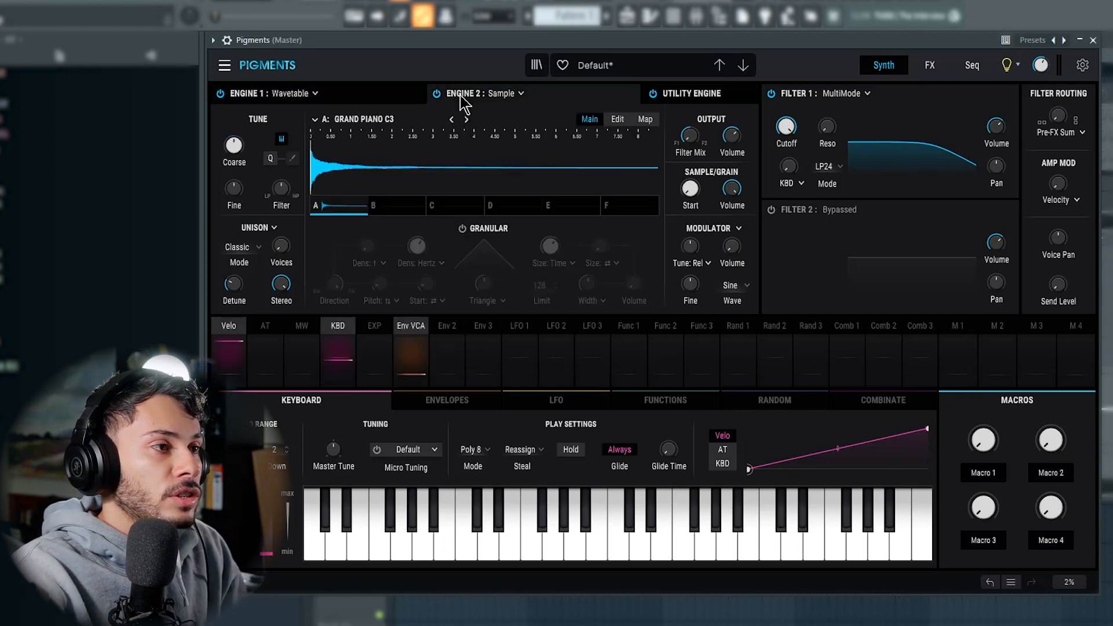
pyautogui.click(518, 95)
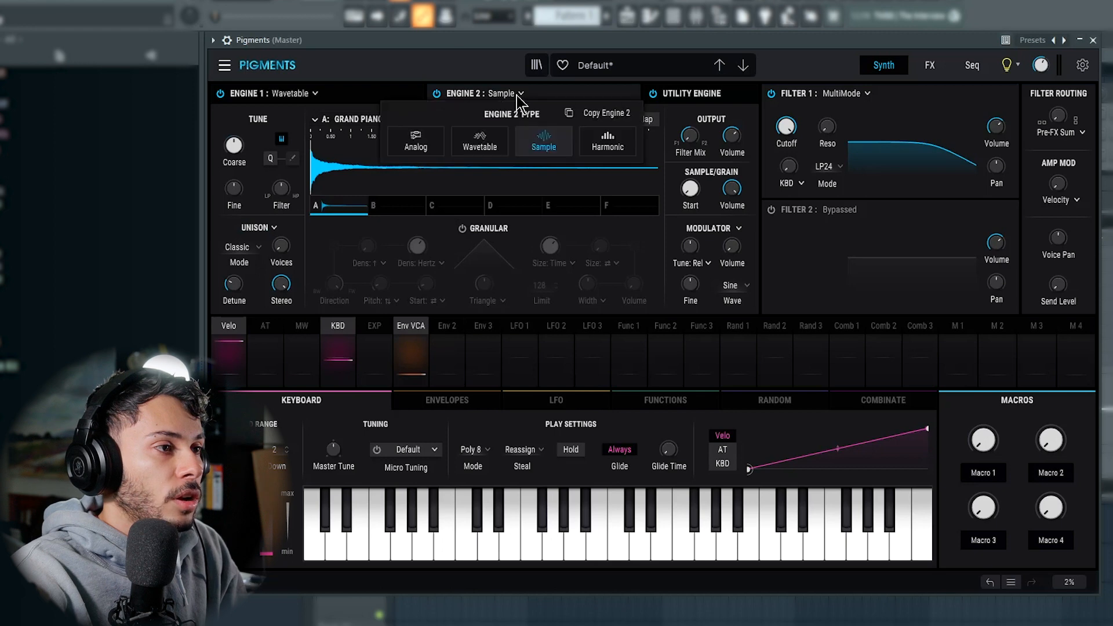
pyautogui.click(498, 146)
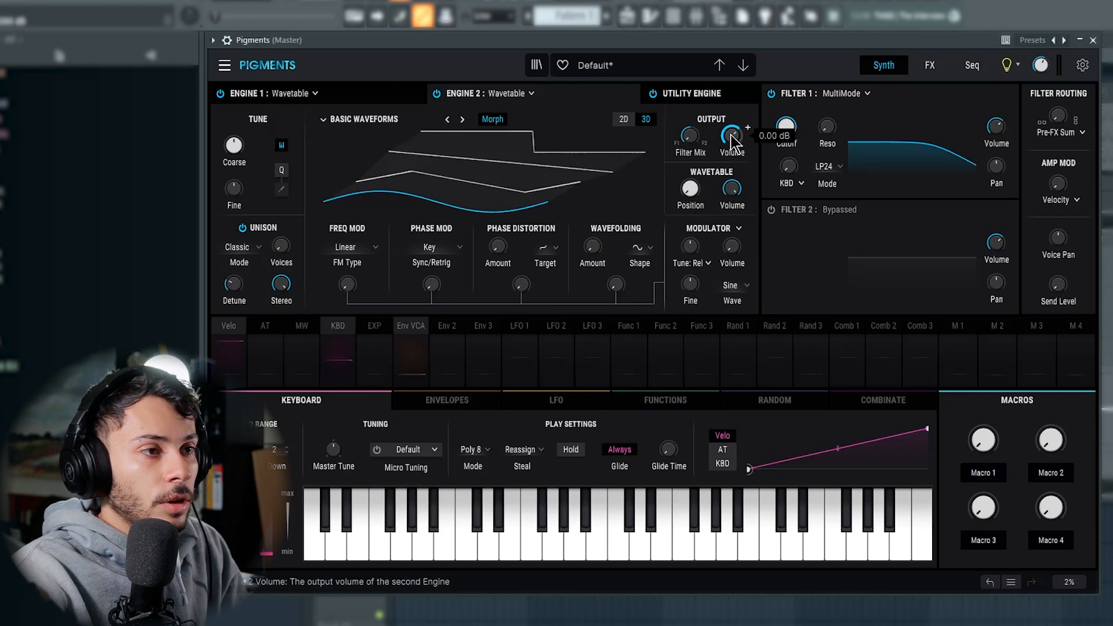
# Load the Broken Reese II wavetable from the Pigments 3.5 bank into Engine 2.
pyautogui.click(371, 119)
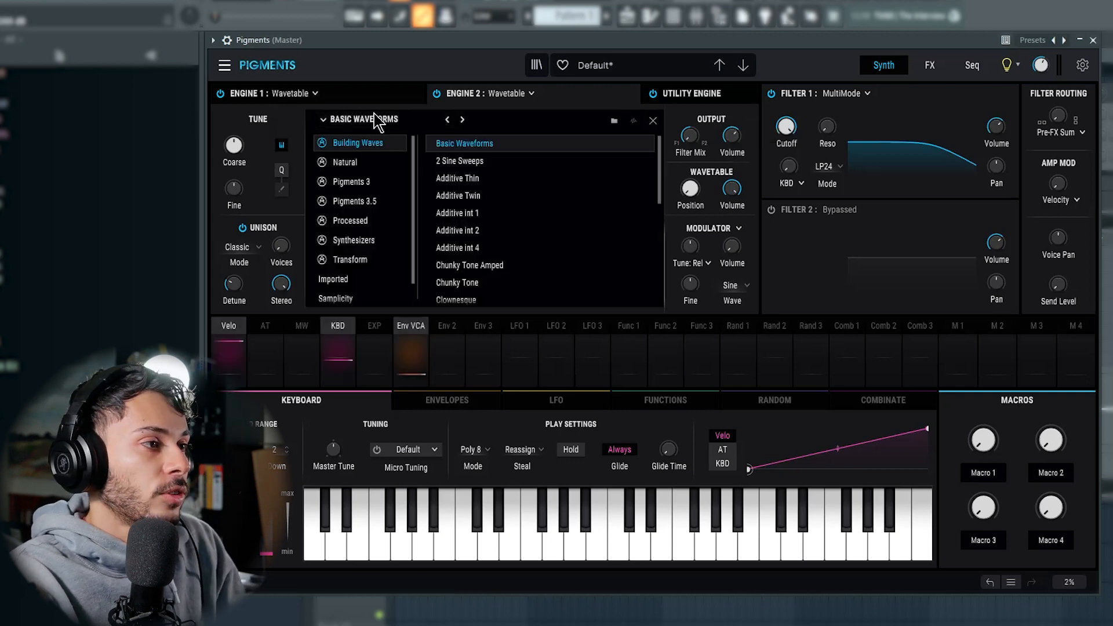
pyautogui.click(399, 201)
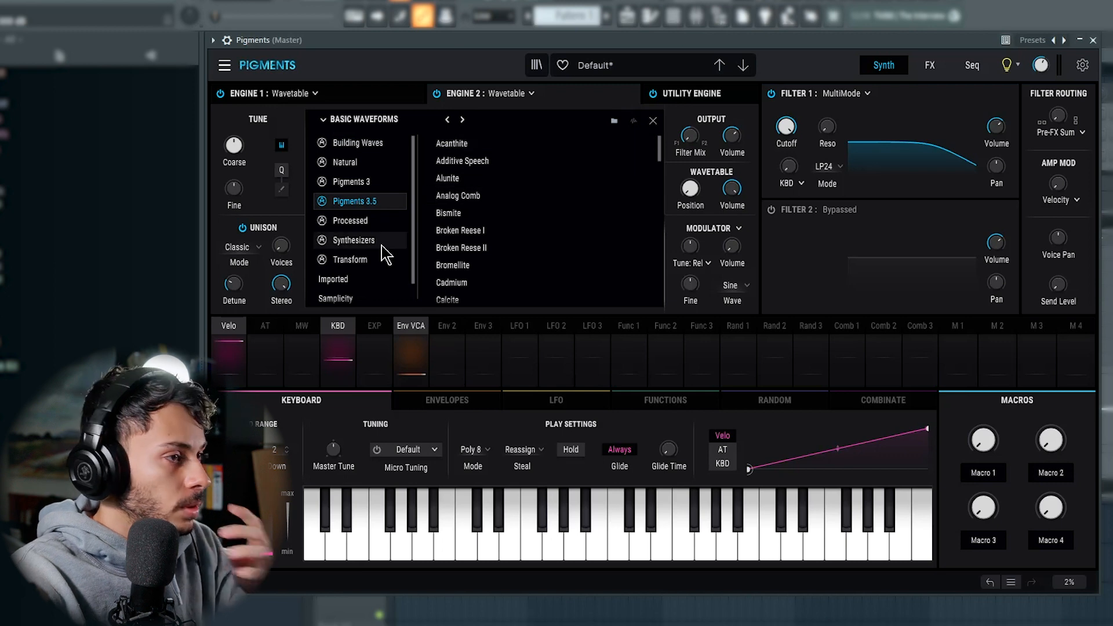
pyautogui.scroll(-2, 514, 249)
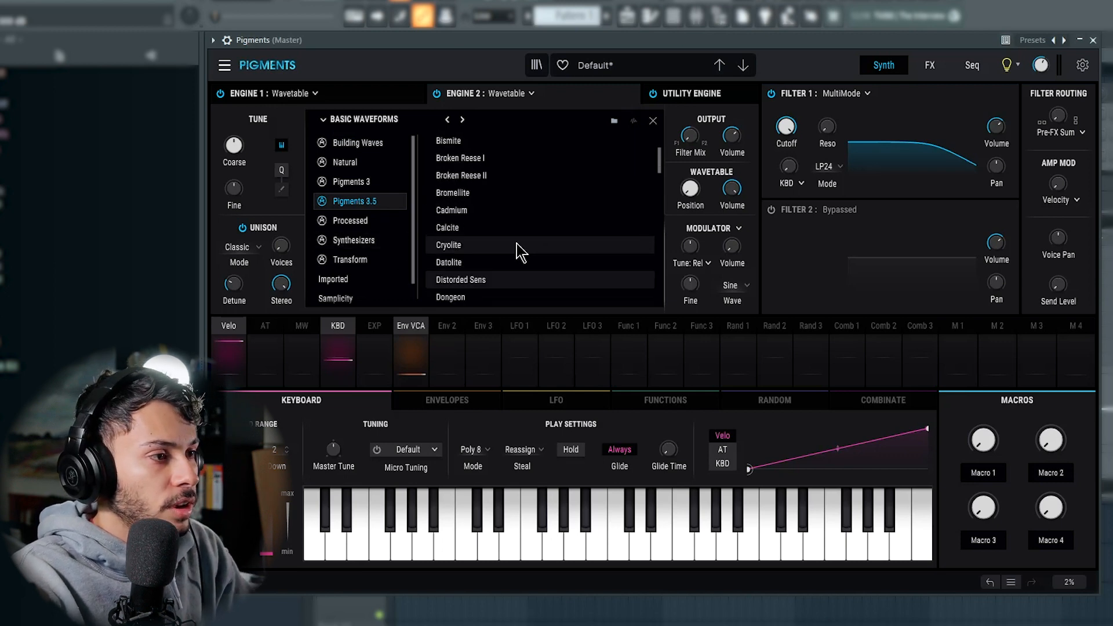
pyautogui.scroll(1, 504, 241)
pyautogui.click(493, 213)
pyautogui.click(650, 122)
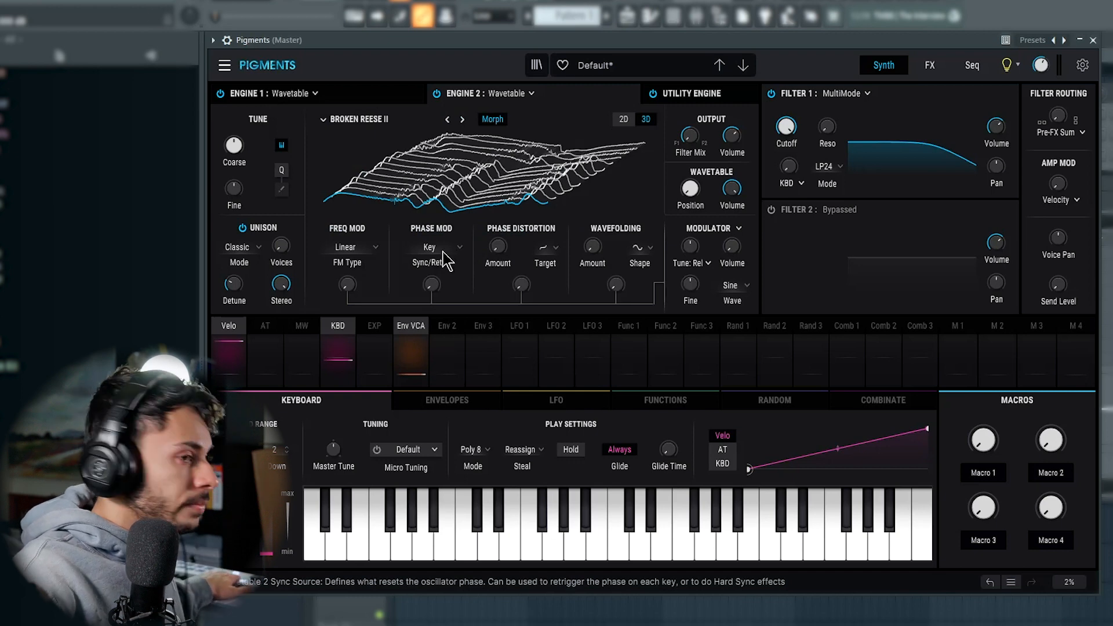
# Bypass Engine 1 and audition Engine 2's wavetable position at a coarse tuning of -24 semitones.
pyautogui.click(220, 93)
pyautogui.moveTo(234, 145); pyautogui.dragTo(234, 155)
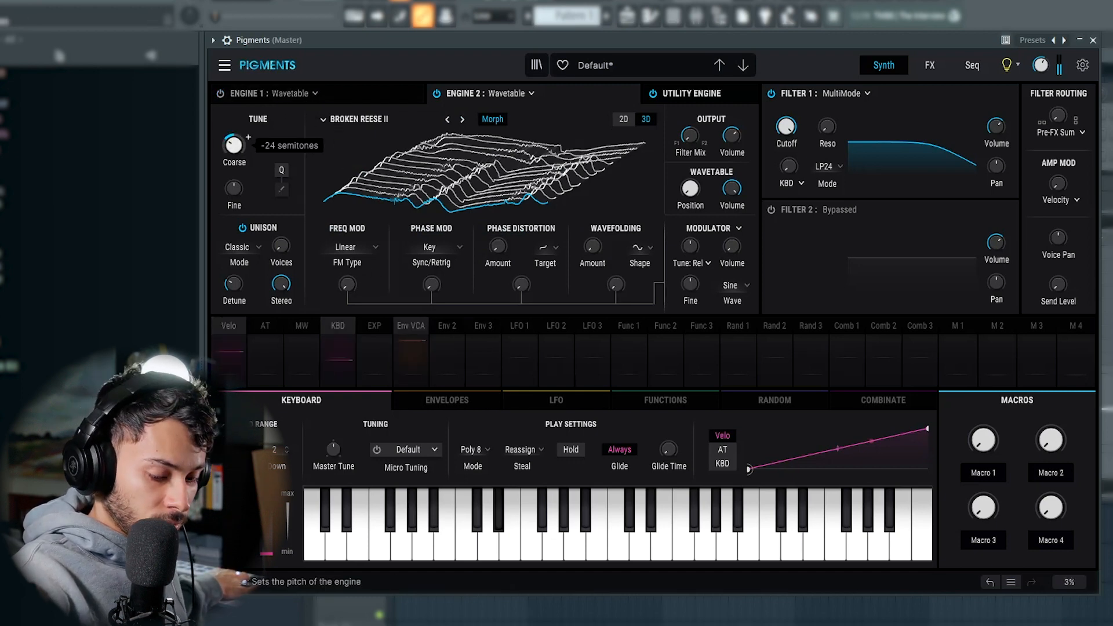
pyautogui.moveTo(696, 204)
pyautogui.mouseDown()
pyautogui.moveTo(706, 180)
pyautogui.moveTo(712, 195)
pyautogui.mouseUp()
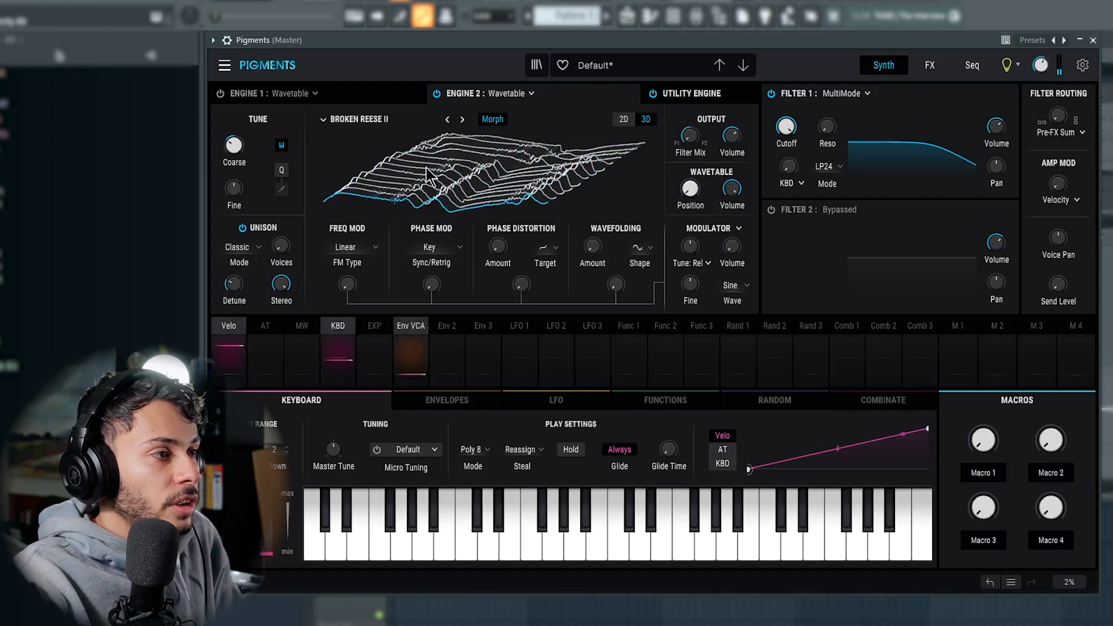
pyautogui.moveTo(234, 155)
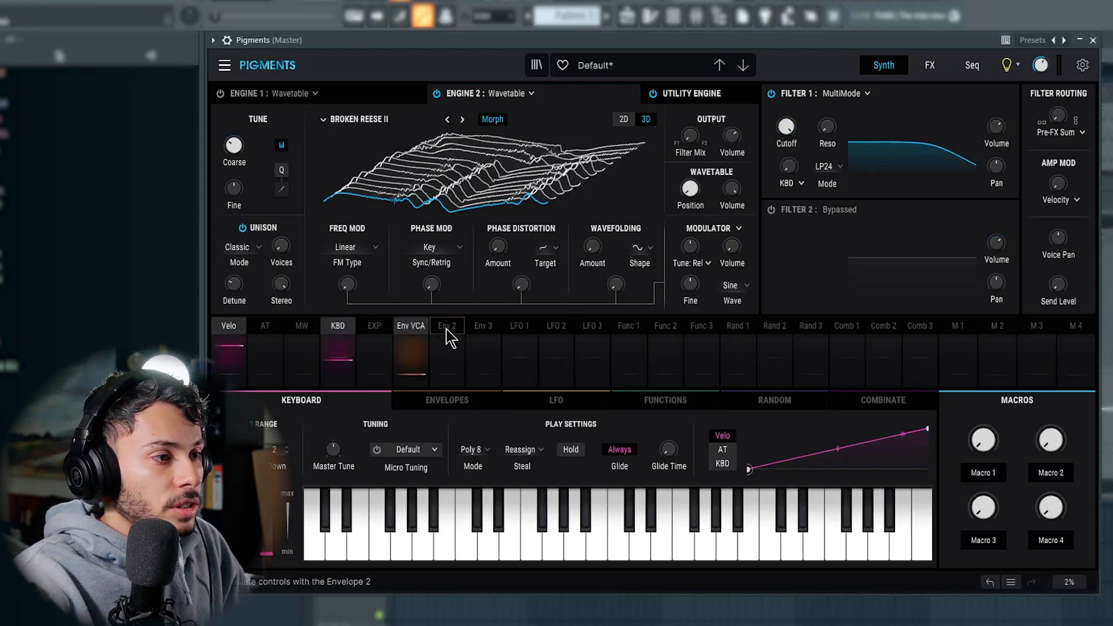
# Assign LFO 1 to Engine 2's wavetable position with a modulation amount of 1.00.
pyautogui.click(542, 403)
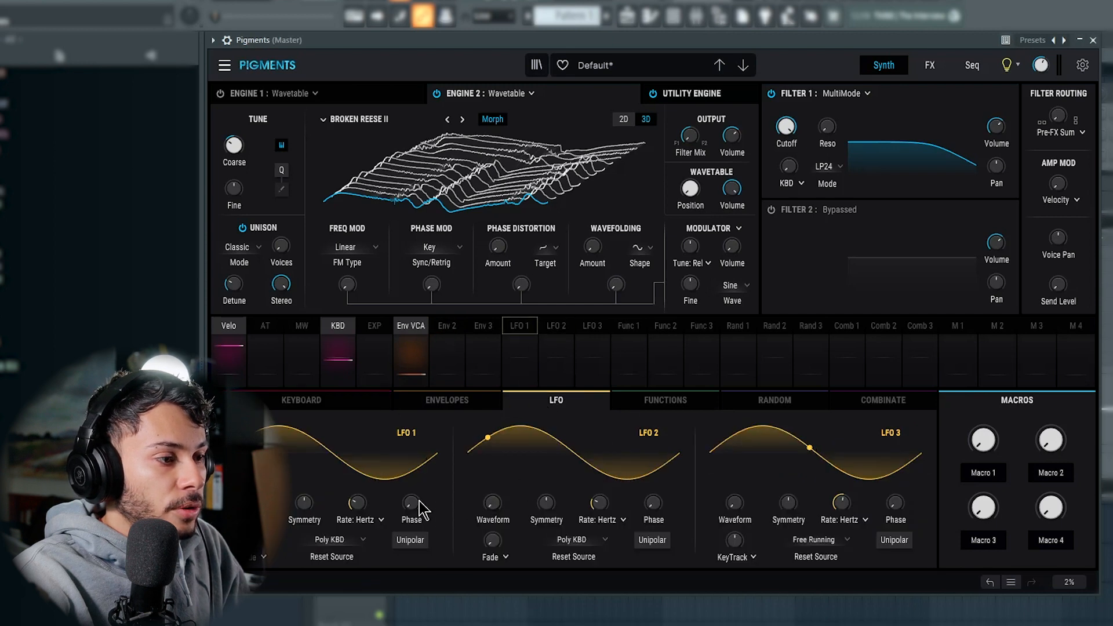
pyautogui.click(533, 326)
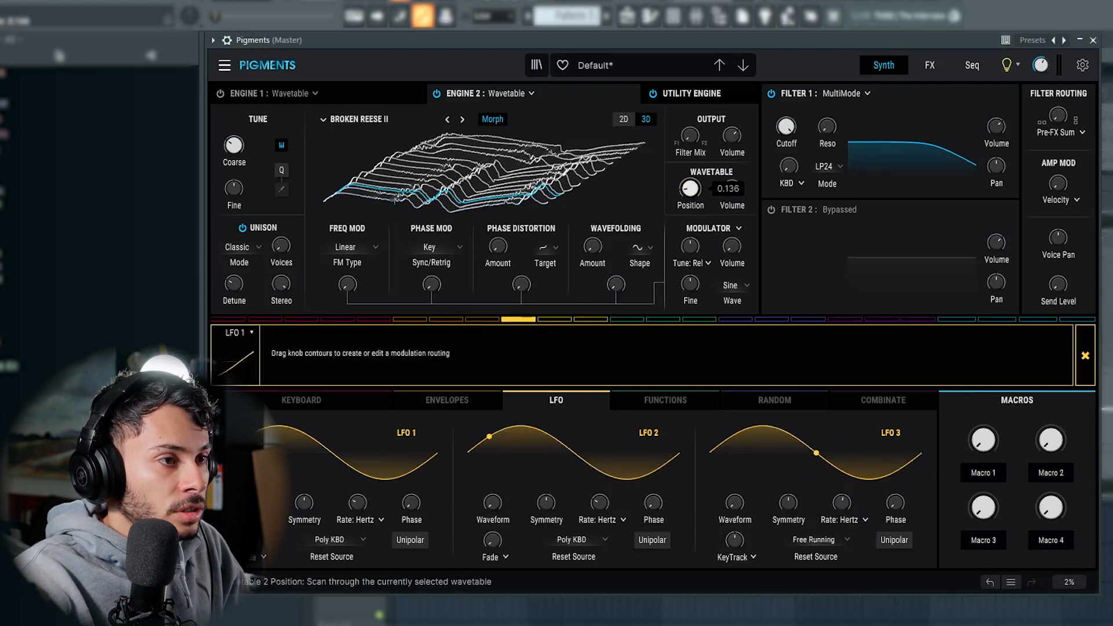
pyautogui.moveTo(690, 187); pyautogui.dragTo(690, 174)
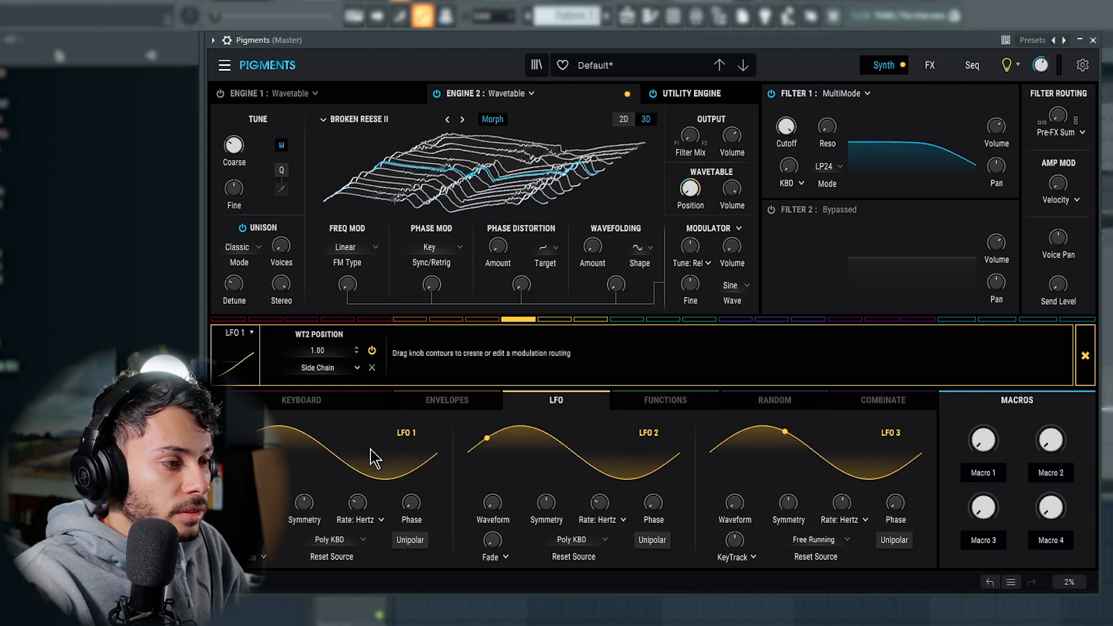
# Set LFO 1's rate type to Sync and its output to unipolar.
pyautogui.click(353, 524)
pyautogui.click(326, 492)
pyautogui.click(410, 540)
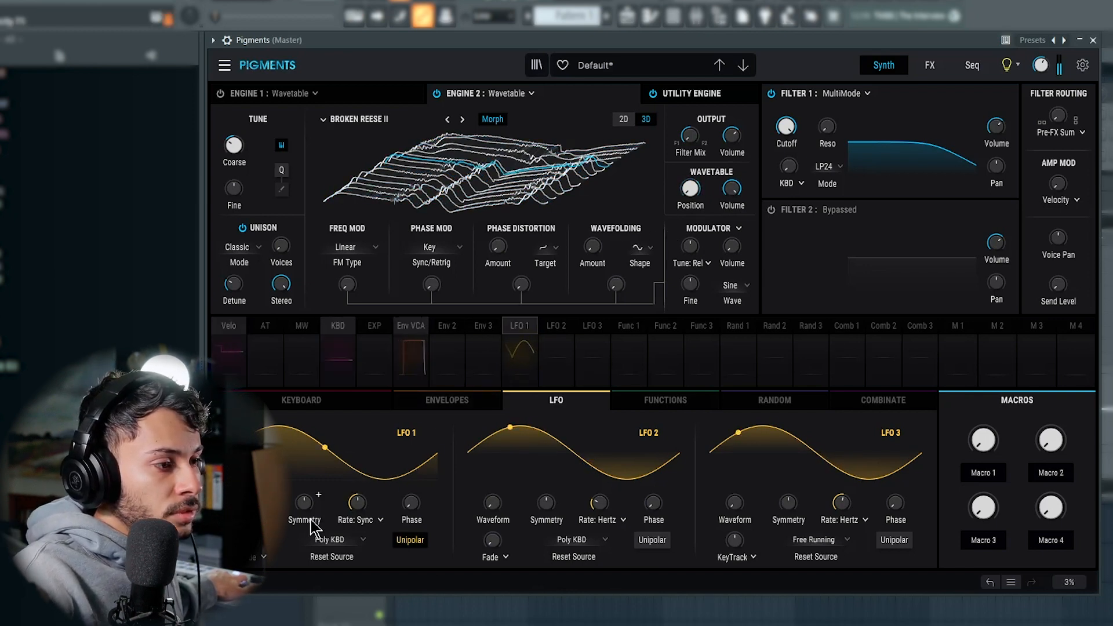
# Raise LFO 1's phase and set its modulation amount on Engine 2's wavetable position to 0.57.
pyautogui.moveTo(411, 502); pyautogui.dragTo(411, 484)
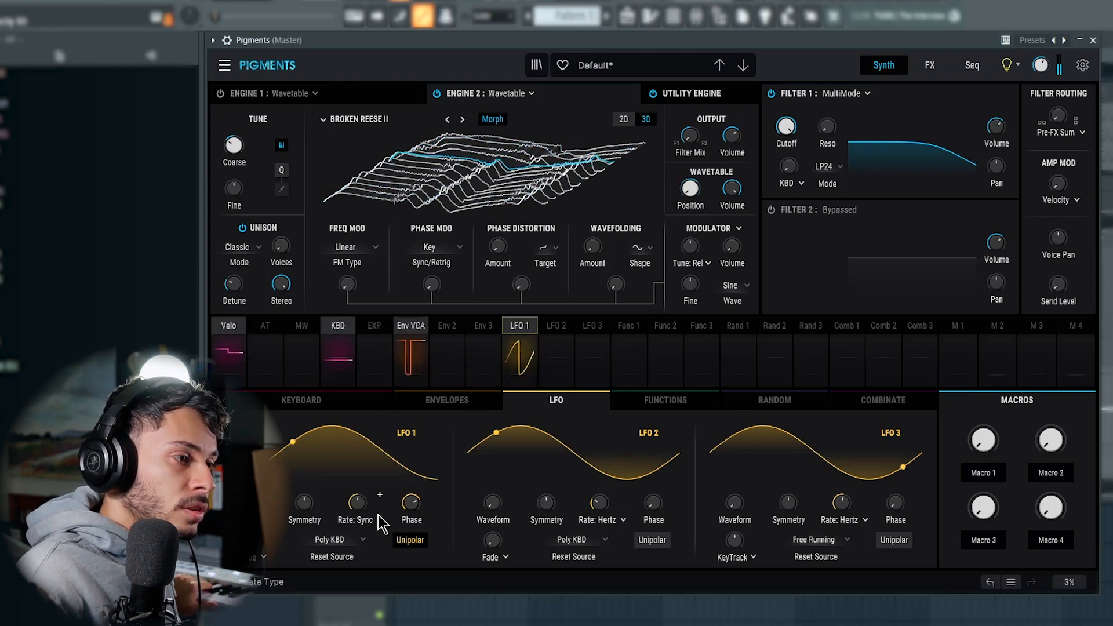
pyautogui.moveTo(410, 514); pyautogui.dragTo(411, 492)
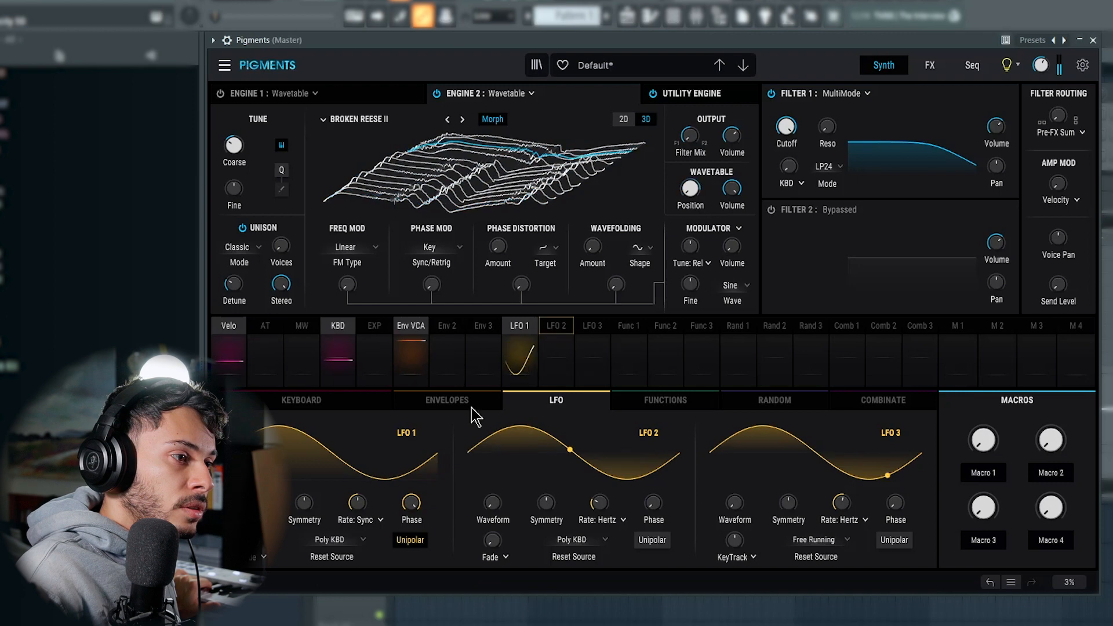
pyautogui.moveTo(518, 342); pyautogui.dragTo(691, 185)
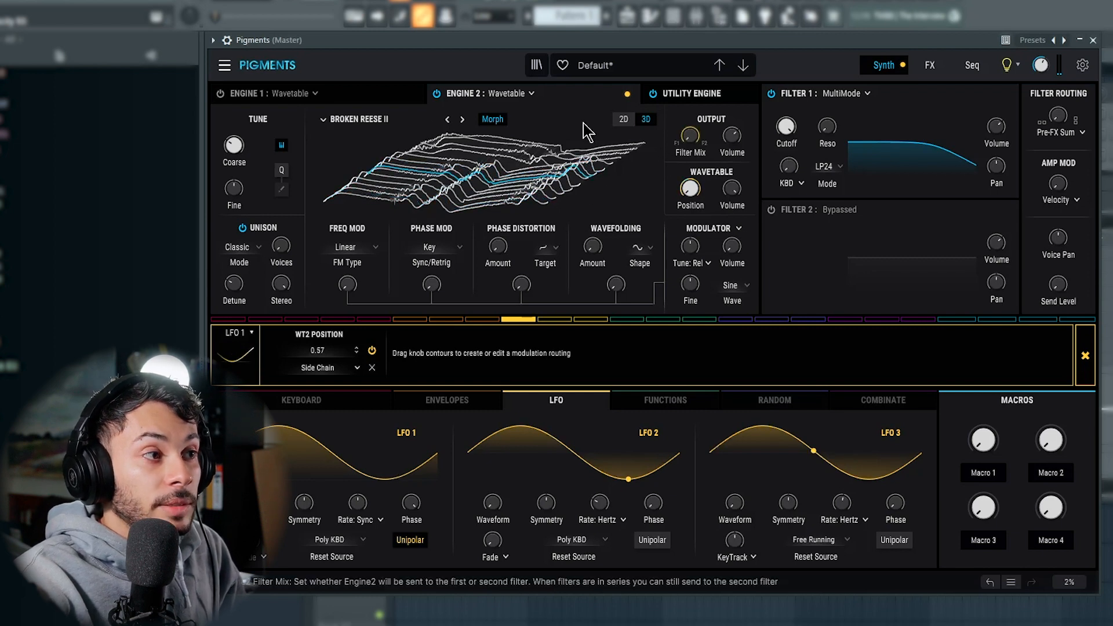
# Turn Engine 1 back on and lower its output volume to -70.0 dB.
pyautogui.click(364, 95)
pyautogui.click(220, 93)
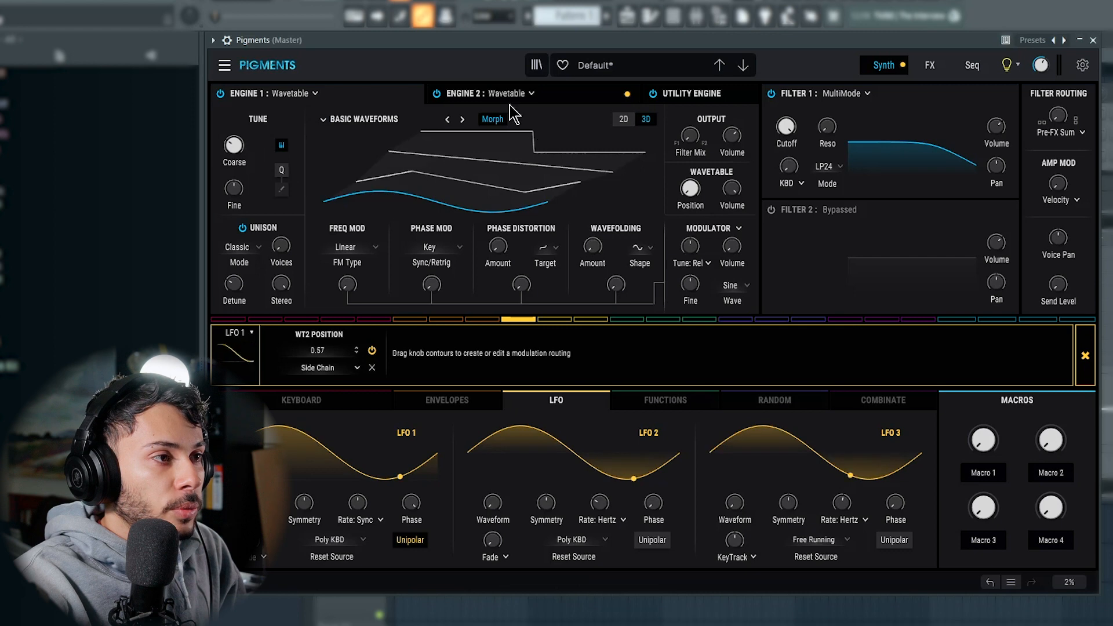
pyautogui.moveTo(737, 143)
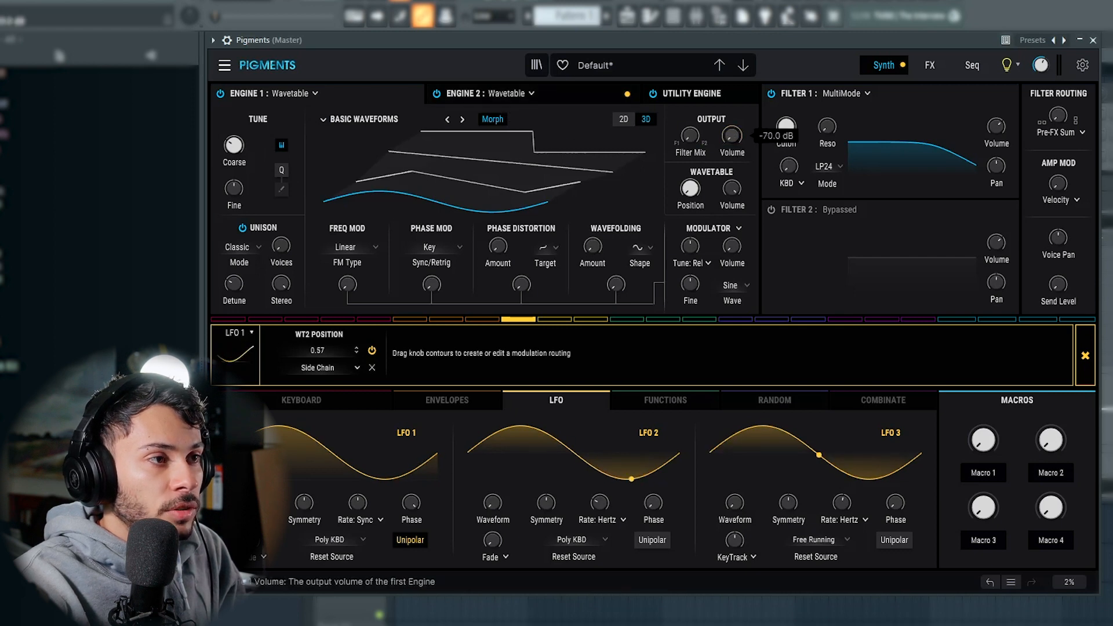
# Set Engine 2's modulator source to Engine 1 and try the next modulator wavetable before returning to Basic Waveforms.
pyautogui.click(554, 101)
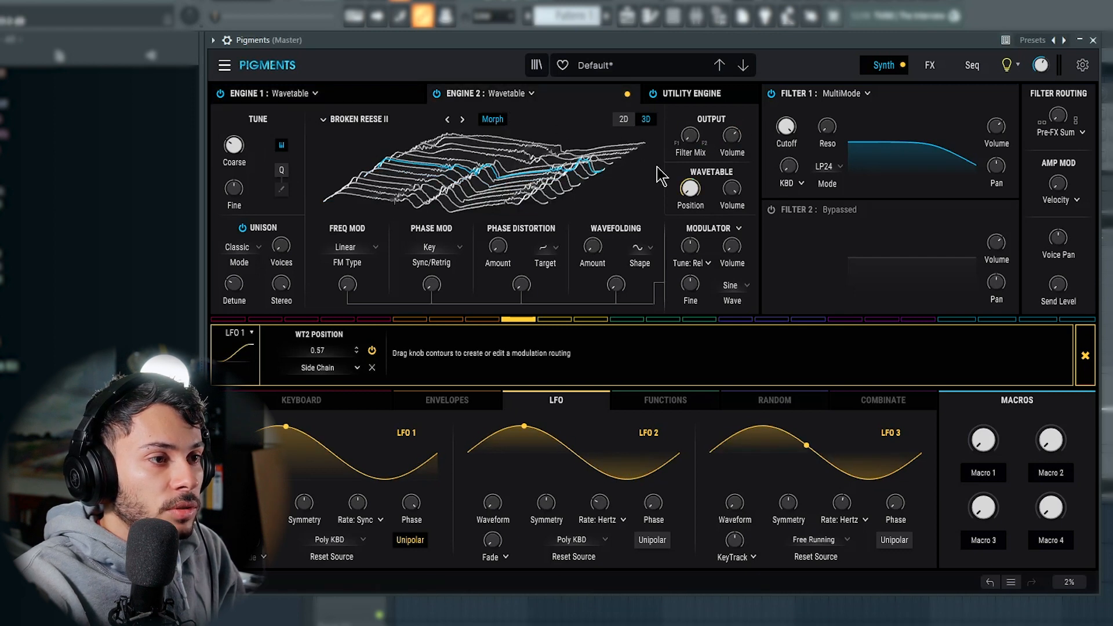
pyautogui.click(740, 229)
pyautogui.click(786, 273)
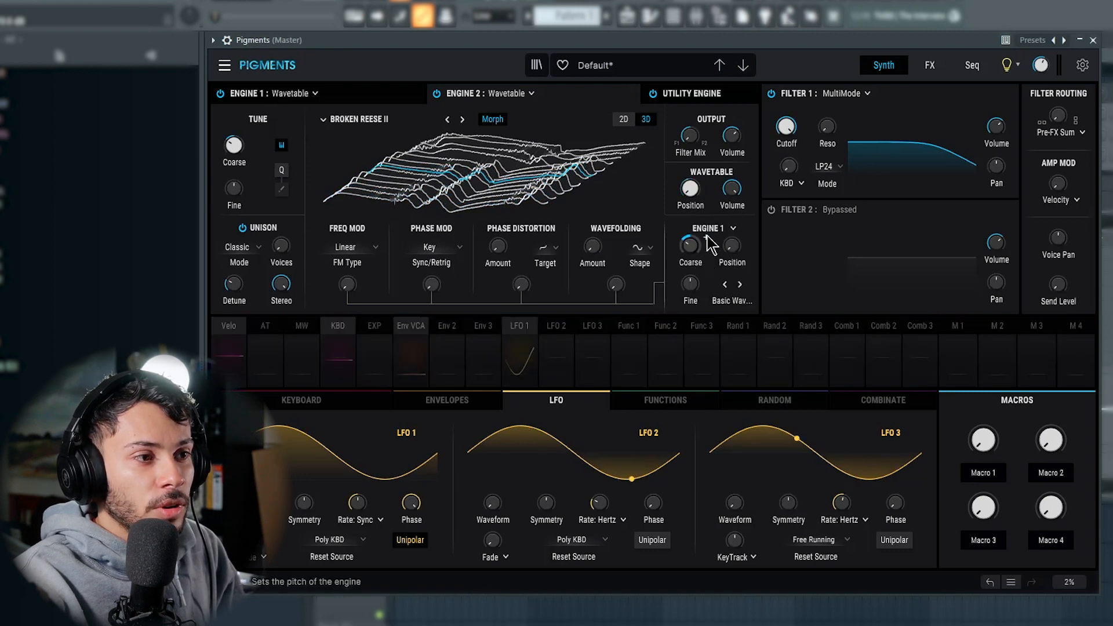
pyautogui.click(740, 285)
pyautogui.click(725, 285)
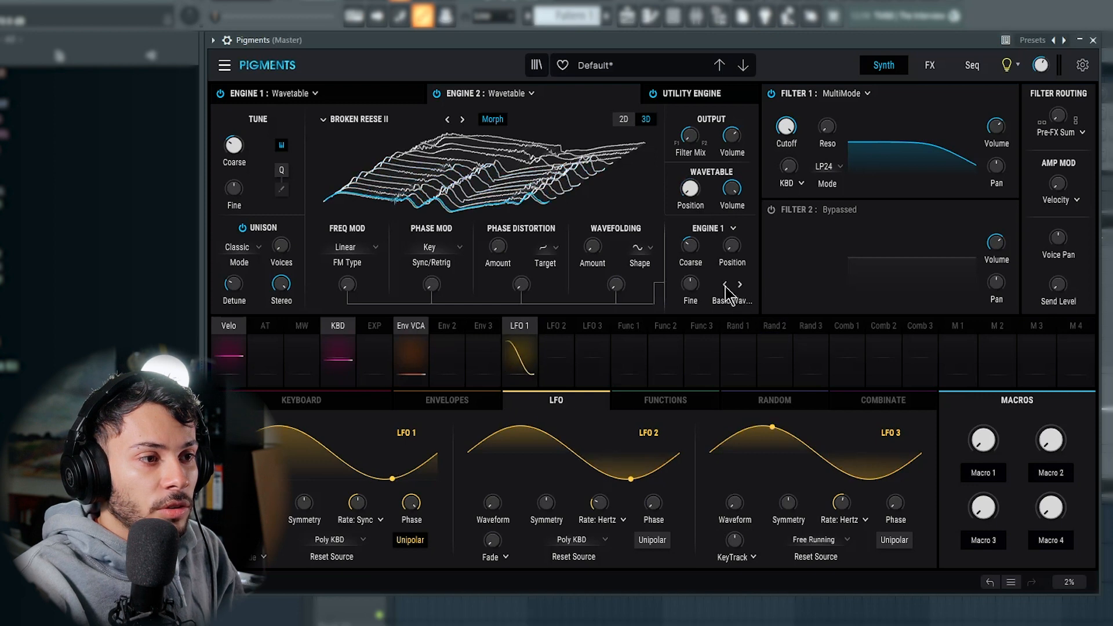
pyautogui.moveTo(748, 238)
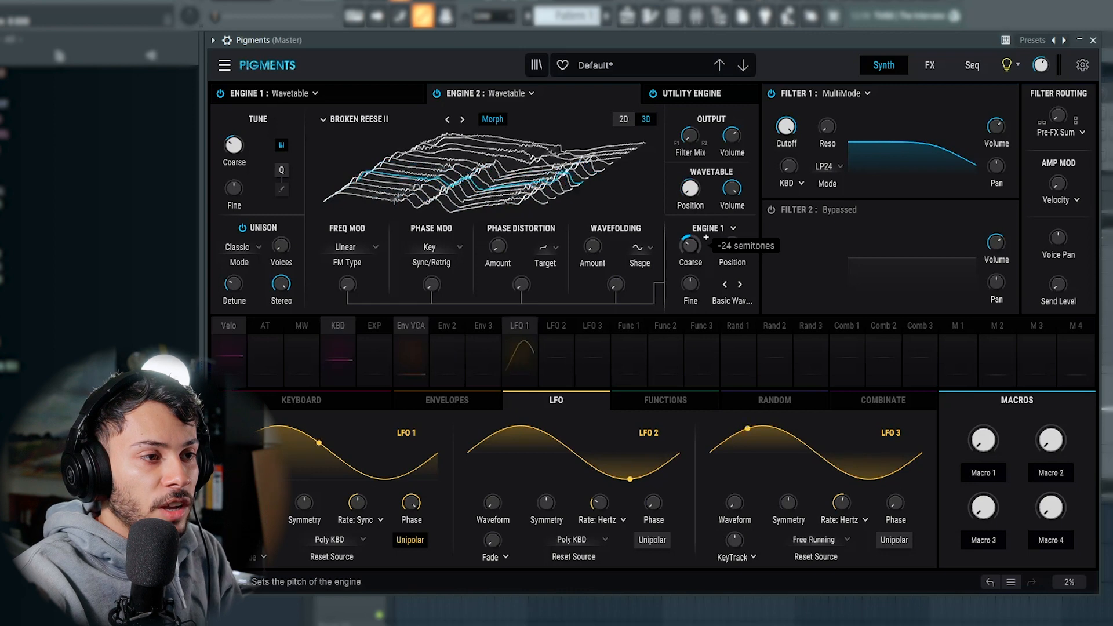
pyautogui.moveTo(692, 284)
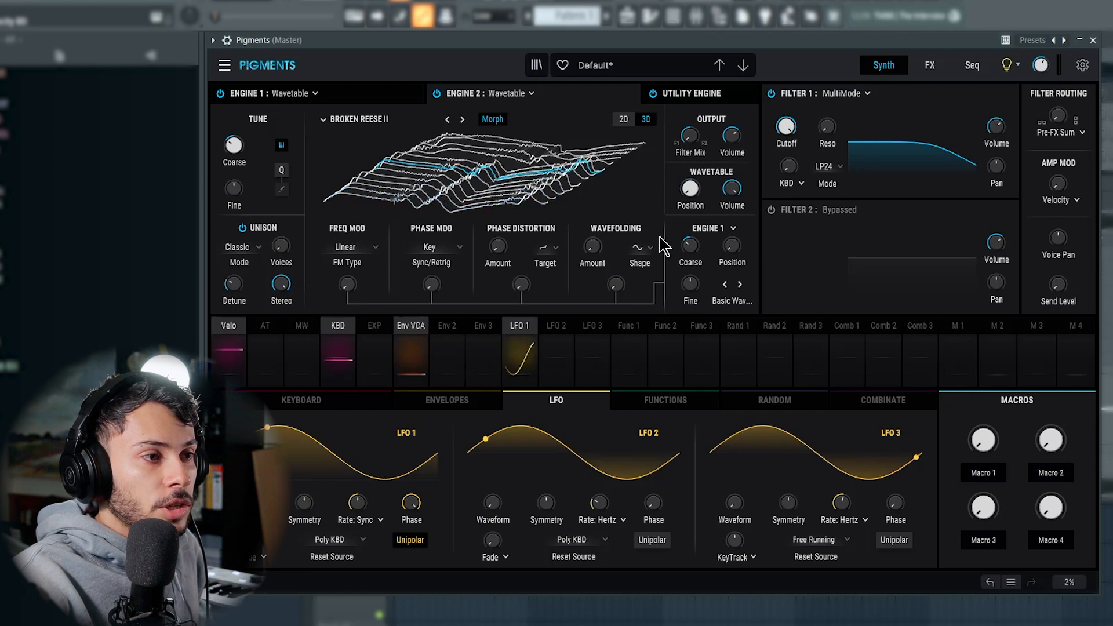
# Try frequency modulation on Engine 2 with adjusted modulator coarse tuning, and return the FM amount to 0.00.
pyautogui.moveTo(347, 285); pyautogui.dragTo(349, 279)
pyautogui.moveTo(684, 258); pyautogui.dragTo(685, 259)
pyautogui.moveTo(347, 284); pyautogui.dragTo(347, 285)
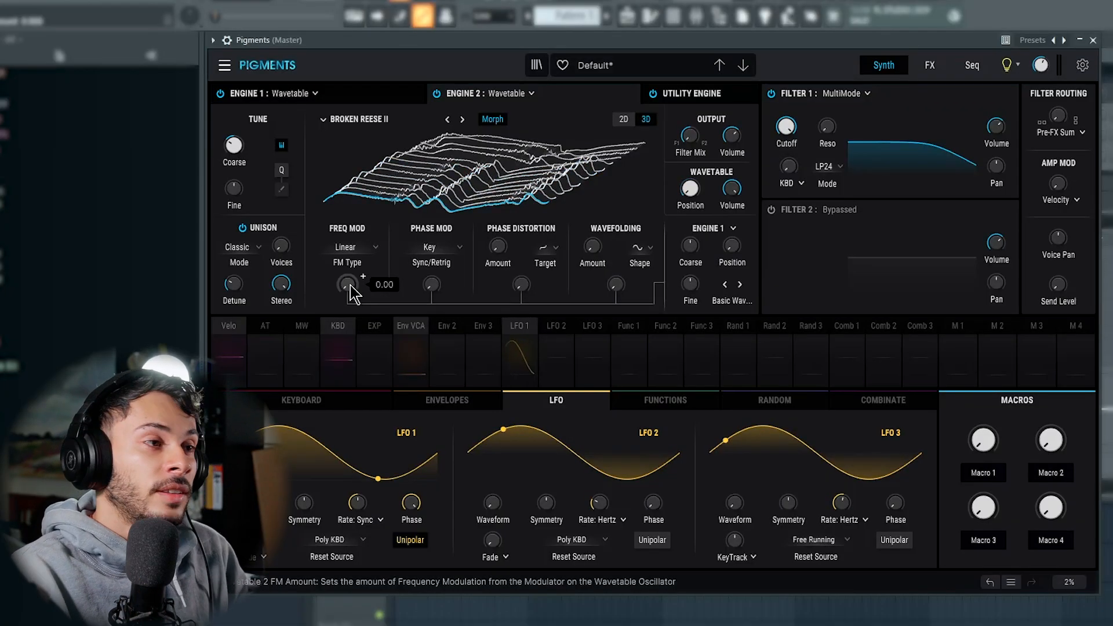
# Modulate Engine 1's FM amount with LFO 1 at an amount of 0.65.
pyautogui.click(303, 95)
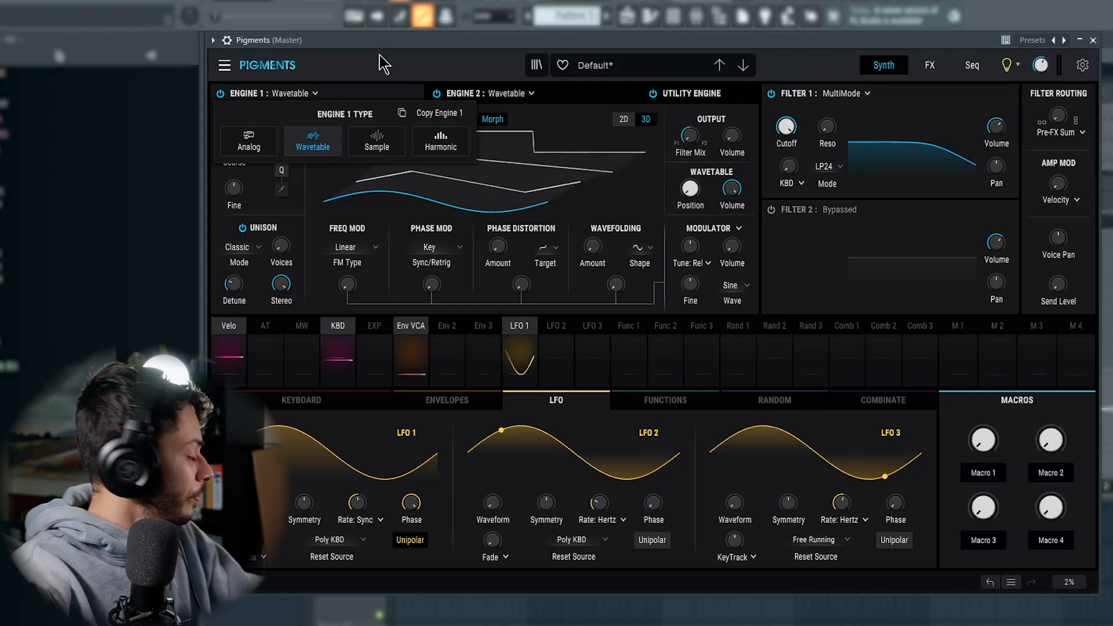
pyautogui.click(378, 297)
pyautogui.click(518, 325)
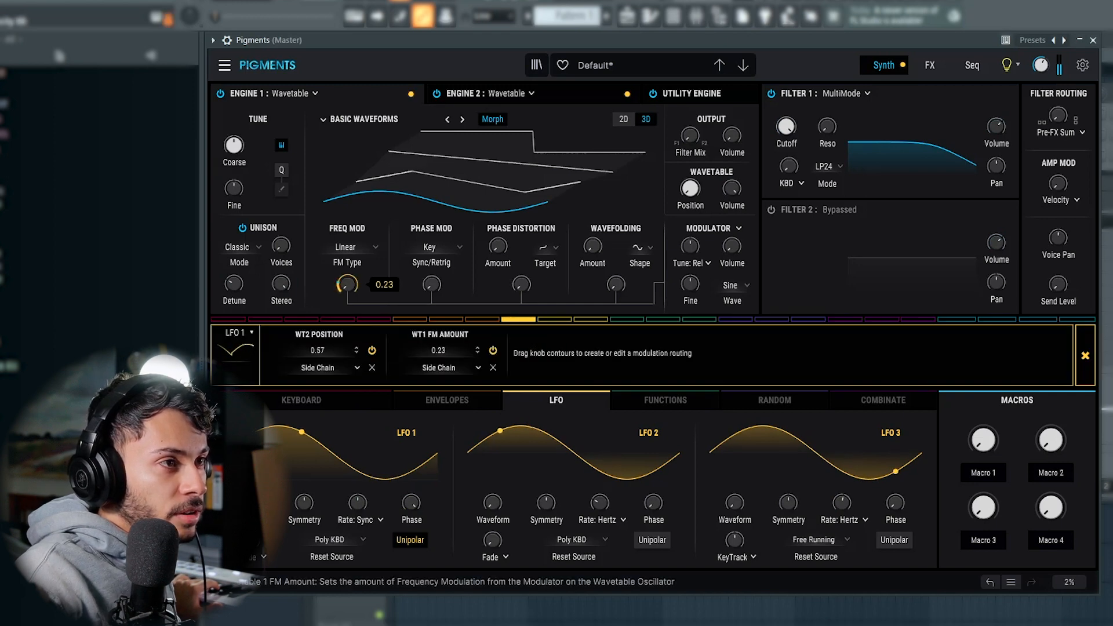
pyautogui.moveTo(347, 279); pyautogui.dragTo(347, 274)
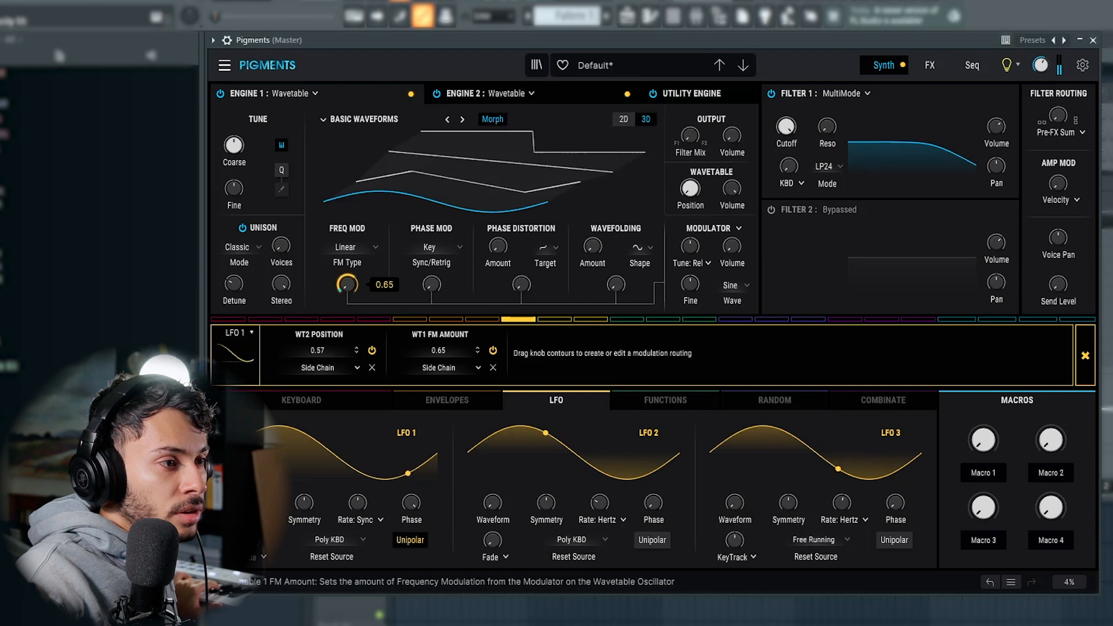
pyautogui.click(1086, 356)
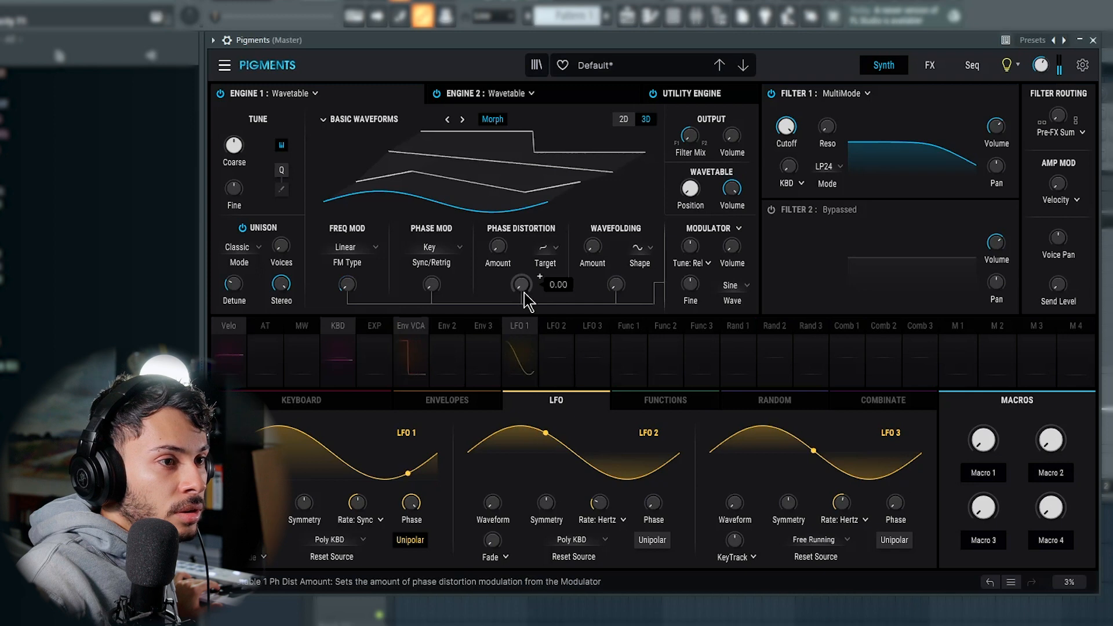
# Try Engine 2 as Engine 1's modulator source and switch back to the built-in Modulator.
pyautogui.click(719, 232)
pyautogui.click(800, 286)
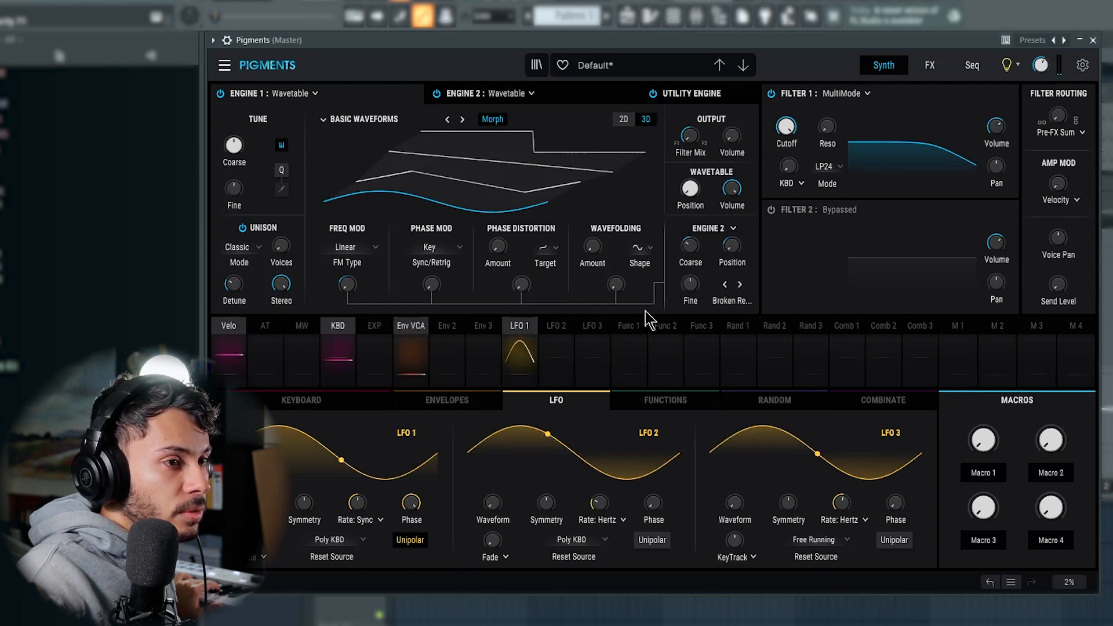
pyautogui.click(715, 233)
pyautogui.click(713, 275)
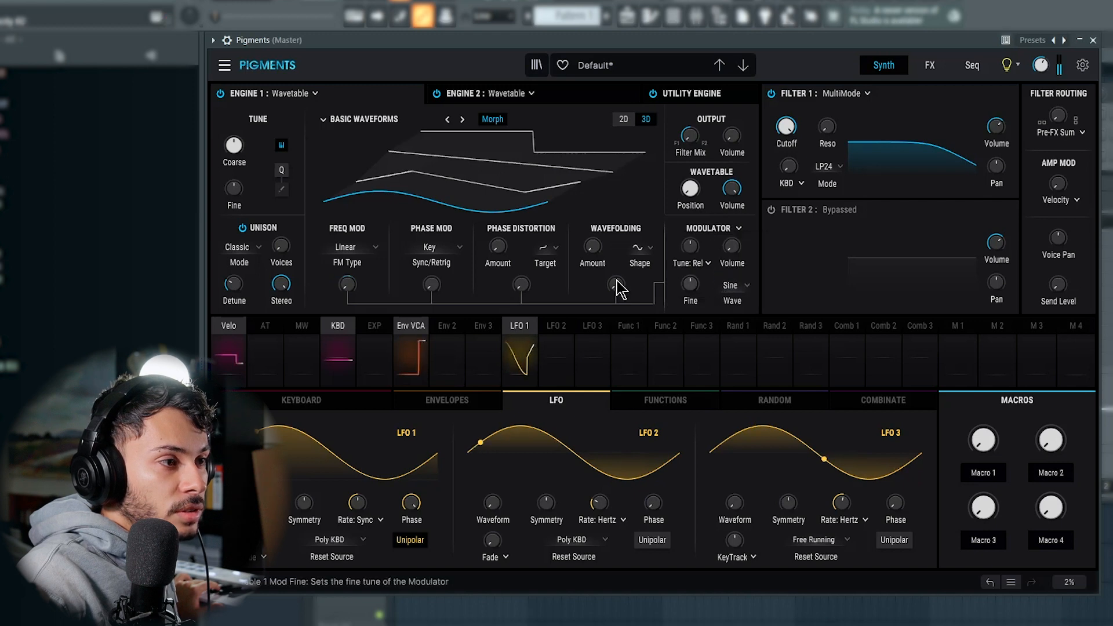
# Remove LFO 1's modulation routings from Engine 2's wavetable position and Engine 1's FM amount.
pyautogui.click(510, 365)
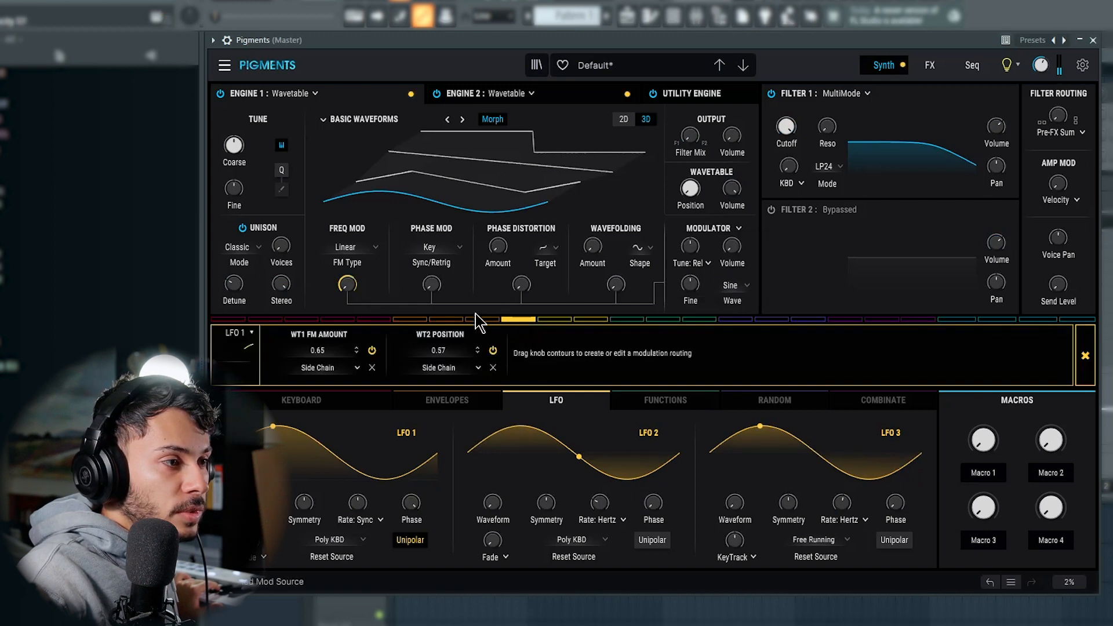
pyautogui.click(493, 368)
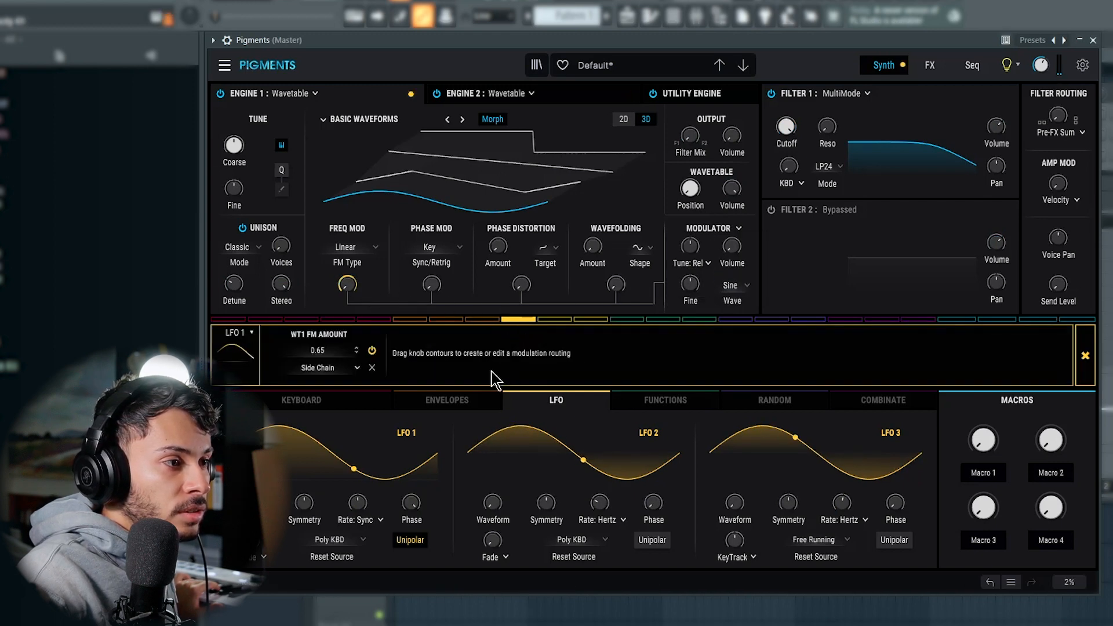
pyautogui.click(372, 367)
# Modulate Engine 2's wavetable position with LFO 1 at an amount of 0.53.
pyautogui.click(567, 98)
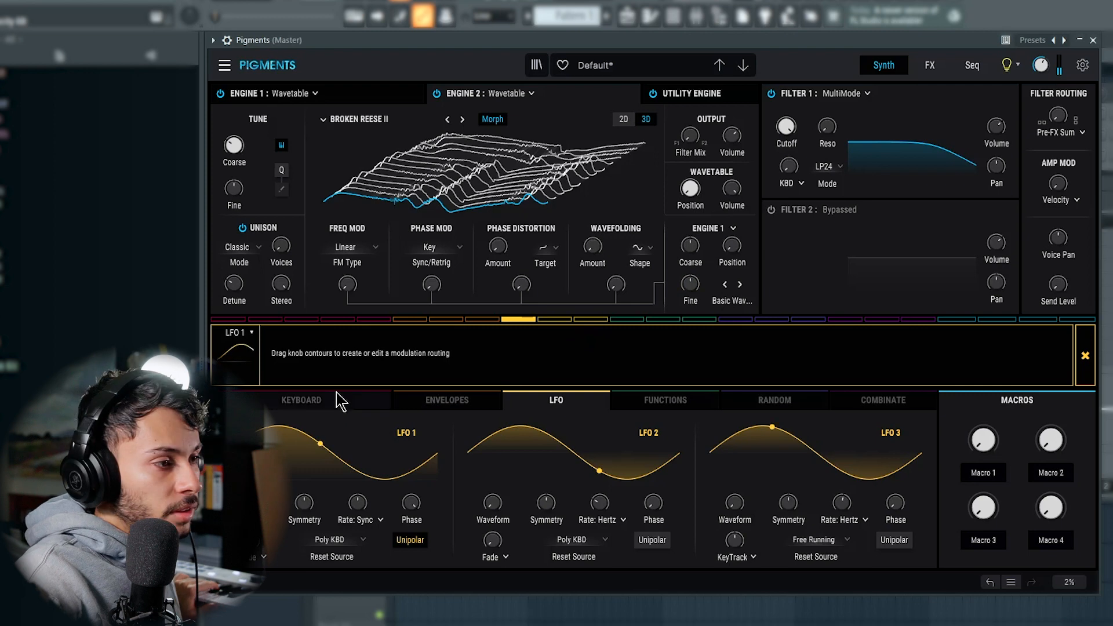
pyautogui.moveTo(679, 194); pyautogui.dragTo(680, 159)
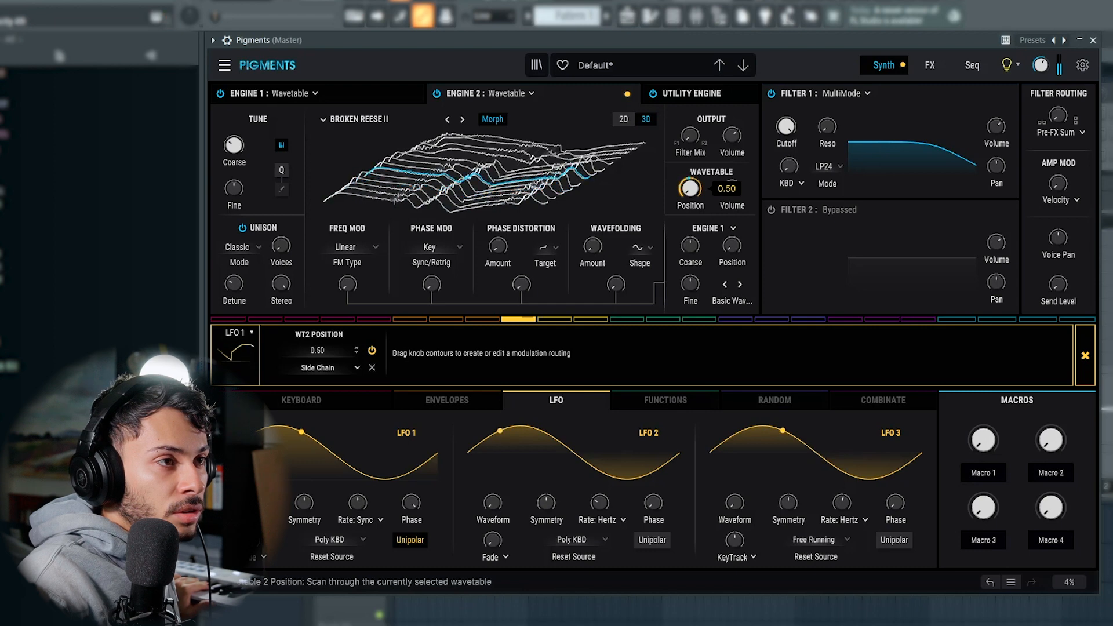
pyautogui.moveTo(680, 185); pyautogui.dragTo(681, 181)
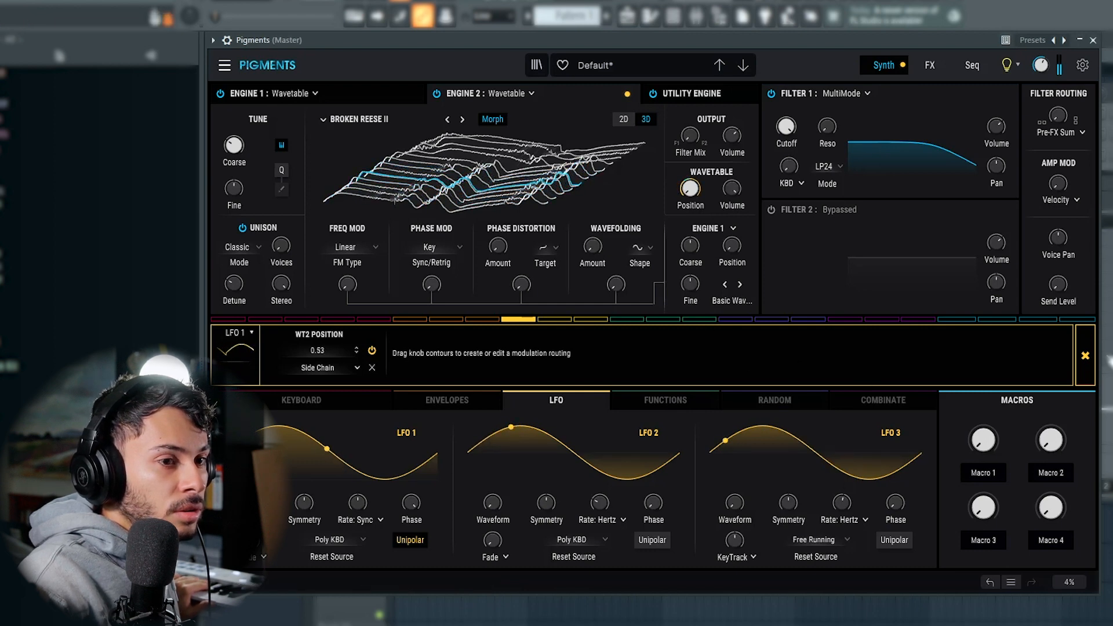
pyautogui.click(1090, 355)
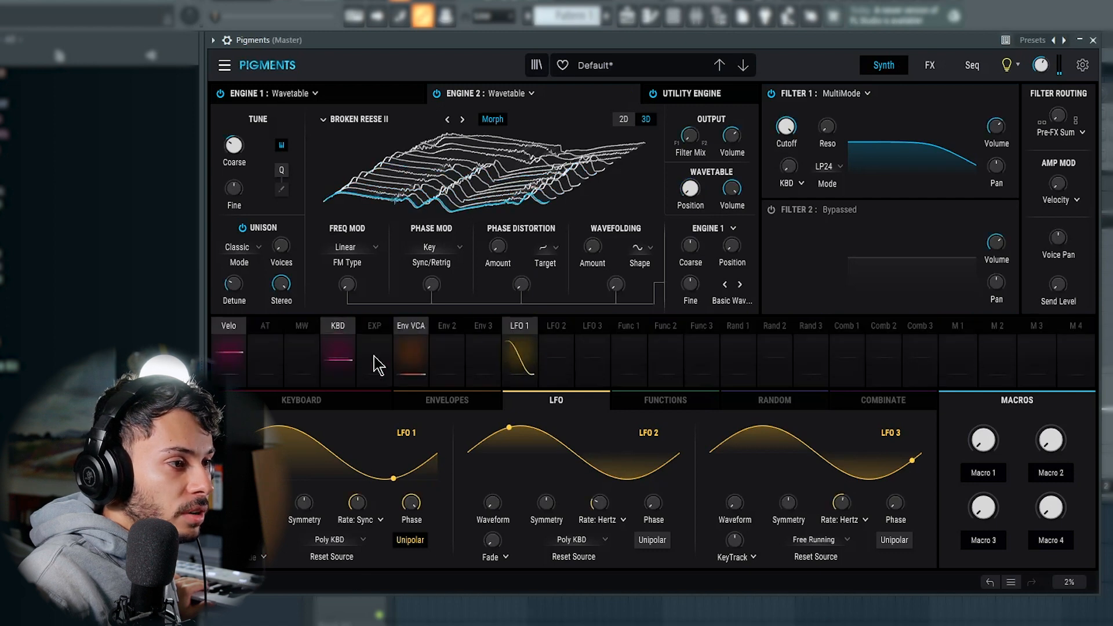
# Try modulating Engine 2's FM amount with LFO 1 at amounts between 0.22 and 0.12, and remove that routing.
pyautogui.click(512, 325)
pyautogui.moveTo(341, 283); pyautogui.dragTo(341, 280)
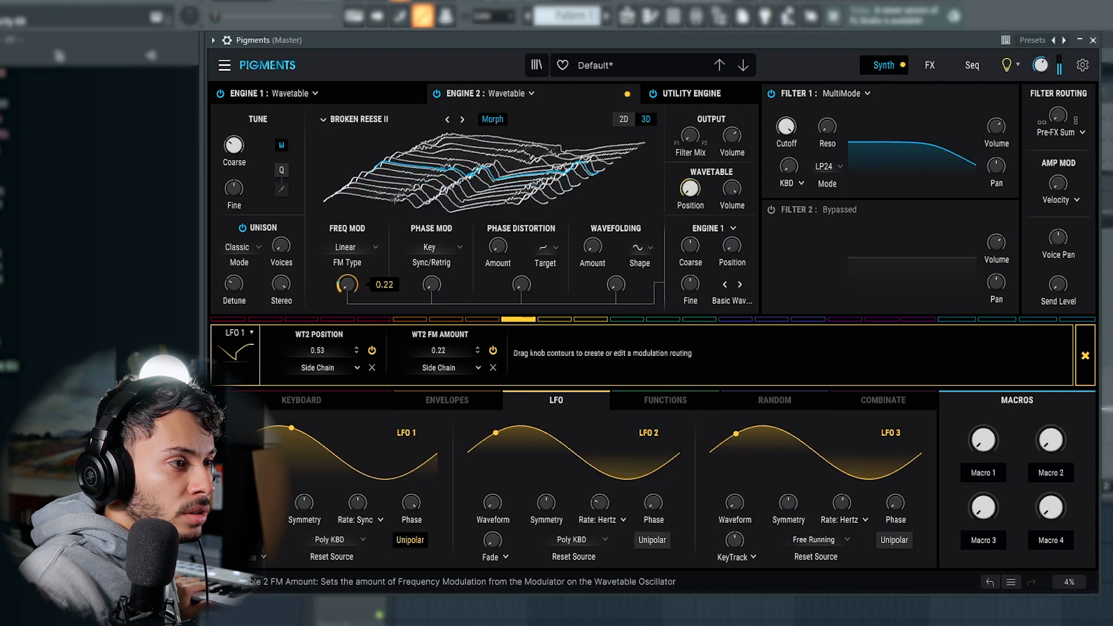
pyautogui.moveTo(347, 284); pyautogui.dragTo(346, 290)
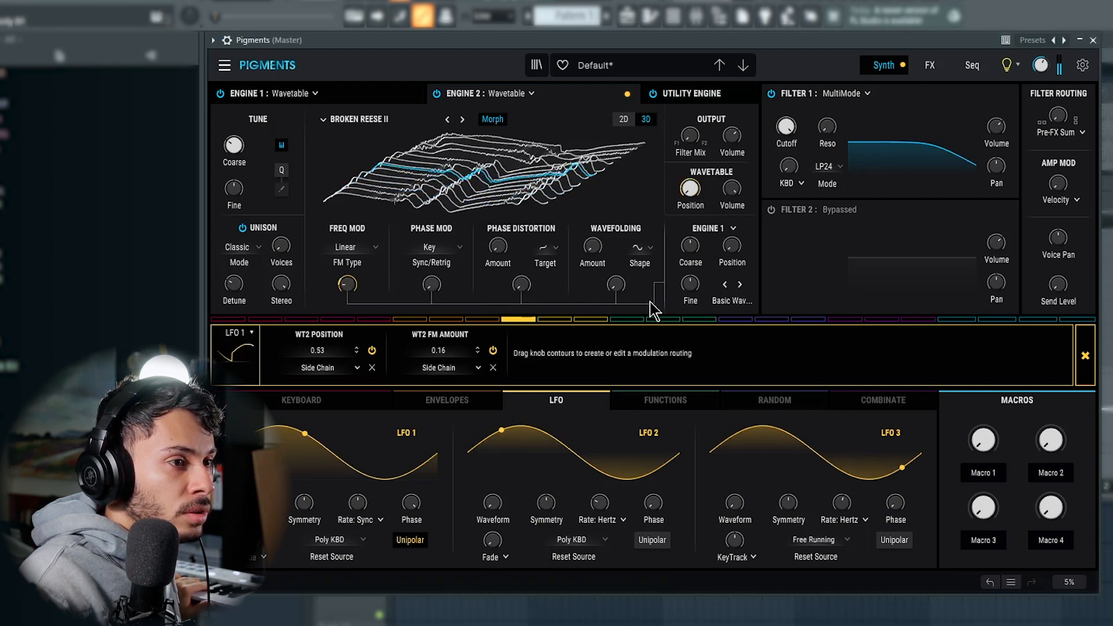
pyautogui.moveTo(690, 245); pyautogui.dragTo(690, 249)
pyautogui.moveTo(347, 284)
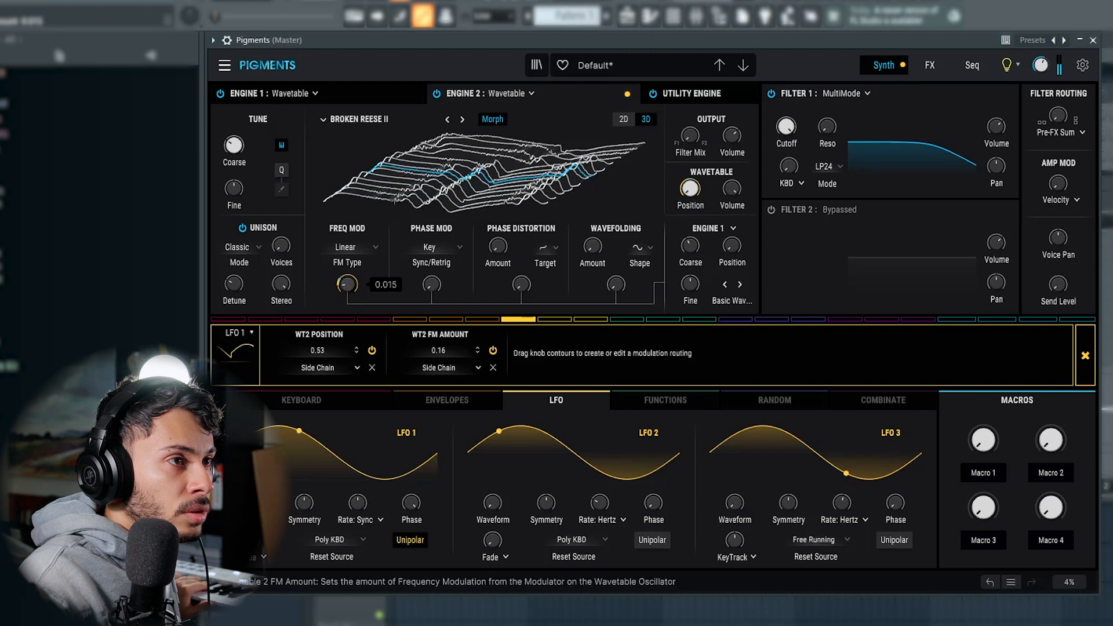
pyautogui.moveTo(346, 285); pyautogui.dragTo(346, 279)
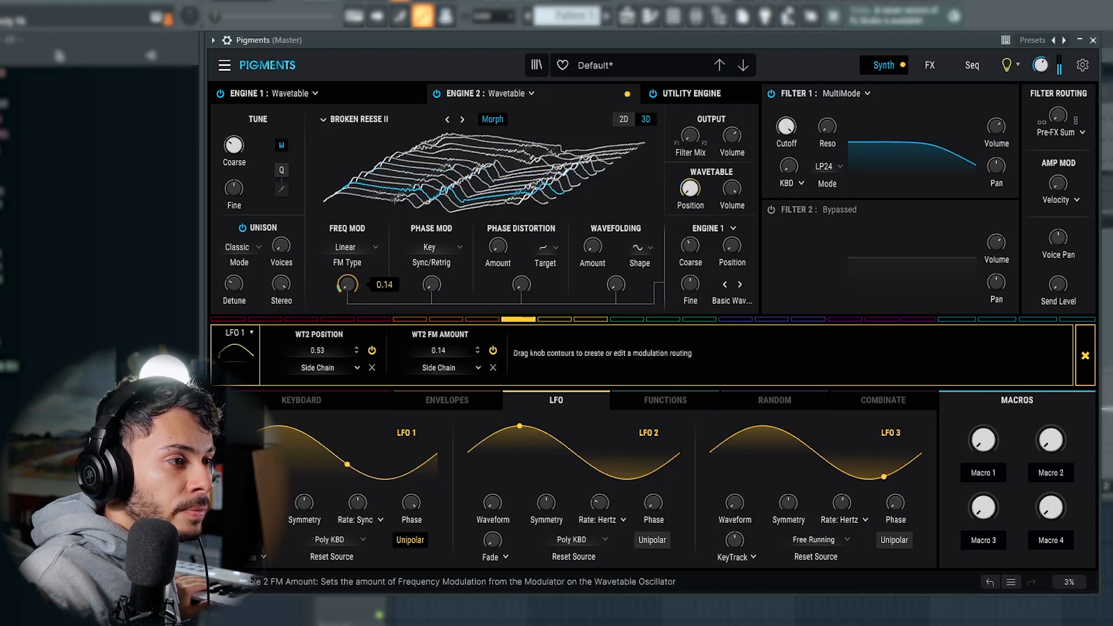
pyautogui.moveTo(347, 284); pyautogui.dragTo(347, 284)
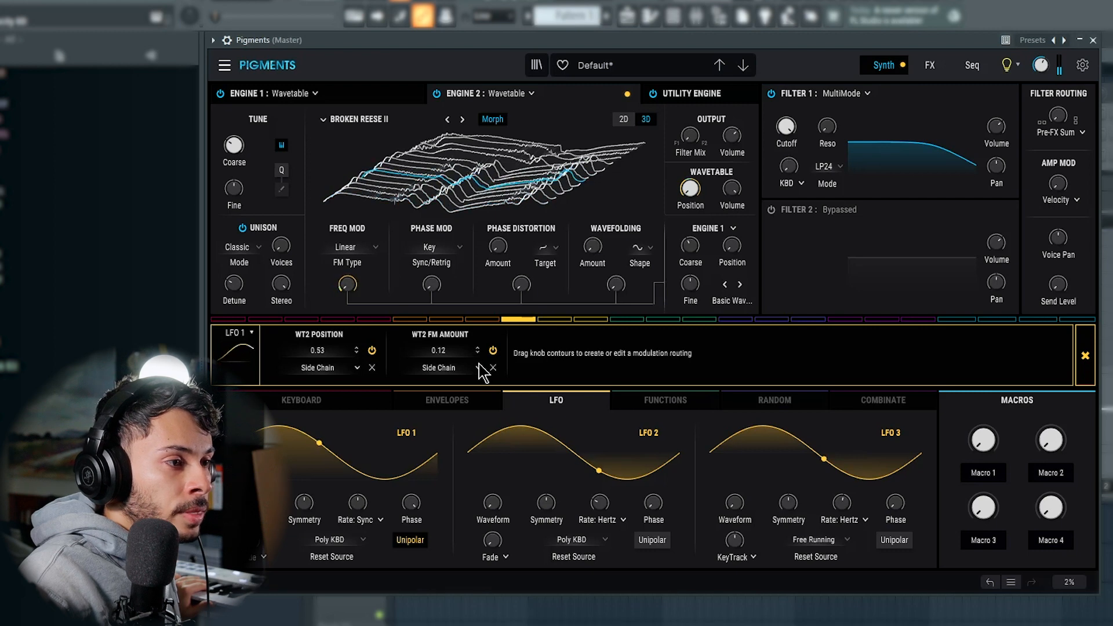
pyautogui.click(492, 368)
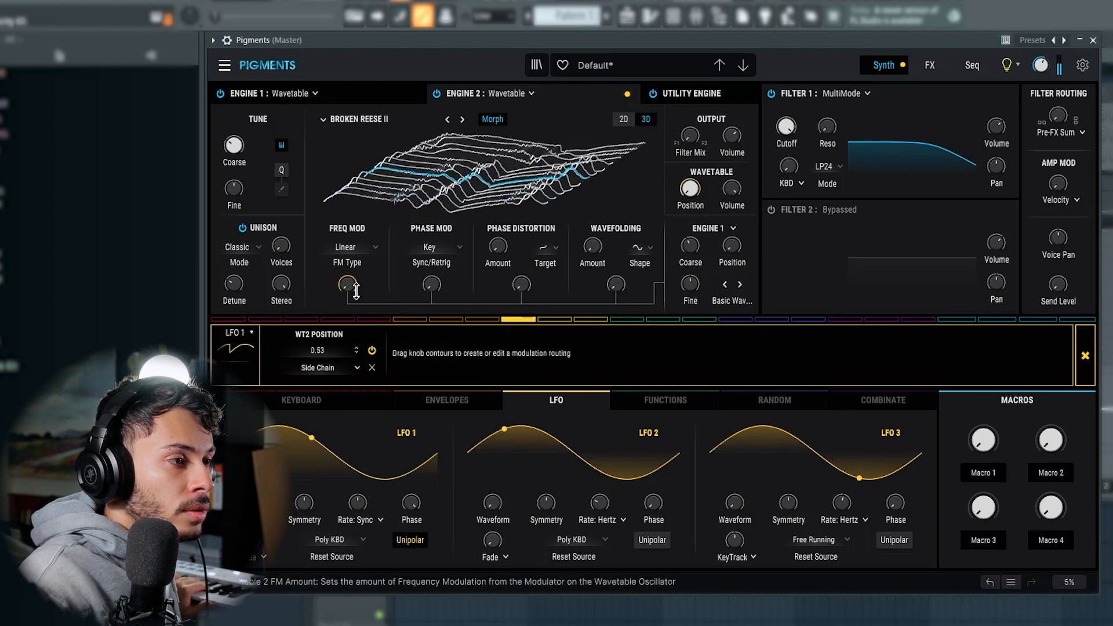
# Try the modulator on Engine 2's phase modulation, phase distortion, wavefolding and frequency modulation amounts.
pyautogui.moveTo(431, 285); pyautogui.dragTo(432, 283)
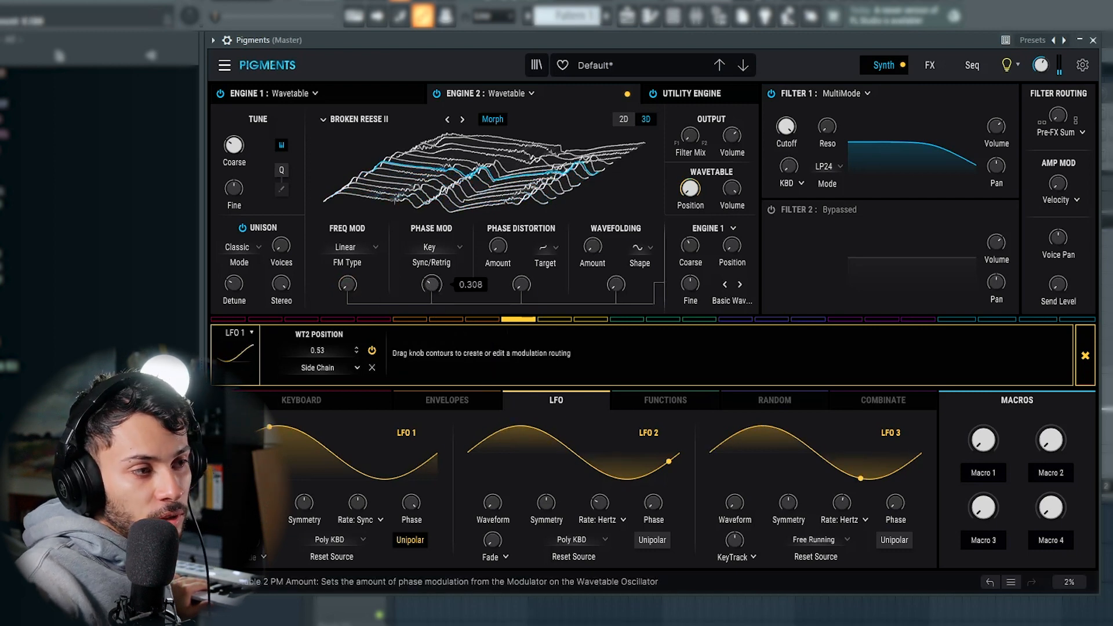
pyautogui.moveTo(432, 284)
pyautogui.mouseDown()
pyautogui.moveTo(432, 274)
pyautogui.moveTo(431, 285)
pyautogui.mouseUp()
pyautogui.moveTo(521, 284)
pyautogui.mouseDown()
pyautogui.moveTo(521, 273)
pyautogui.moveTo(521, 288)
pyautogui.mouseUp()
pyautogui.moveTo(616, 285)
pyautogui.mouseDown()
pyautogui.moveTo(616, 267)
pyautogui.moveTo(616, 284)
pyautogui.mouseUp()
pyautogui.moveTo(348, 284); pyautogui.dragTo(348, 282)
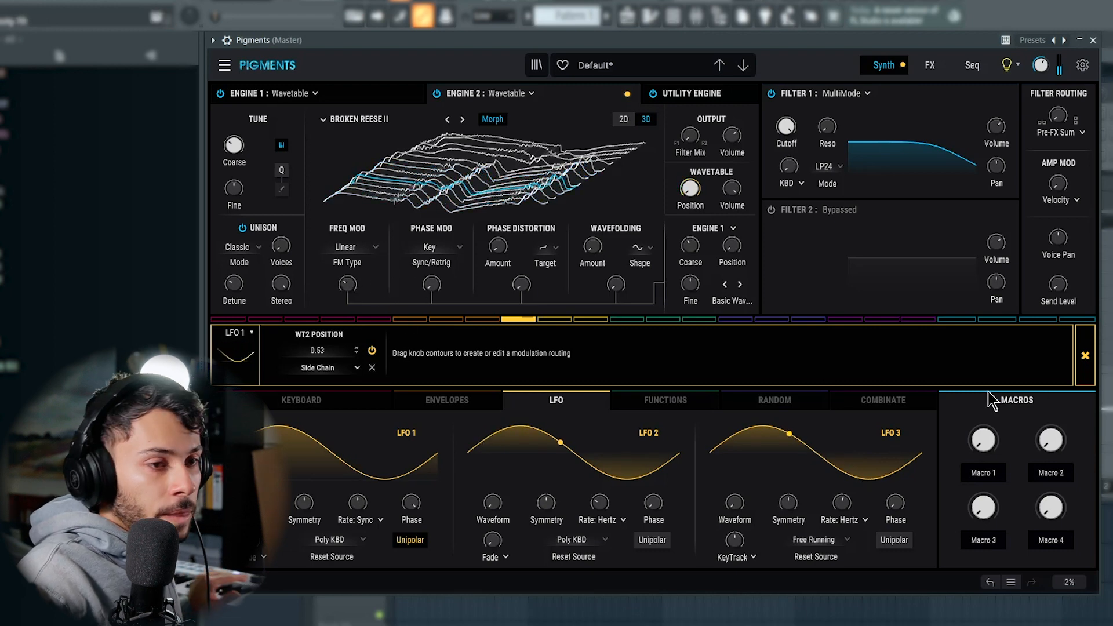
pyautogui.click(1083, 355)
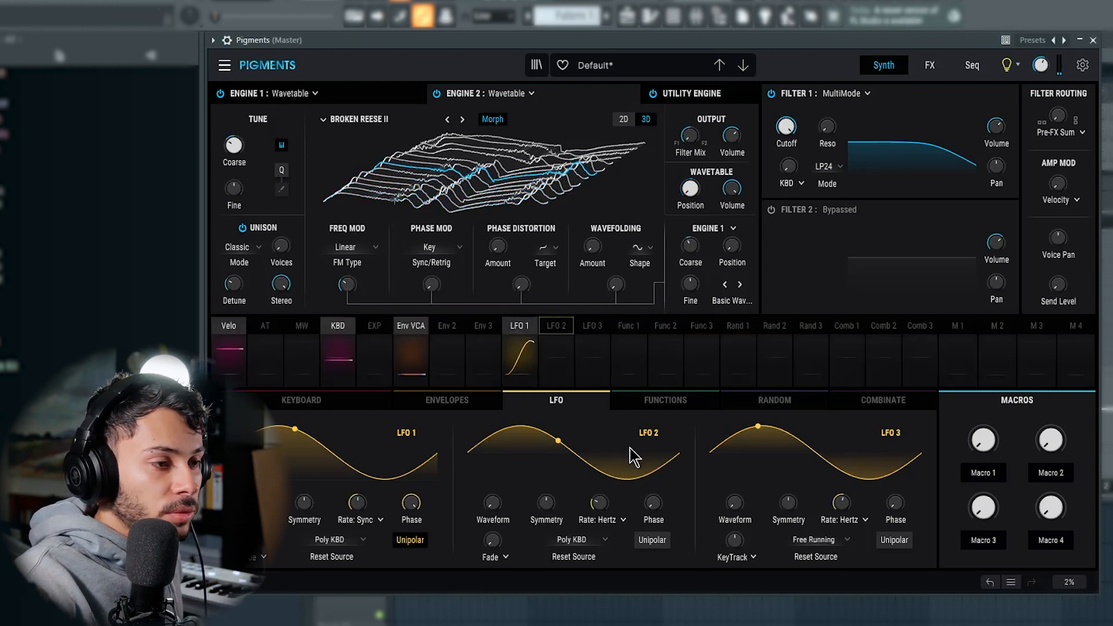
# Set LFO 2 to a tempo-synced rate, unipolar output and a triangle waveform, shifting its phase to start at the lowest point.
pyautogui.click(624, 522)
pyautogui.click(568, 491)
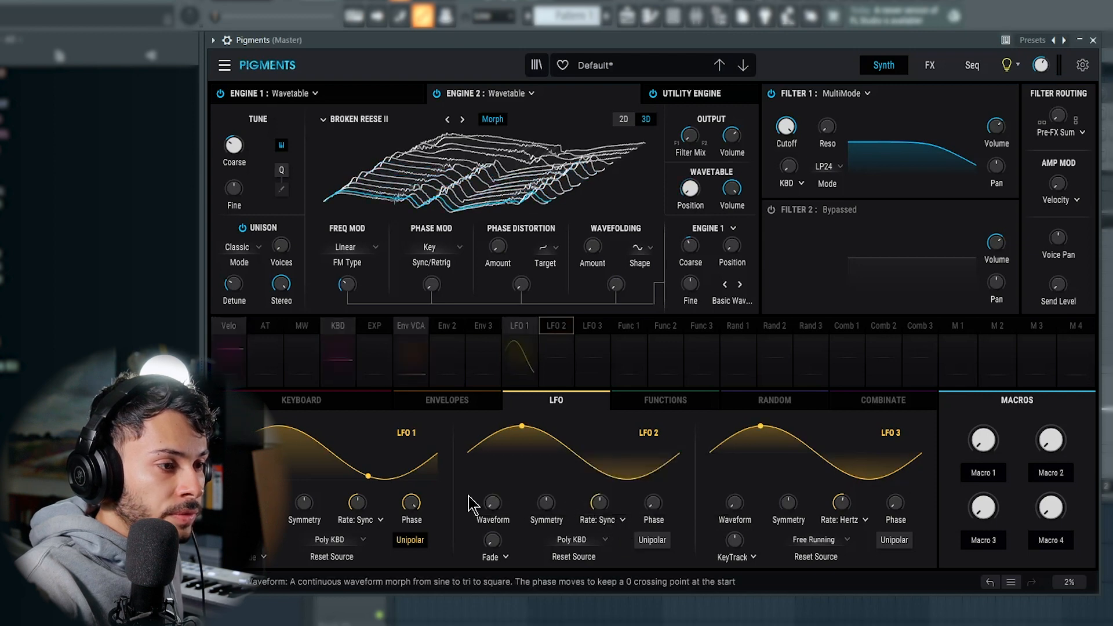
pyautogui.click(653, 539)
pyautogui.moveTo(492, 502); pyautogui.dragTo(512, 491)
pyautogui.moveTo(653, 502); pyautogui.dragTo(667, 488)
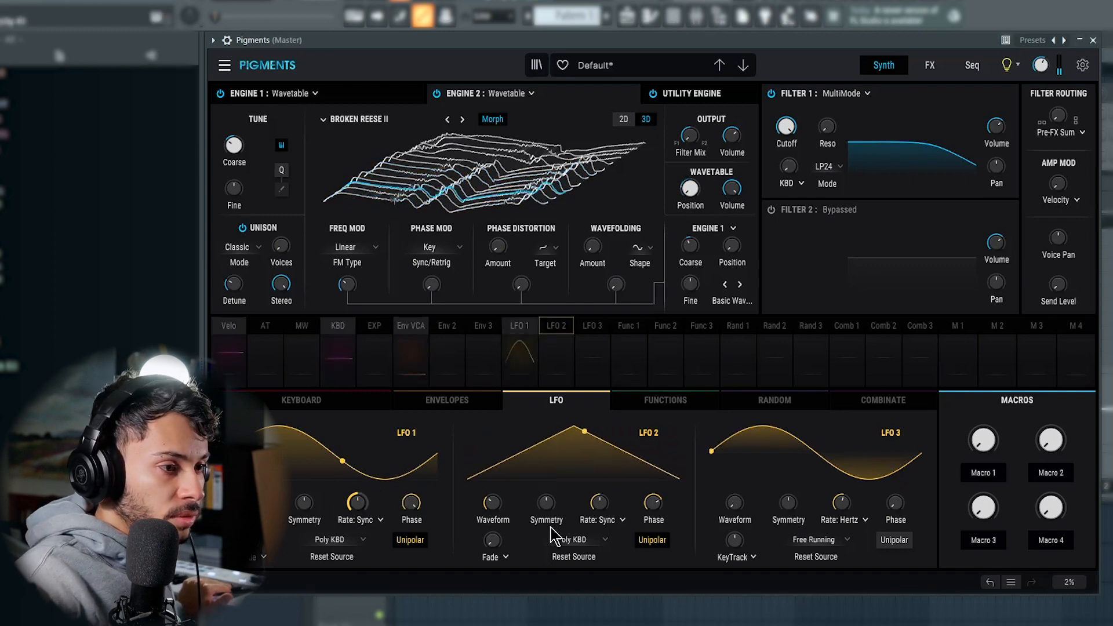
pyautogui.moveTo(599, 503)
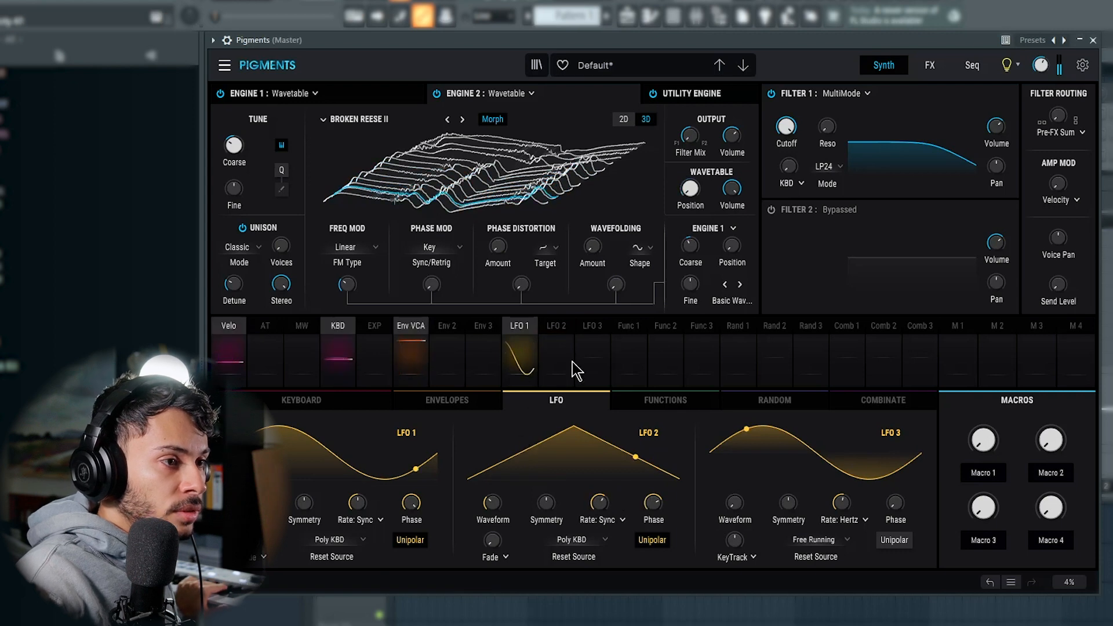
# Modulate Engine 2's FM amount with LFO 2 at 0.20 and lower the base FM amount to near zero.
pyautogui.click(563, 326)
pyautogui.moveTo(348, 277); pyautogui.dragTo(348, 266)
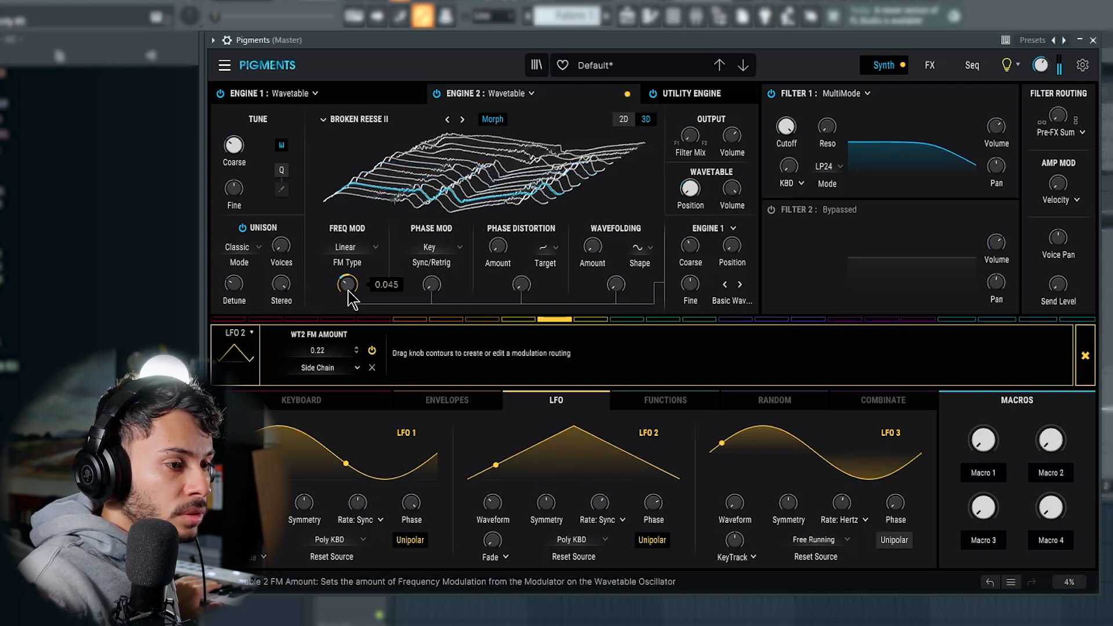
pyautogui.moveTo(348, 289); pyautogui.dragTo(348, 308)
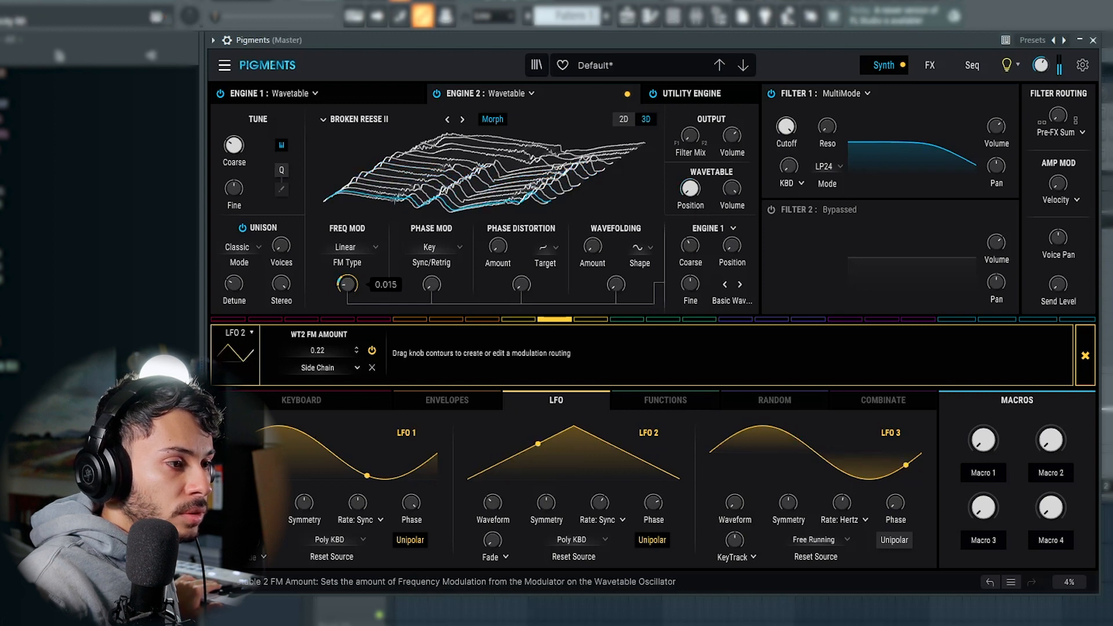
pyautogui.moveTo(348, 307); pyautogui.dragTo(348, 313)
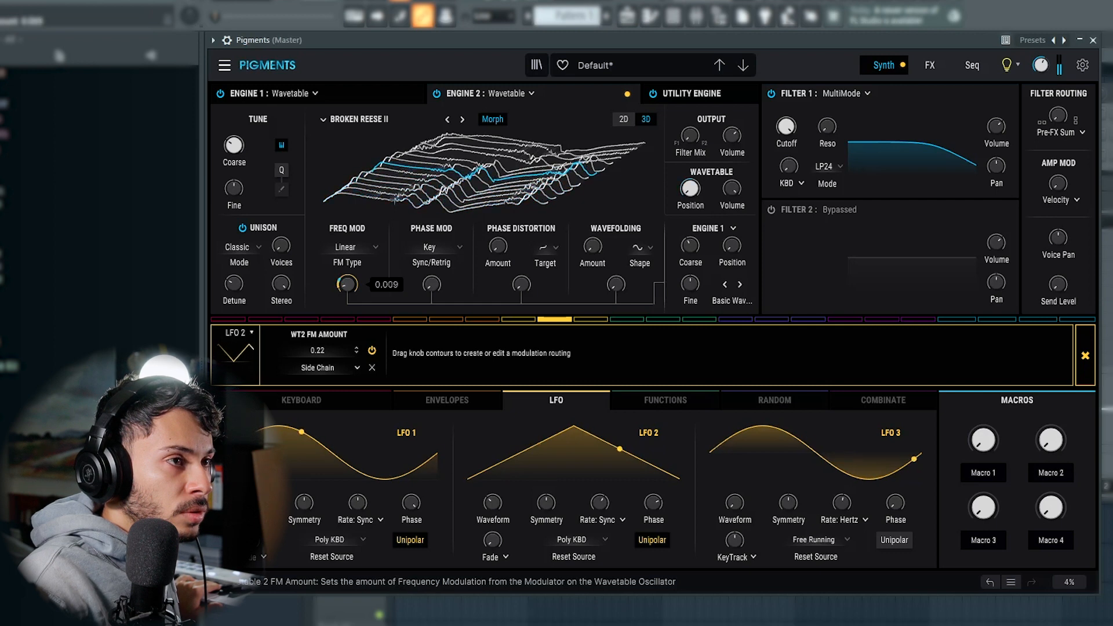
pyautogui.moveTo(348, 313); pyautogui.dragTo(348, 312)
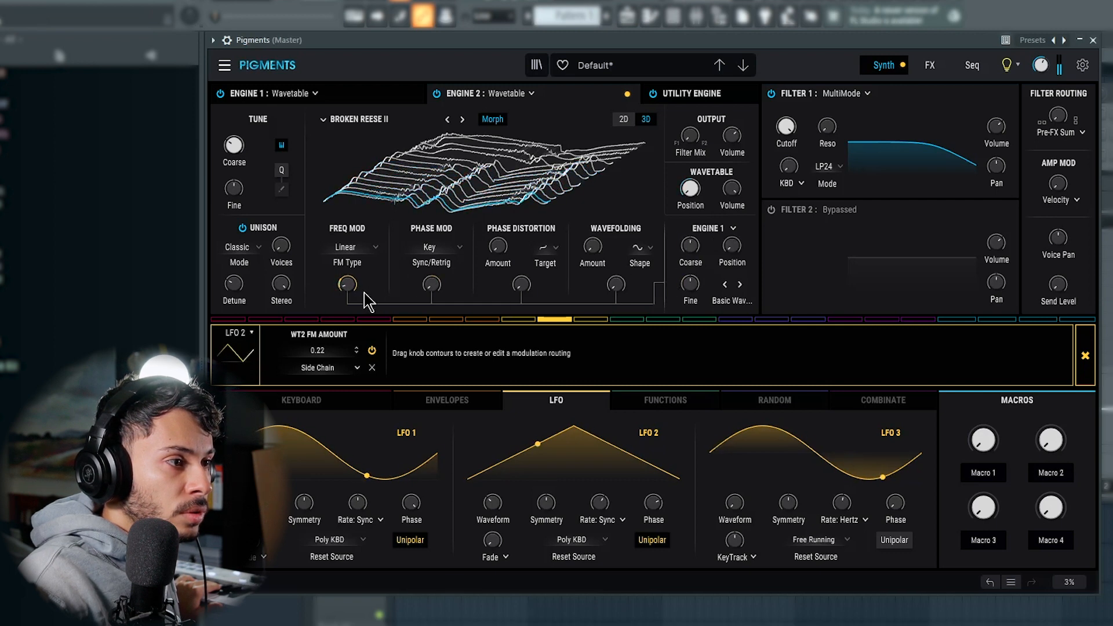
pyautogui.moveTo(344, 290)
pyautogui.moveTo(348, 289); pyautogui.dragTo(348, 285)
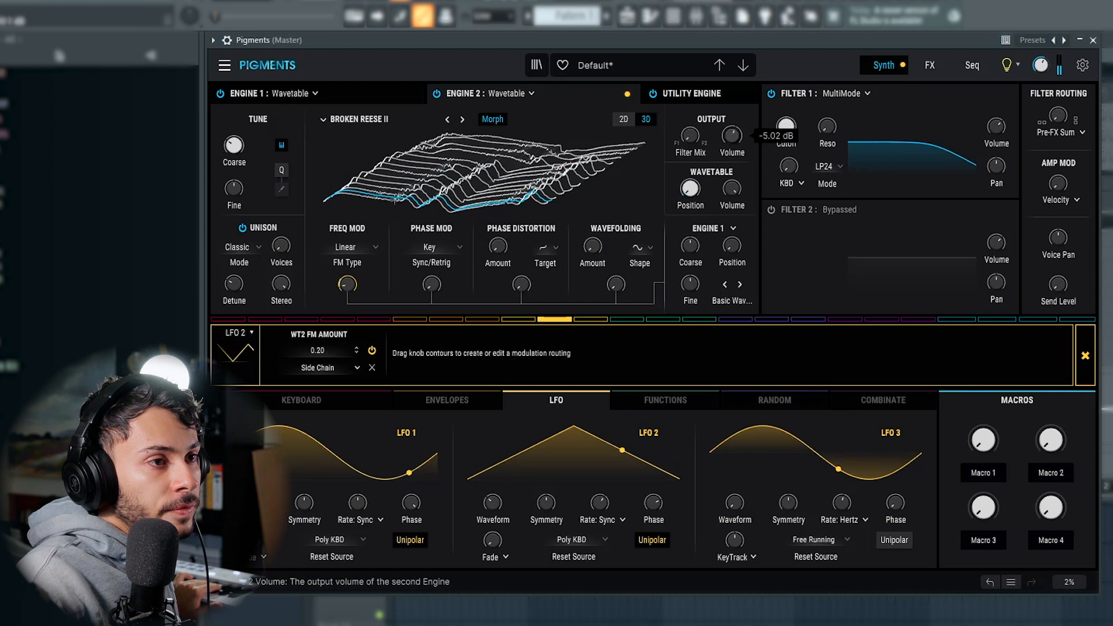
# Change LFO 2's shape to a smooth sine and use it to modulate Engine 2's output volume at 0.80.
pyautogui.moveTo(547, 502); pyautogui.dragTo(495, 522)
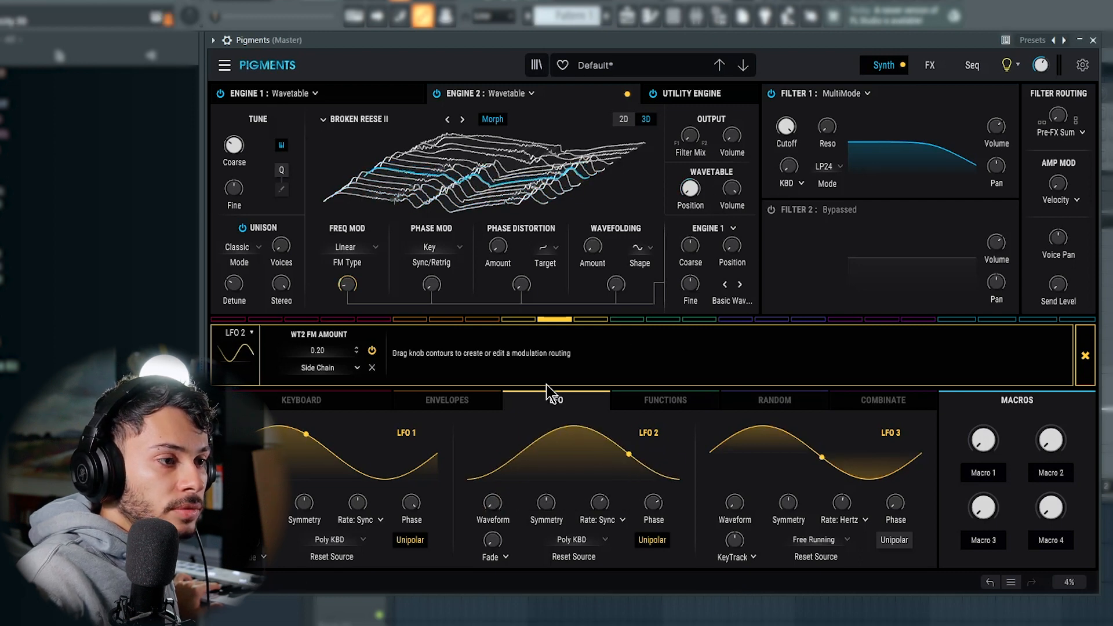
pyautogui.moveTo(732, 135); pyautogui.dragTo(732, 121)
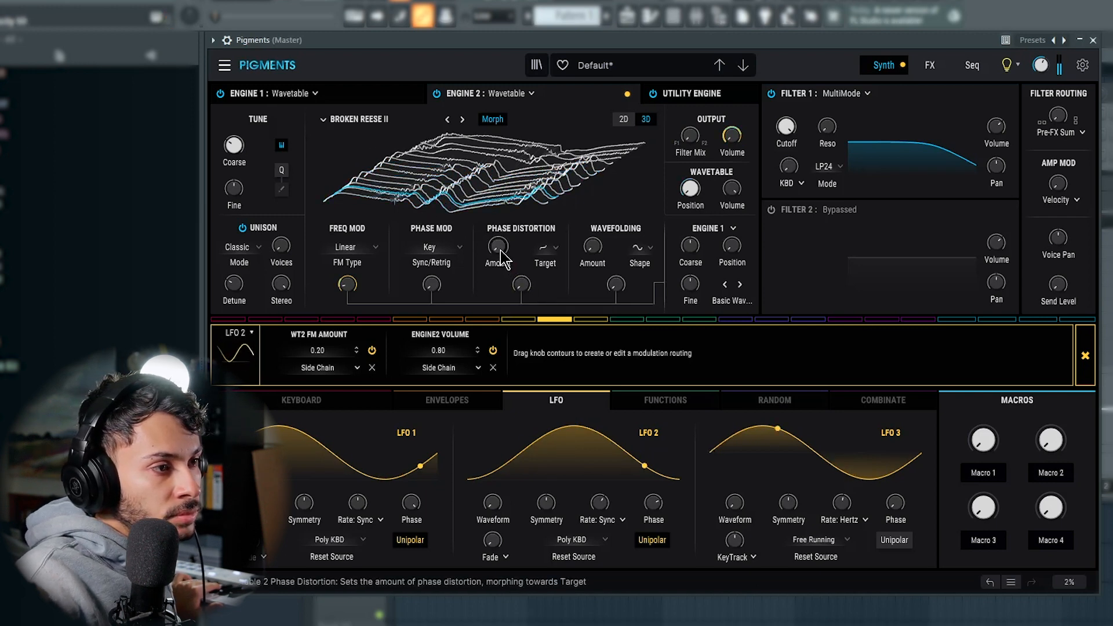
# Modulate Engine 2's phase modulation amount with LFO 2 at 0.07.
pyautogui.moveTo(497, 246)
pyautogui.moveTo(433, 286)
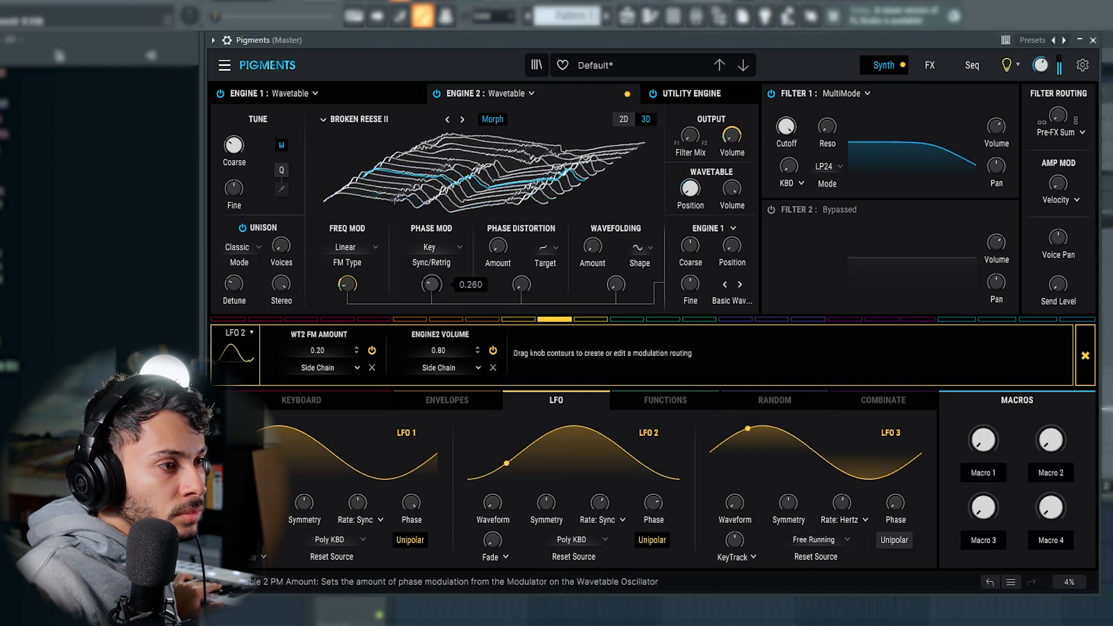
pyautogui.moveTo(433, 285)
pyautogui.mouseDown()
pyautogui.moveTo(432, 302)
pyautogui.moveTo(435, 258)
pyautogui.moveTo(431, 287)
pyautogui.mouseUp()
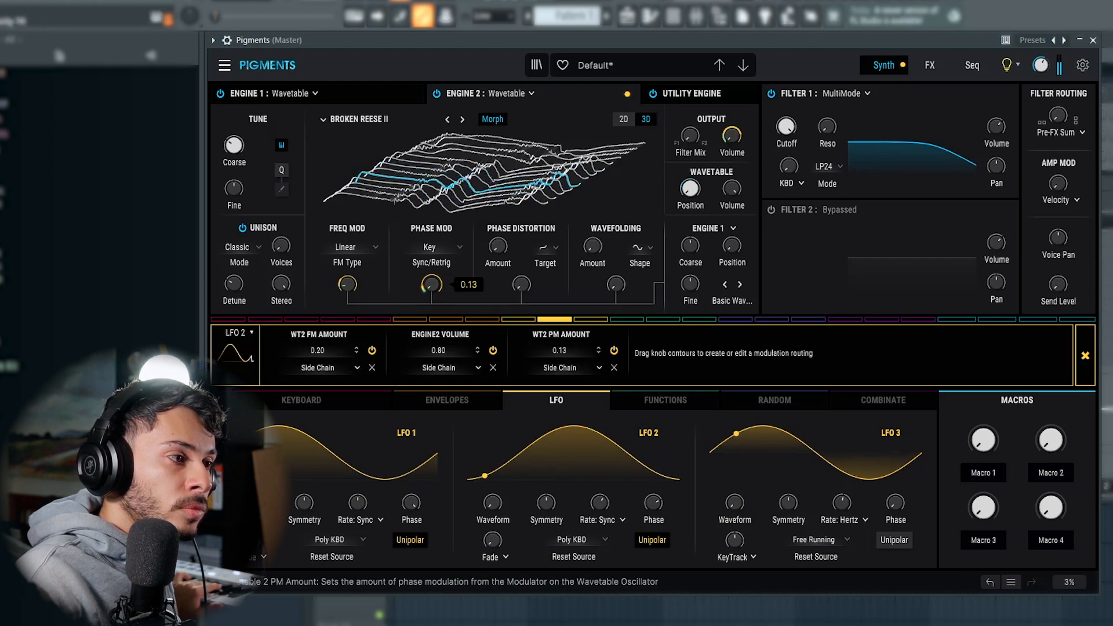
pyautogui.moveTo(432, 287); pyautogui.dragTo(431, 286)
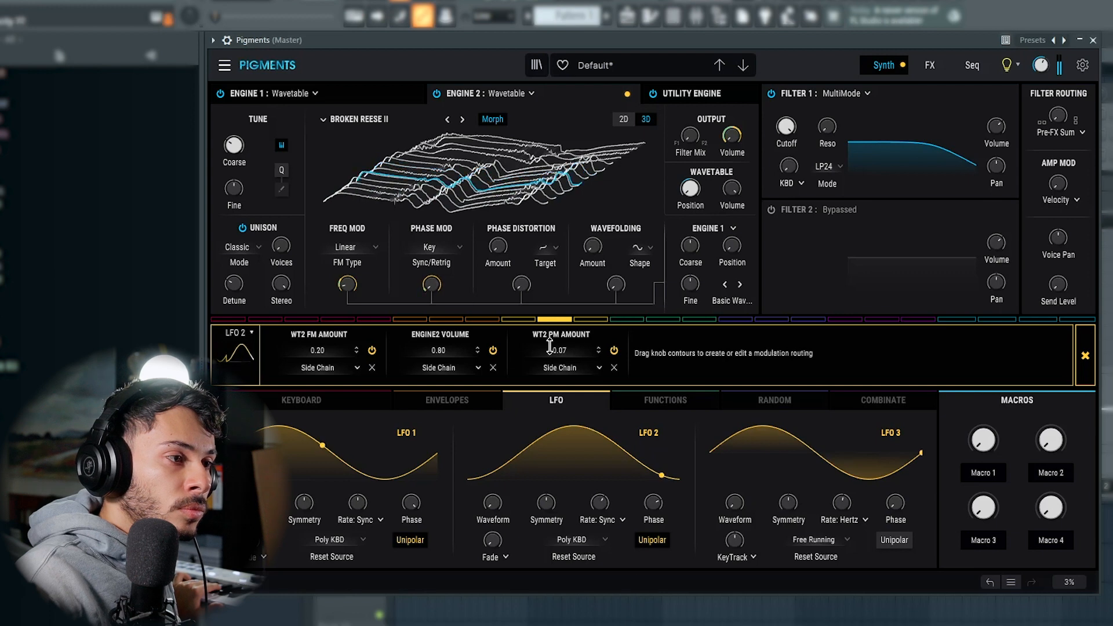
# Switch Filter 1 to the HP24 mode and lower its cutoff frequency.
pyautogui.click(847, 94)
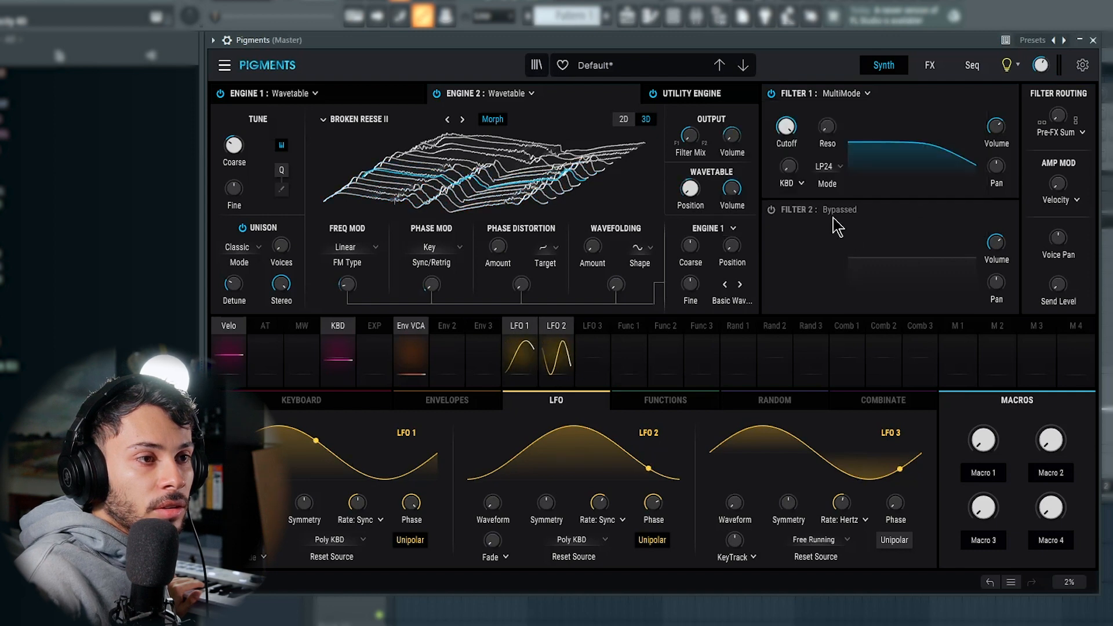
pyautogui.click(824, 166)
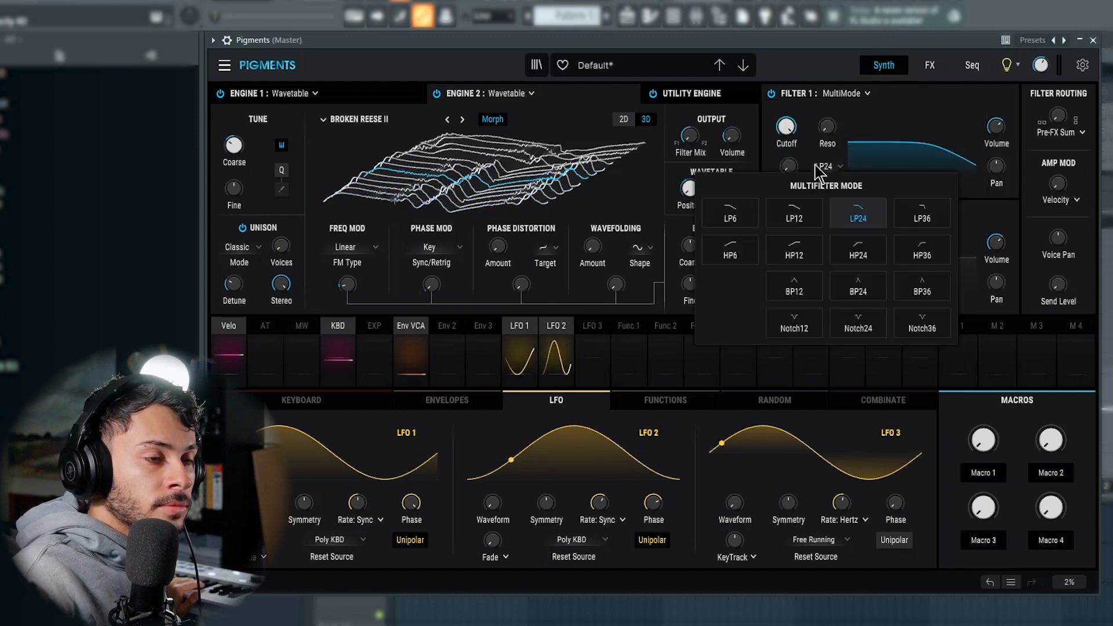
pyautogui.click(880, 254)
pyautogui.moveTo(786, 126); pyautogui.dragTo(786, 168)
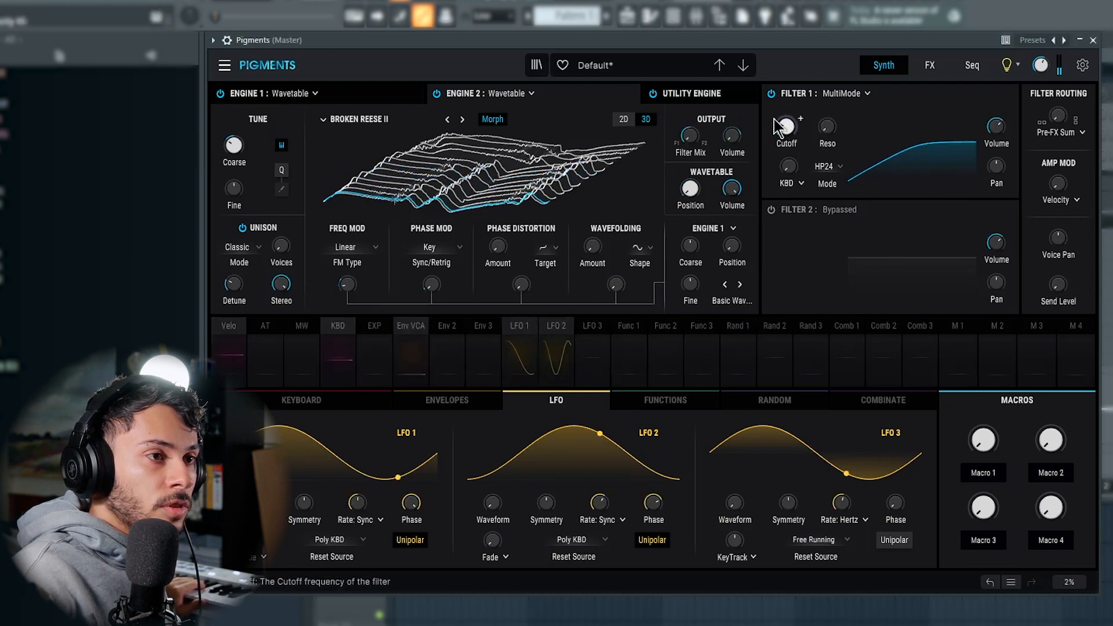
# Modulate Filter 1's cutoff with LFO 2 at 0.30, adjusting the base cutoff to about 80 Hz and trying out the resonance.
pyautogui.click(559, 342)
pyautogui.moveTo(778, 118); pyautogui.dragTo(778, 85)
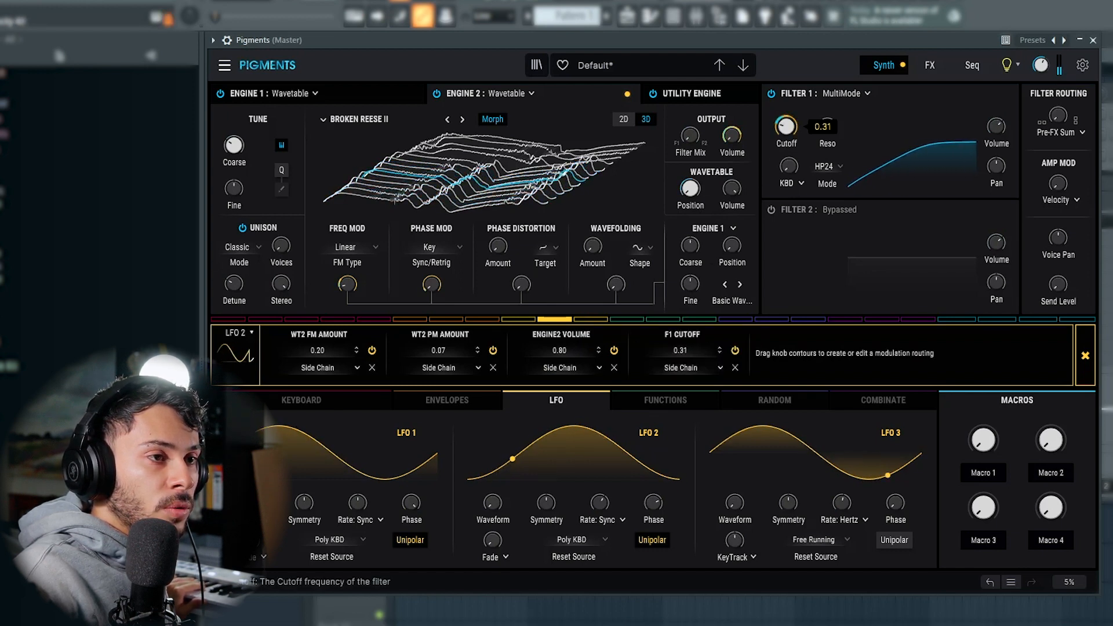
pyautogui.moveTo(827, 126); pyautogui.dragTo(828, 109)
pyautogui.moveTo(838, 128); pyautogui.dragTo(838, 145)
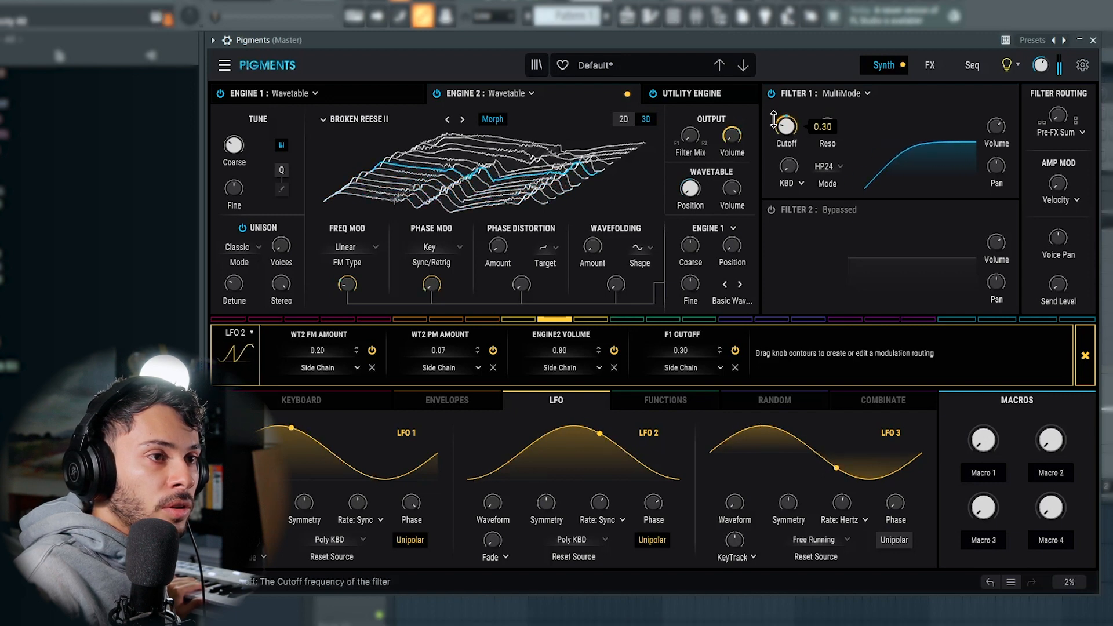
pyautogui.moveTo(788, 128); pyautogui.dragTo(788, 130)
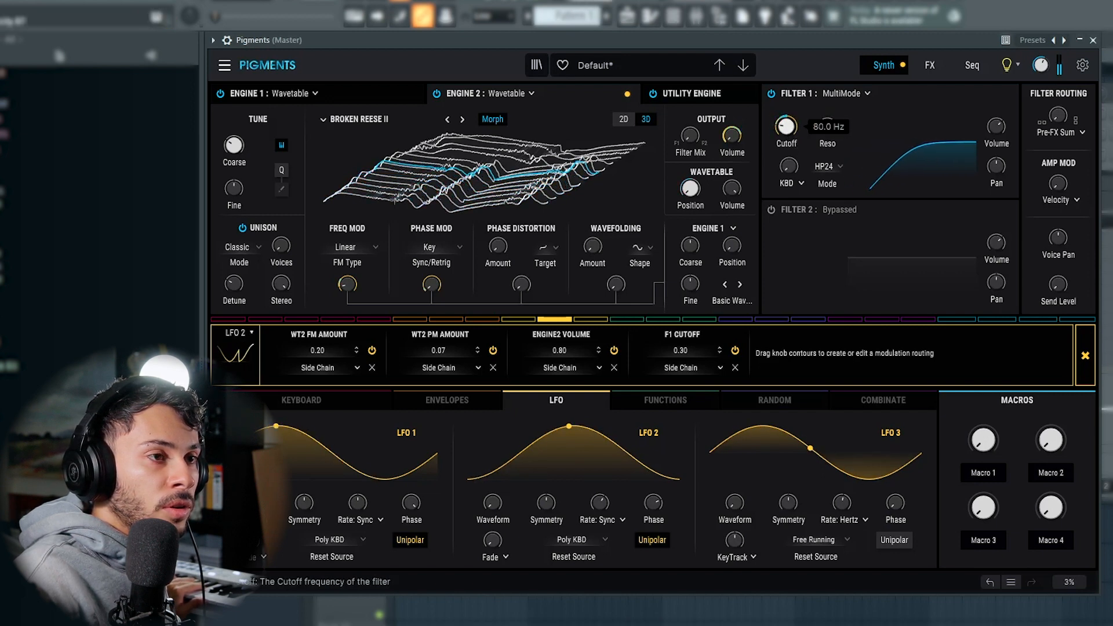
# Switch Filter 1 to HP12 mode, raise its cutoff to about 121 Hz, and set its LFO 2 modulation to 0.25.
pyautogui.click(826, 166)
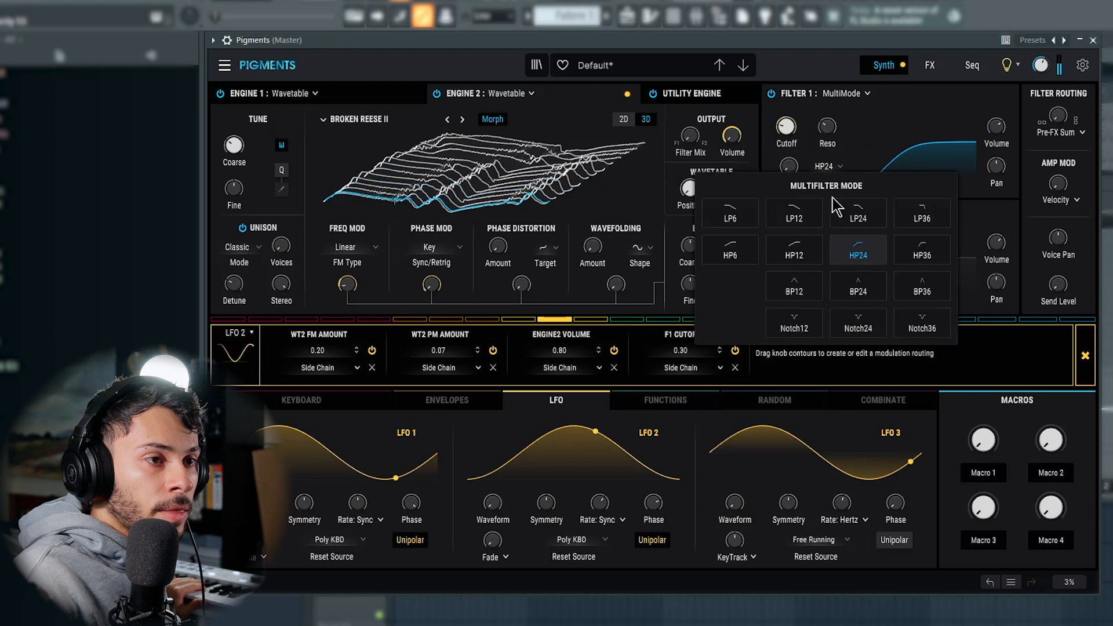
pyautogui.click(814, 244)
pyautogui.moveTo(787, 127); pyautogui.dragTo(787, 119)
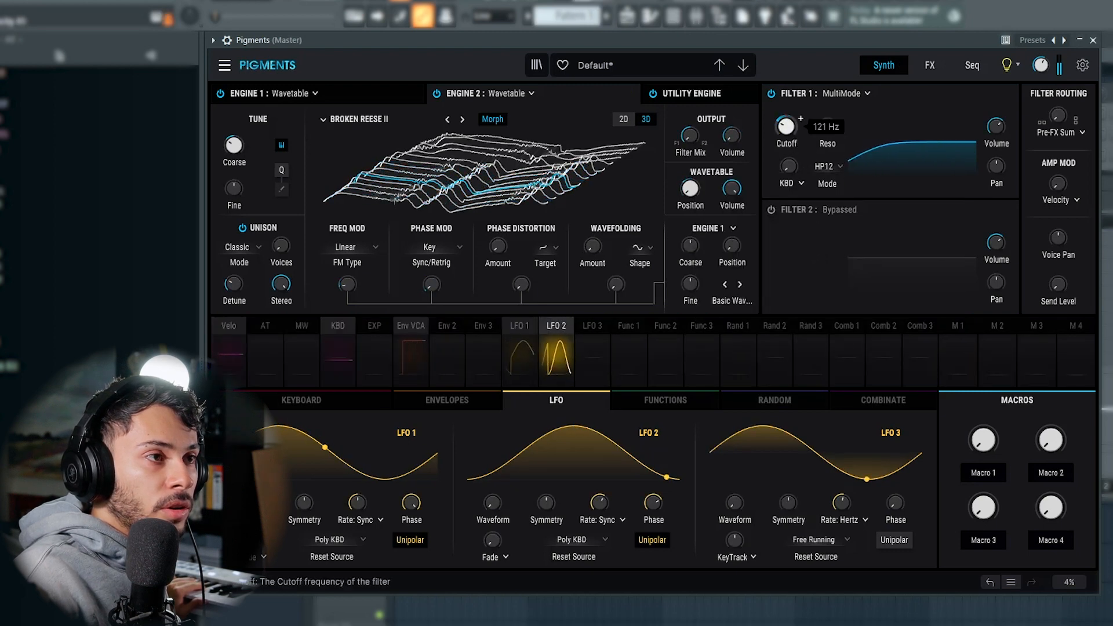
pyautogui.click(569, 326)
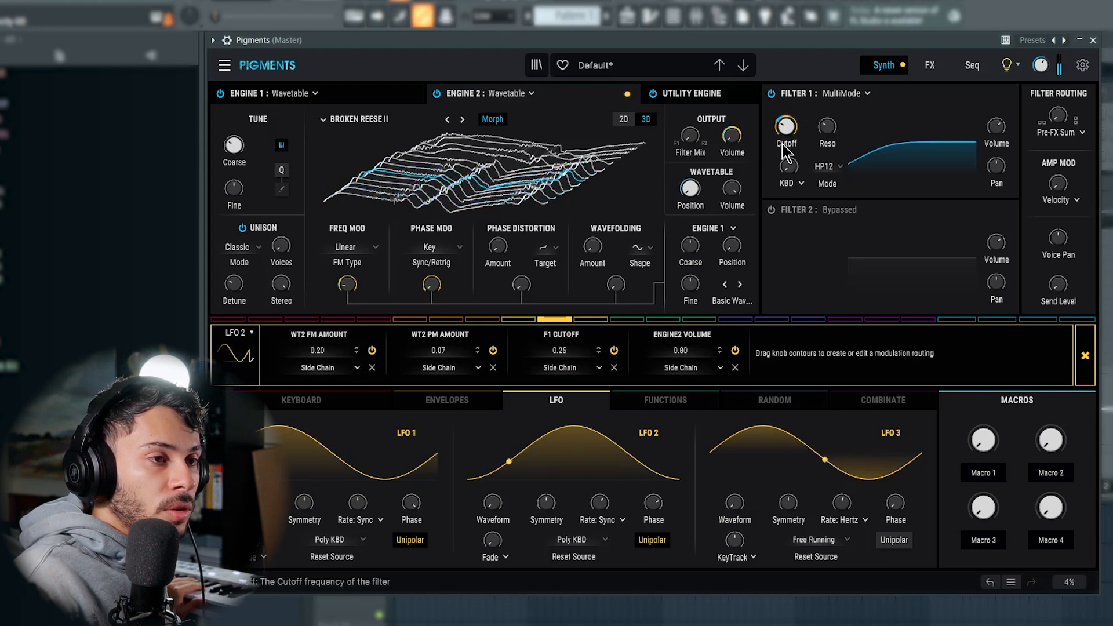
# Enable Filter 2 as a MultiMode filter and set its mode to Notch12.
pyautogui.click(772, 210)
pyautogui.click(840, 210)
pyautogui.click(758, 258)
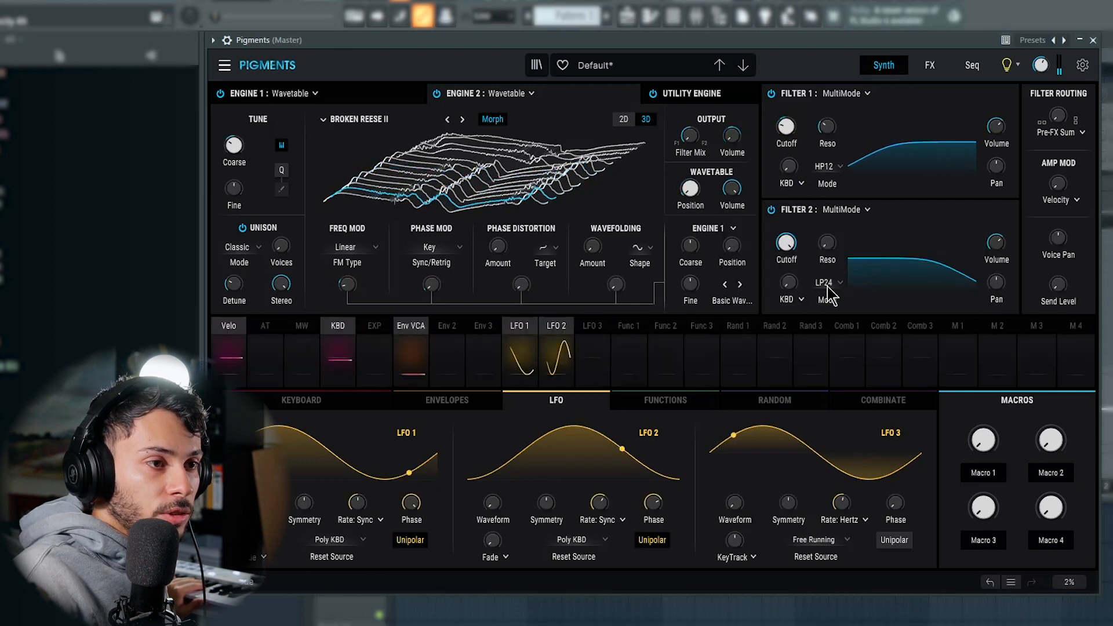
pyautogui.click(827, 284)
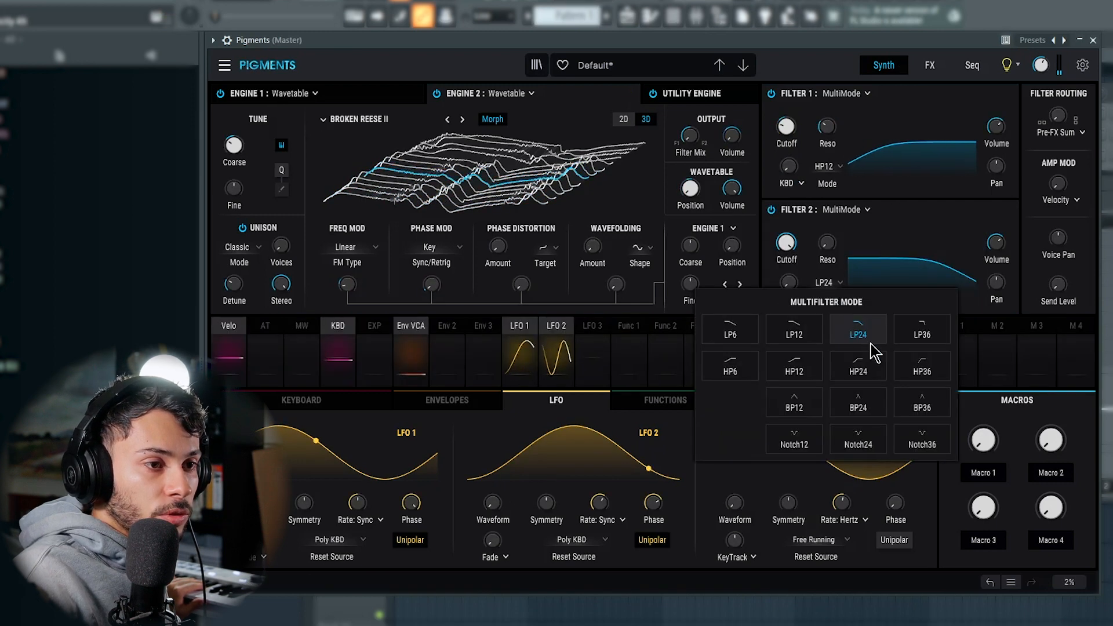
pyautogui.click(797, 445)
# Set Filter 2's cutoff to about 1240 Hz and modulate it with LFO 2 at -0.21.
pyautogui.moveTo(801, 234)
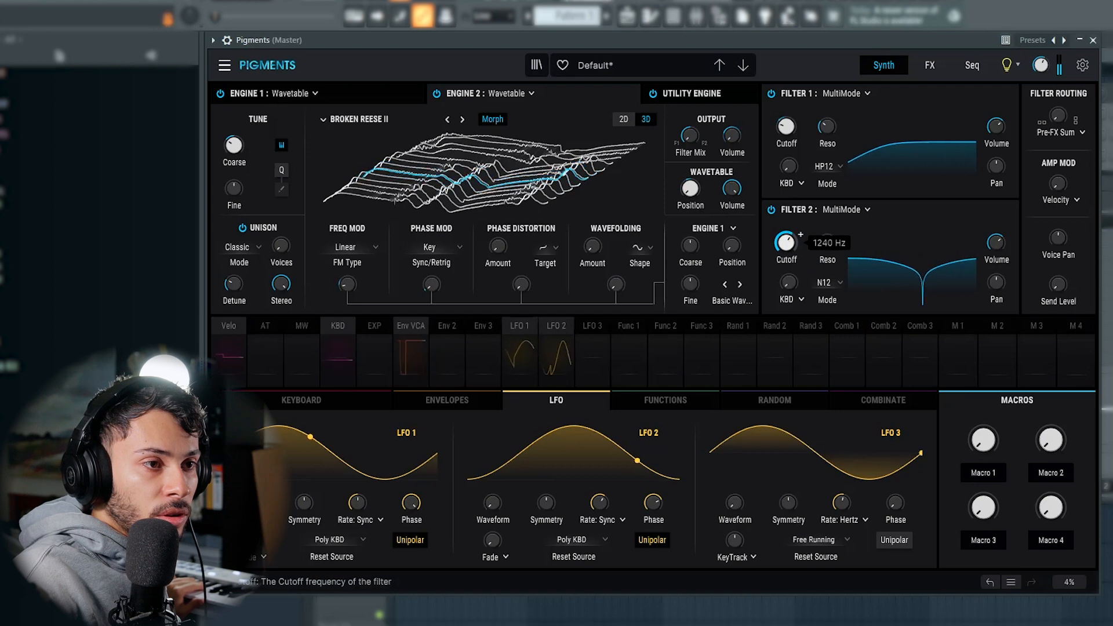
pyautogui.click(557, 351)
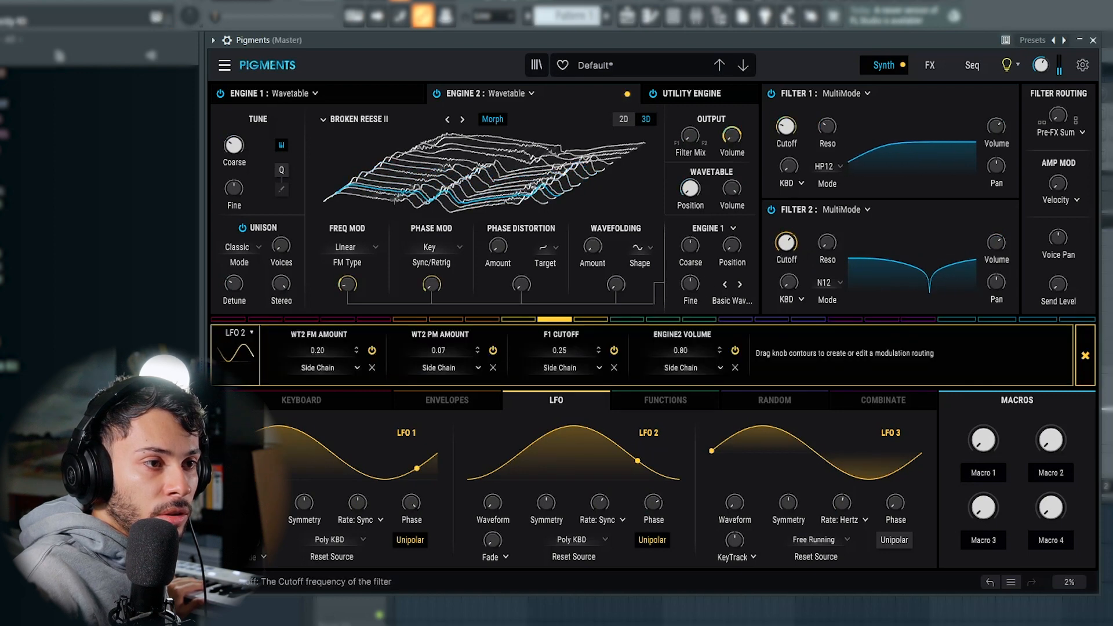
pyautogui.moveTo(786, 234); pyautogui.dragTo(786, 244)
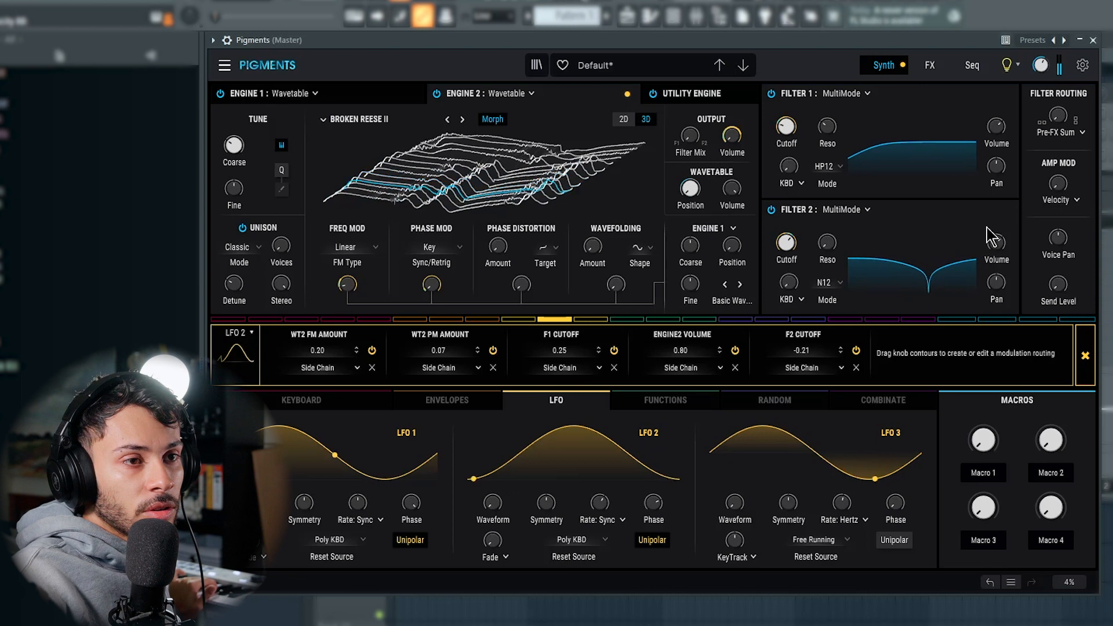
# Enable the Utility Engine's oscillator with a triangle waveform and set its coarse tuning to -24 semitones.
pyautogui.click(702, 91)
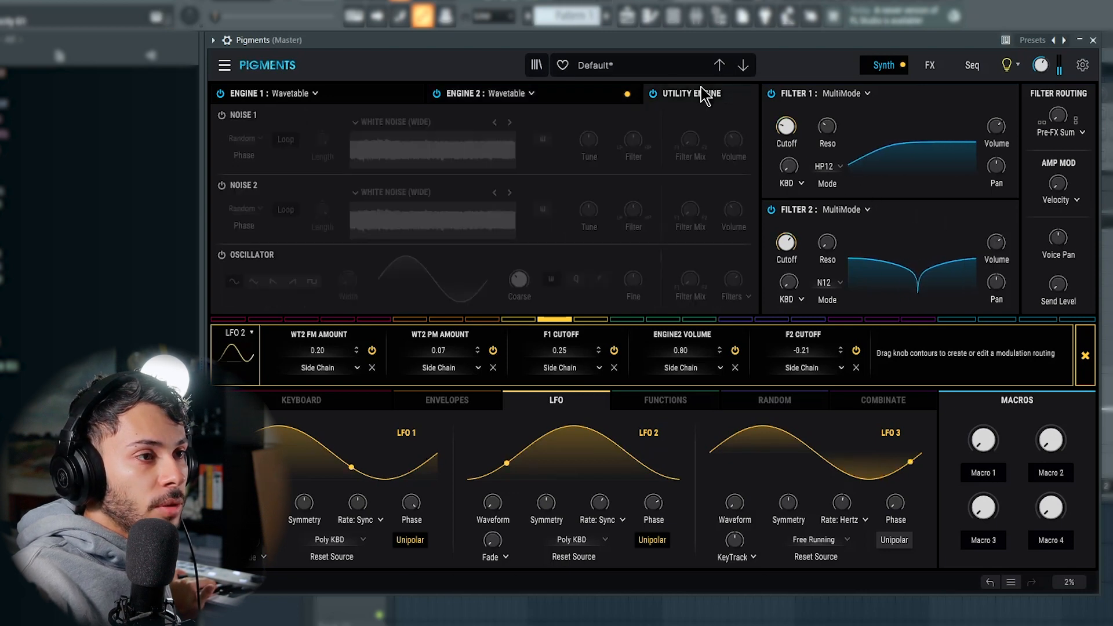
pyautogui.click(307, 279)
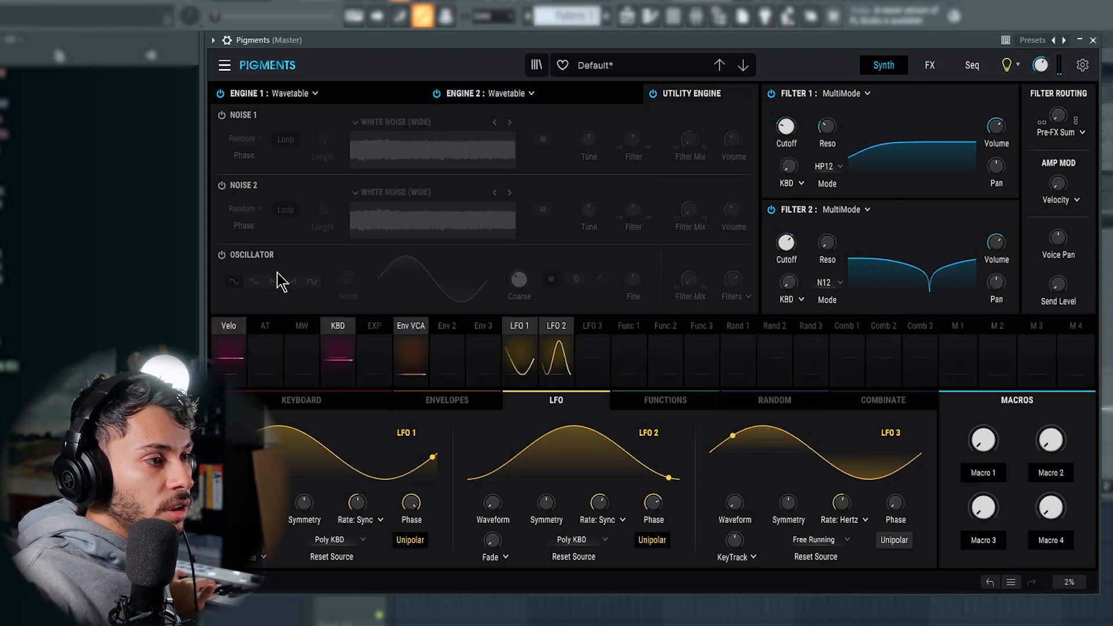
pyautogui.click(221, 255)
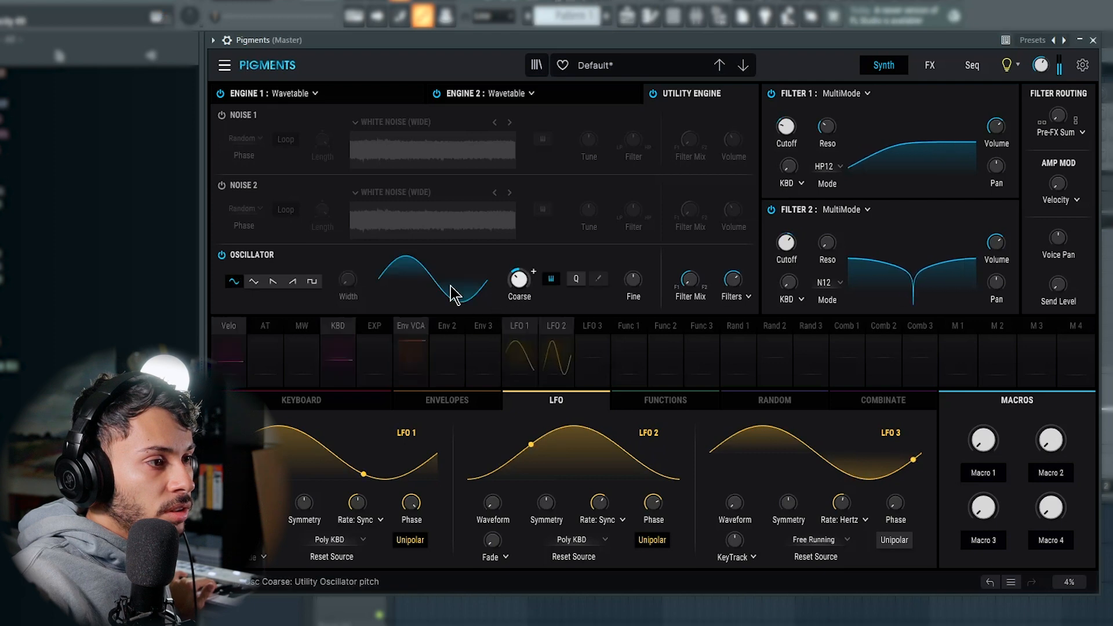
pyautogui.click(254, 281)
pyautogui.moveTo(519, 279); pyautogui.dragTo(519, 296)
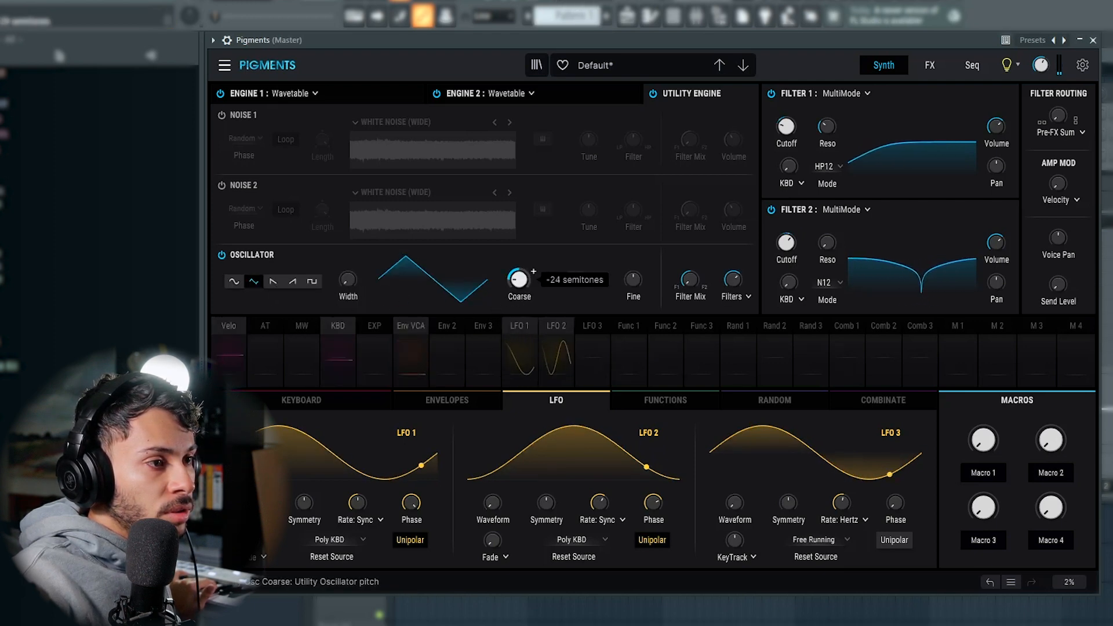
# Route the utility oscillator to Direct Out and replace its fixed volume with LFO 2 modulation at about 0.79.
pyautogui.click(744, 301)
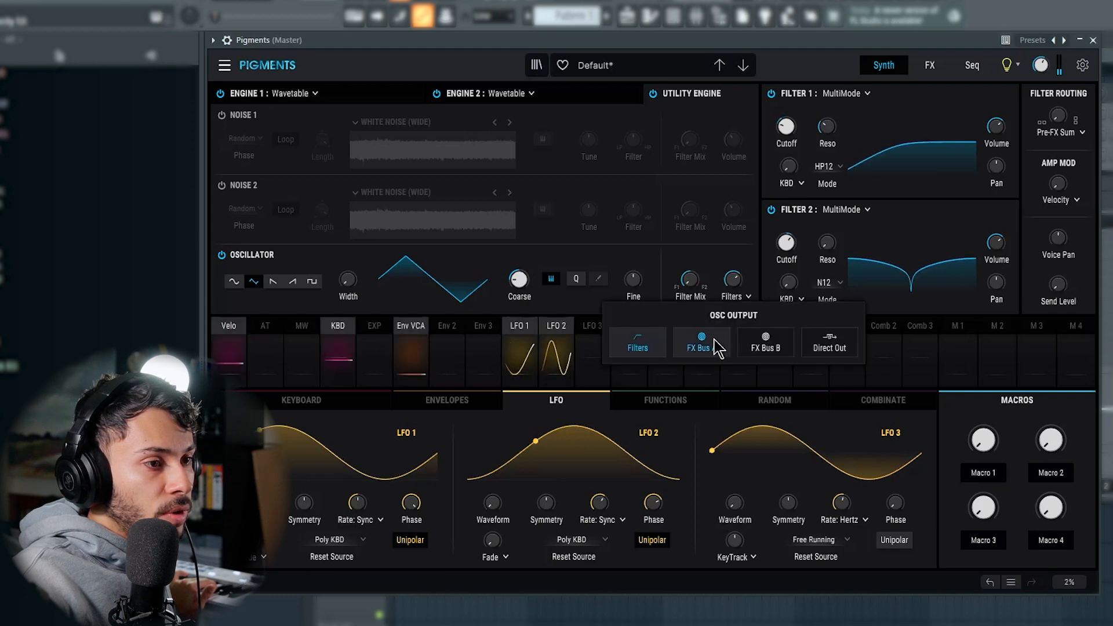
pyautogui.click(830, 347)
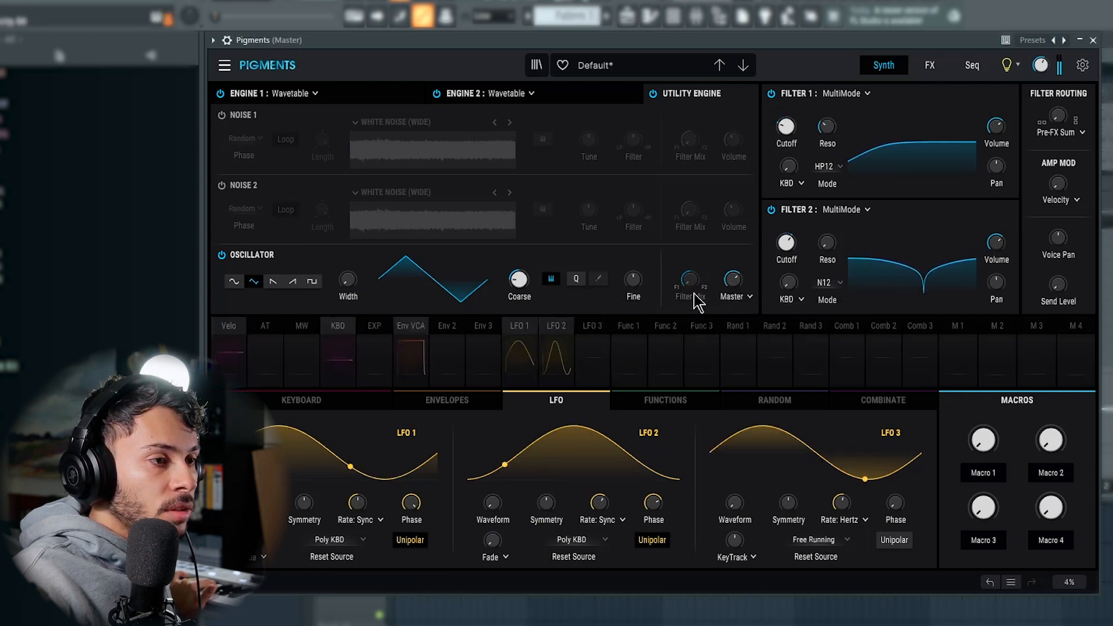
pyautogui.moveTo(734, 282); pyautogui.dragTo(734, 348)
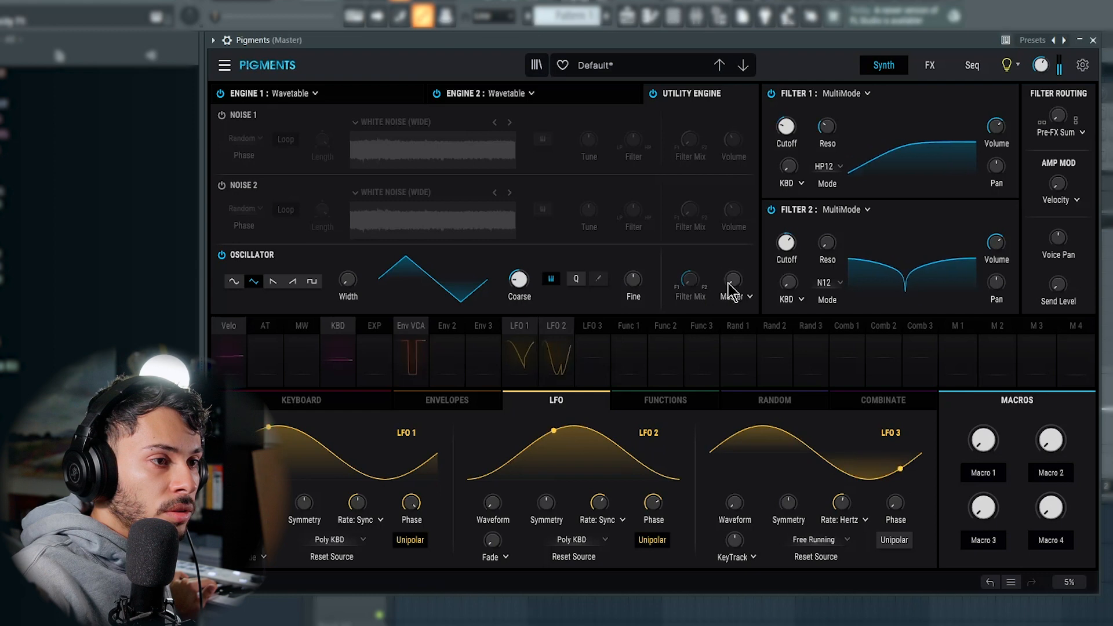
pyautogui.click(556, 348)
pyautogui.moveTo(733, 282); pyautogui.dragTo(733, 273)
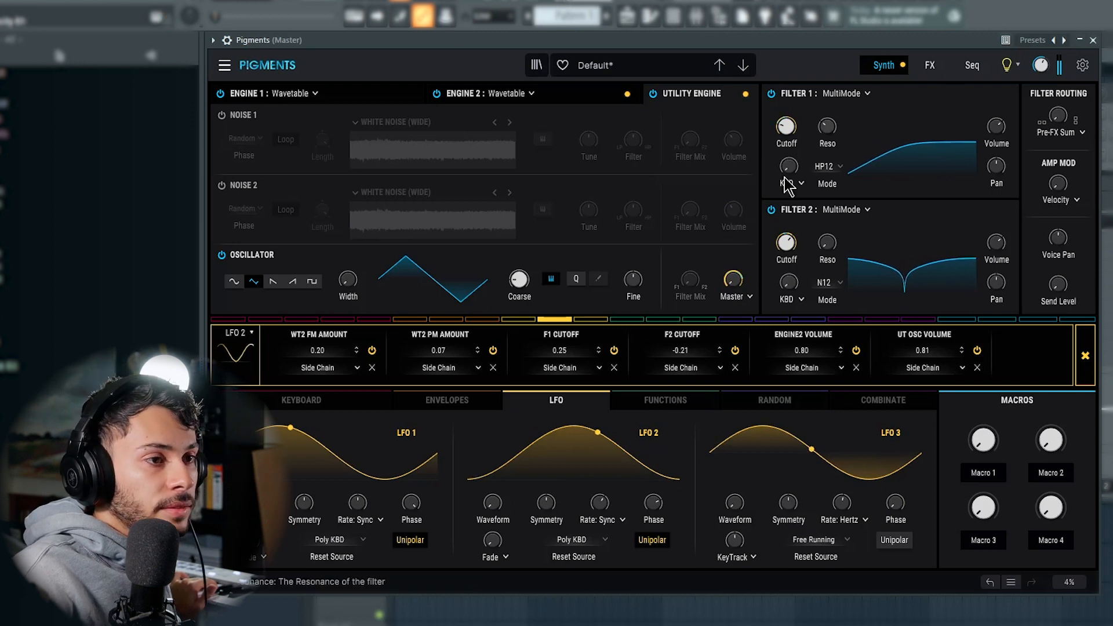
# Try the Filters output for the utility oscillator, and settle on routing it to FX Bus A.
pyautogui.click(746, 294)
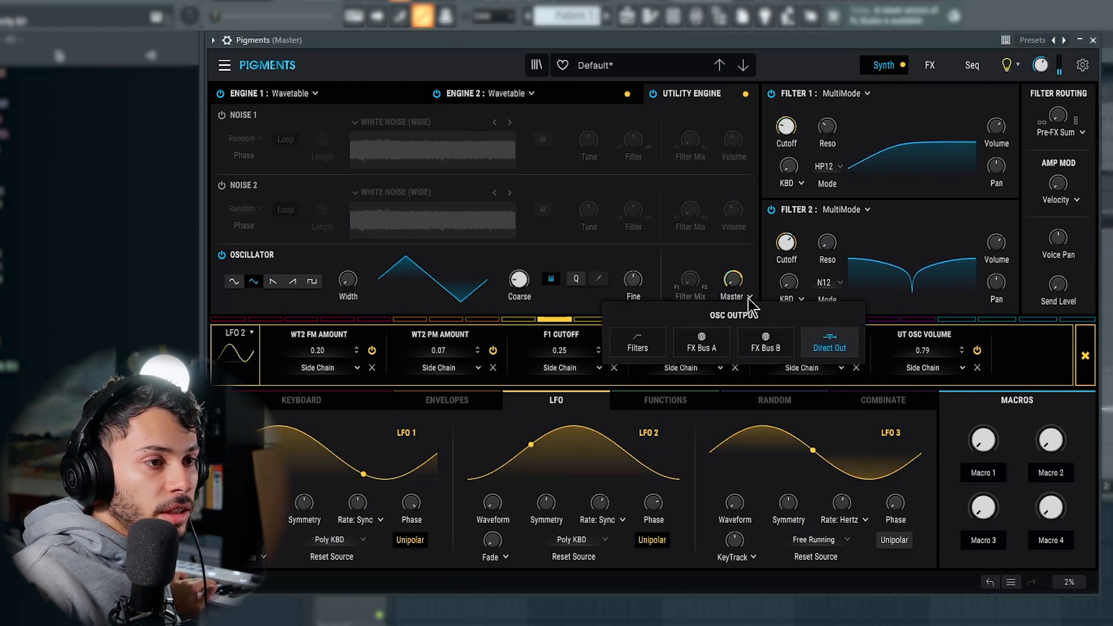
pyautogui.click(638, 348)
pyautogui.click(734, 296)
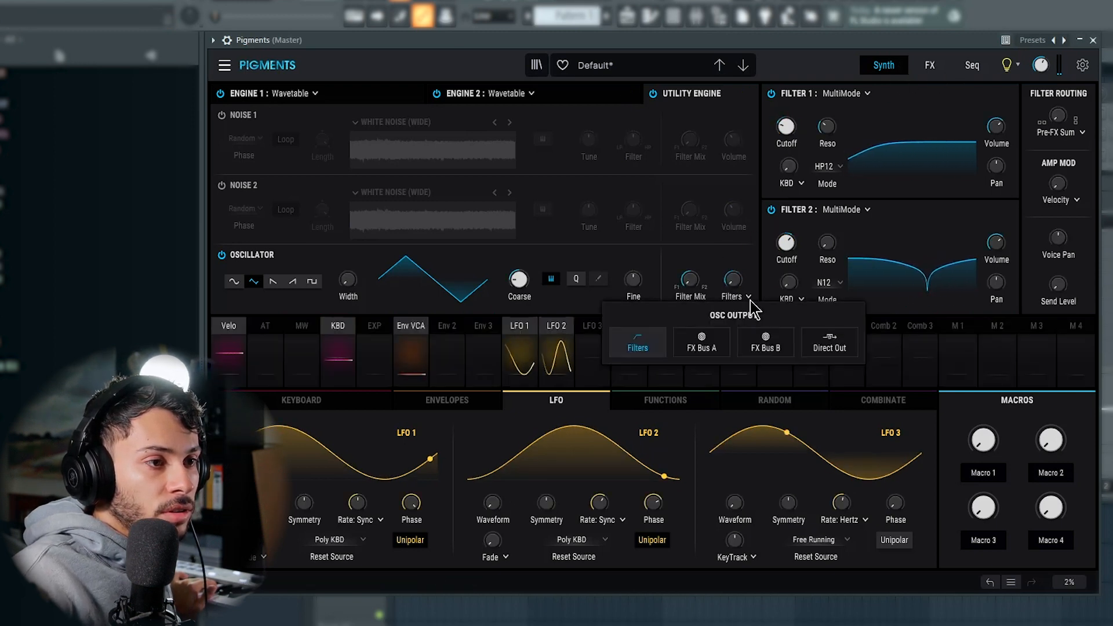
pyautogui.click(754, 348)
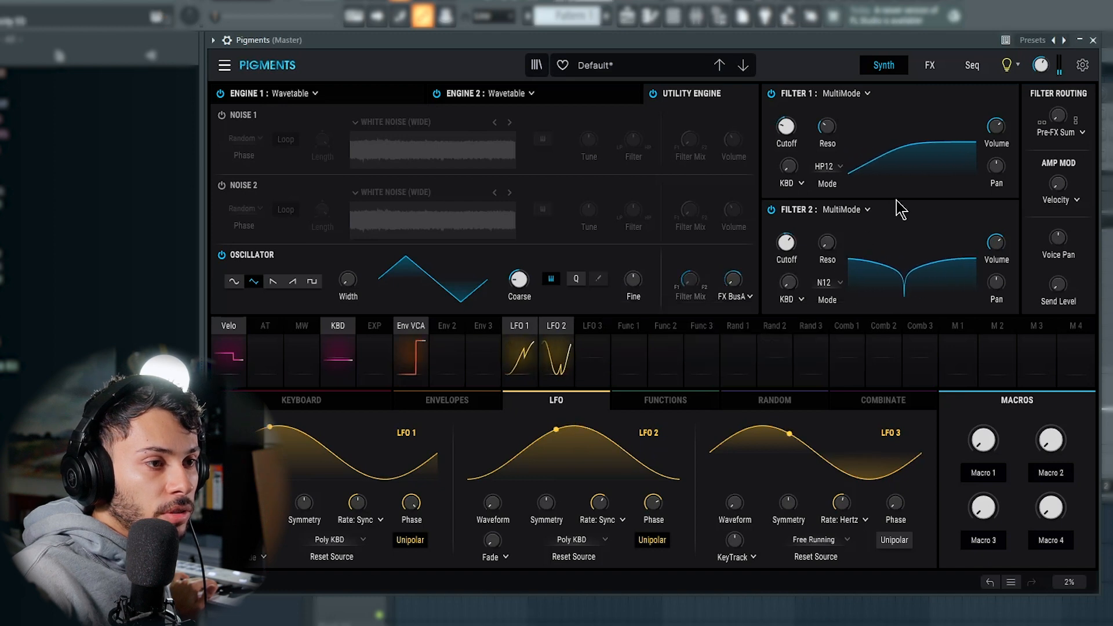
# Replace FX A's Delay with Distortion and its Reverb with the Multiband compressor.
pyautogui.click(933, 64)
pyautogui.click(463, 94)
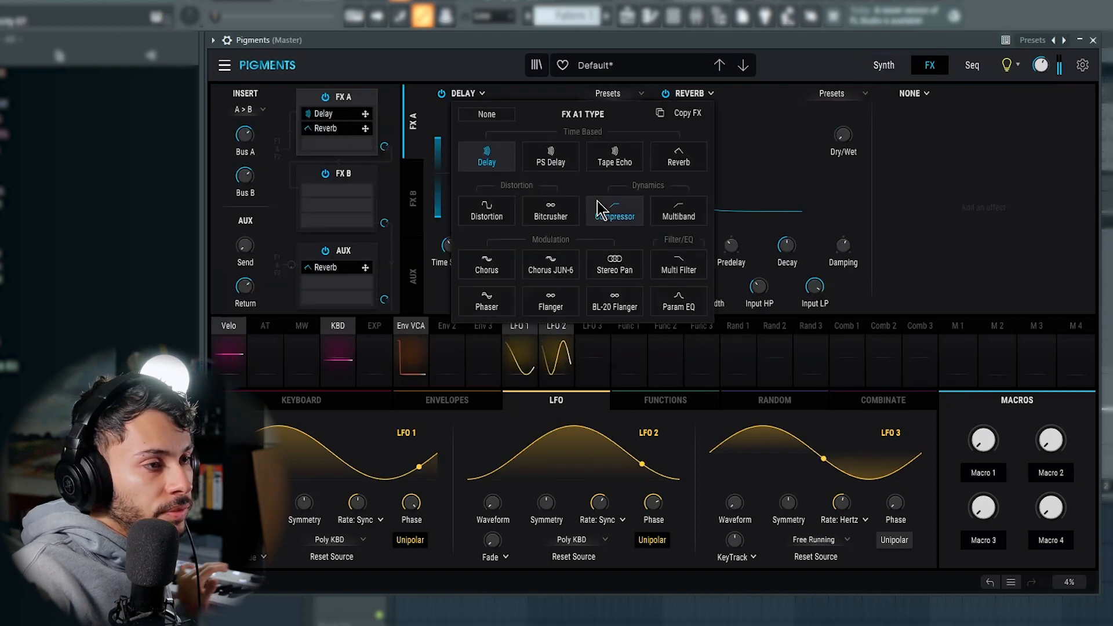
pyautogui.click(500, 220)
pyautogui.click(705, 93)
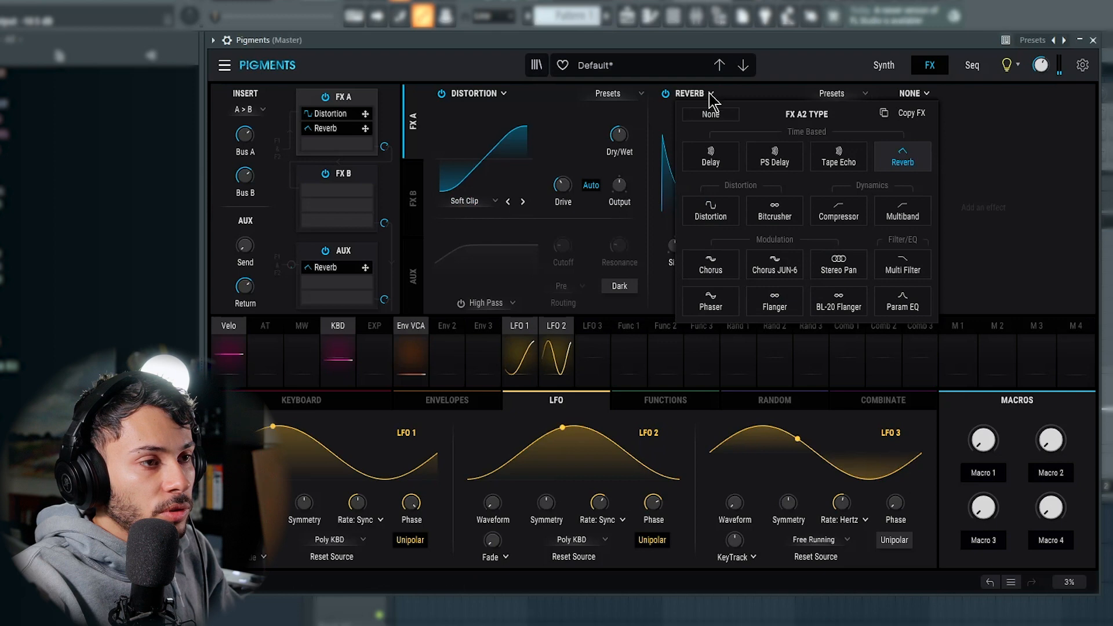
pyautogui.click(915, 214)
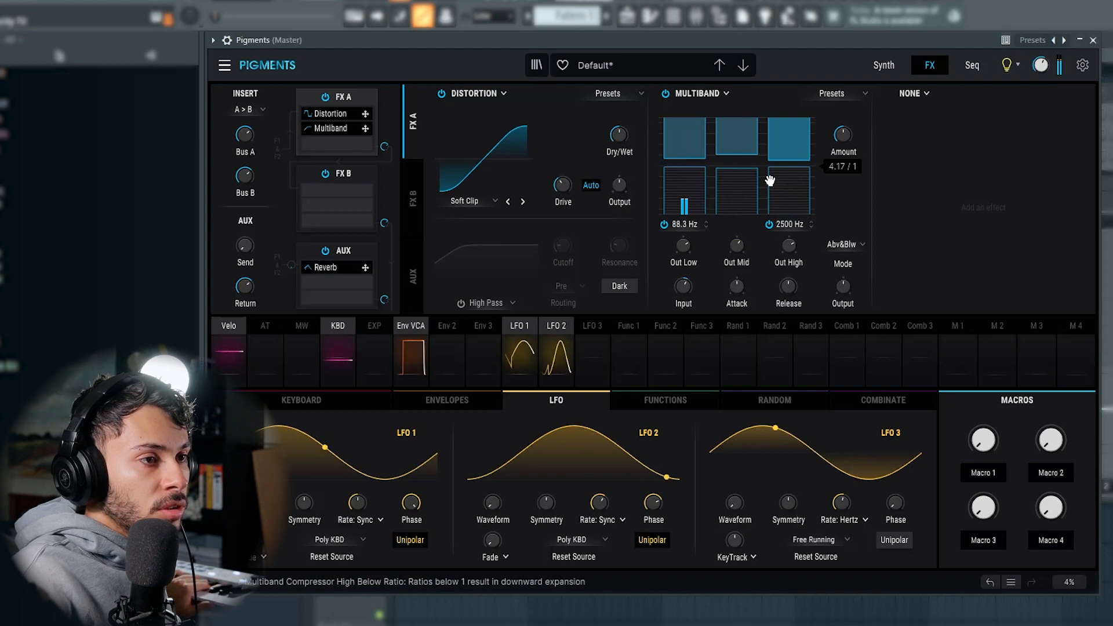
# Set the Distortion's dry/wet mix to 100% and adjust its drive.
pyautogui.moveTo(627, 140); pyautogui.dragTo(626, 82)
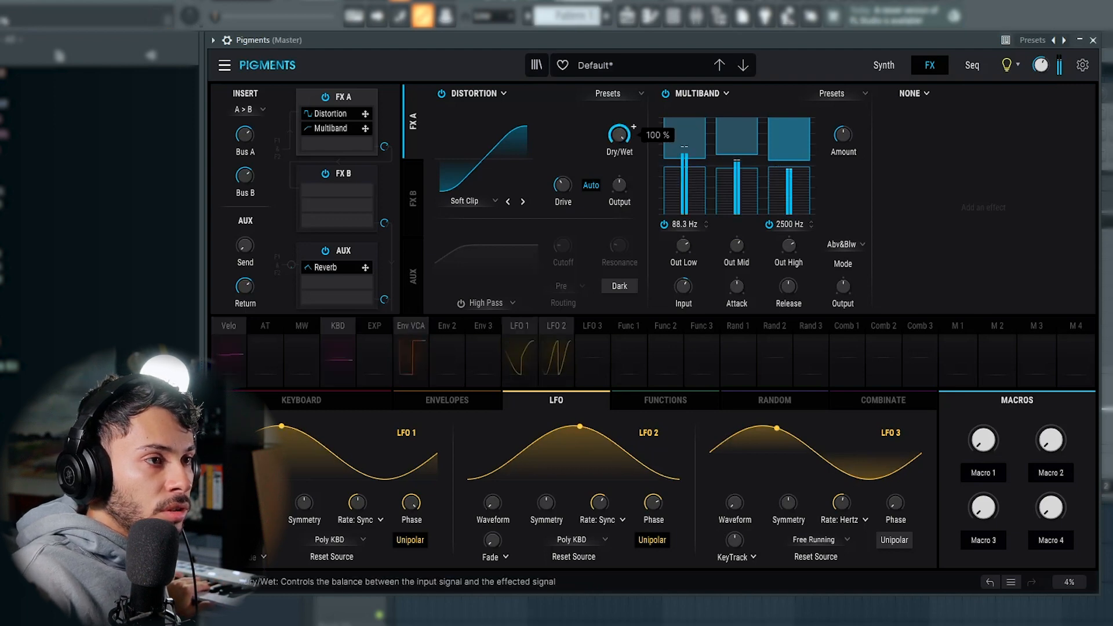
pyautogui.moveTo(562, 185)
pyautogui.mouseDown()
pyautogui.moveTo(562, 157)
pyautogui.moveTo(563, 200)
pyautogui.moveTo(563, 162)
pyautogui.mouseUp()
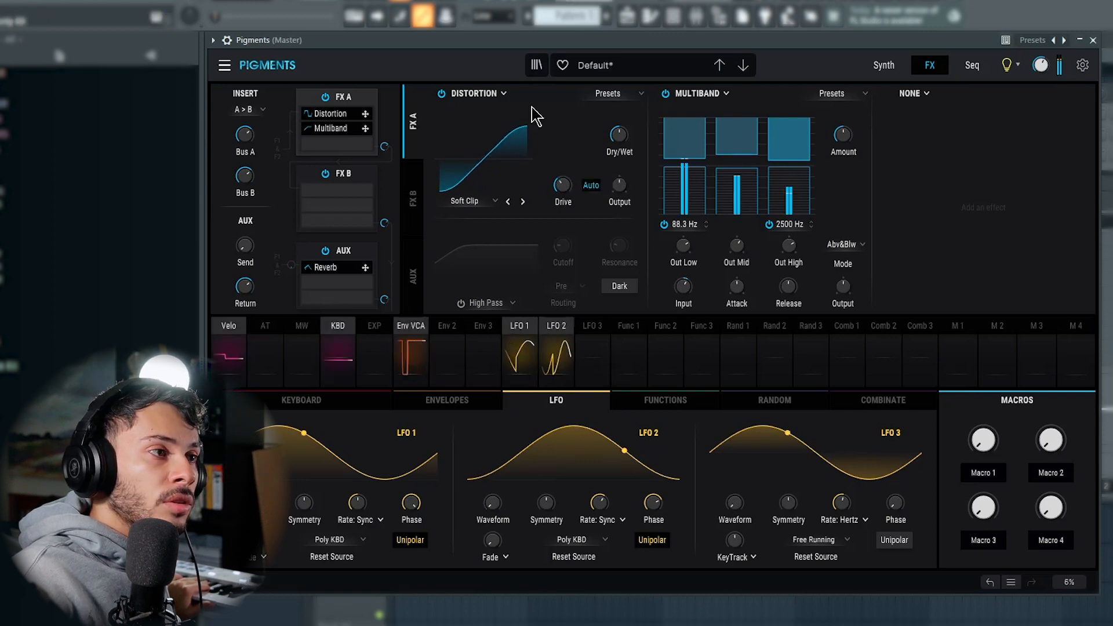
# Move the Multiband ahead of the Distortion in FX A and load its OPP preset.
pyautogui.moveTo(332, 129); pyautogui.dragTo(360, 113)
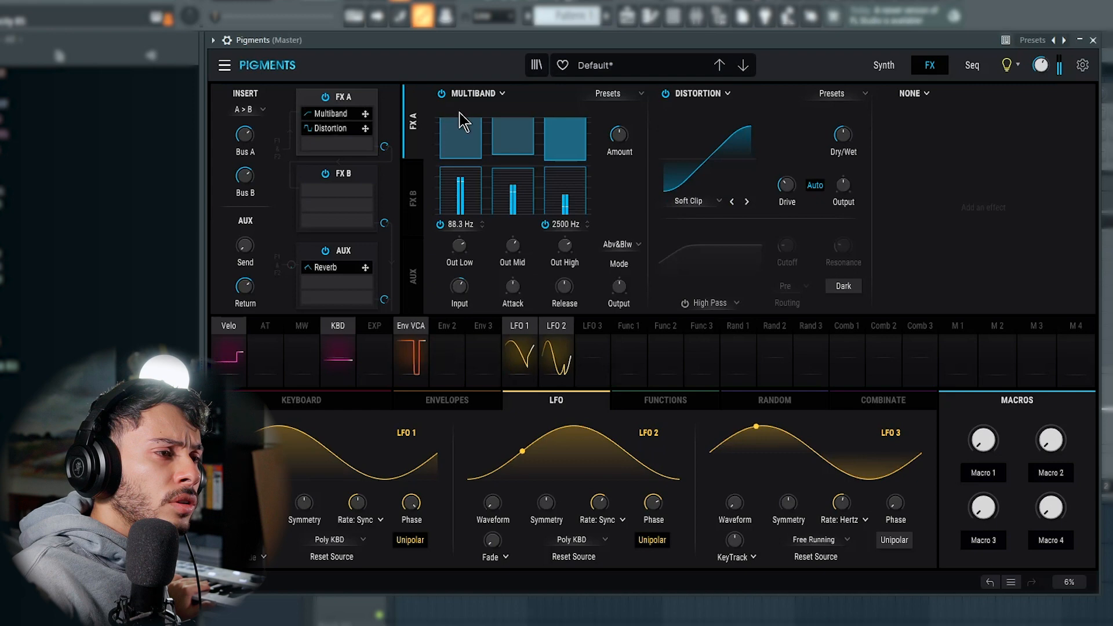
pyautogui.click(606, 94)
pyautogui.click(601, 205)
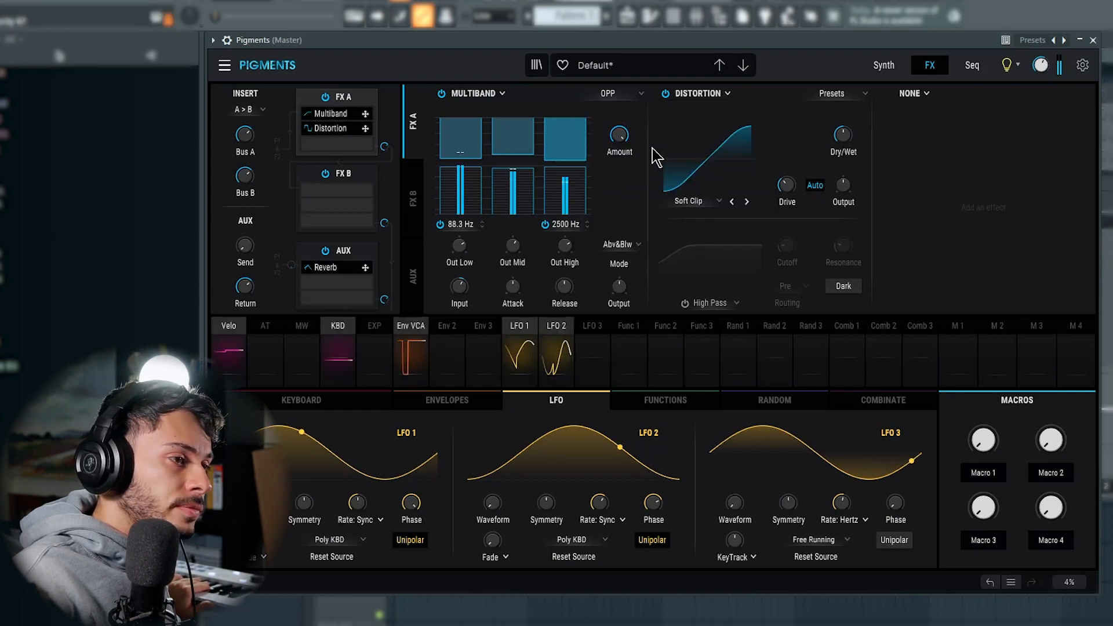
# Add a Multi Filter to the third slot of FX A.
pyautogui.click(917, 94)
pyautogui.click(1062, 271)
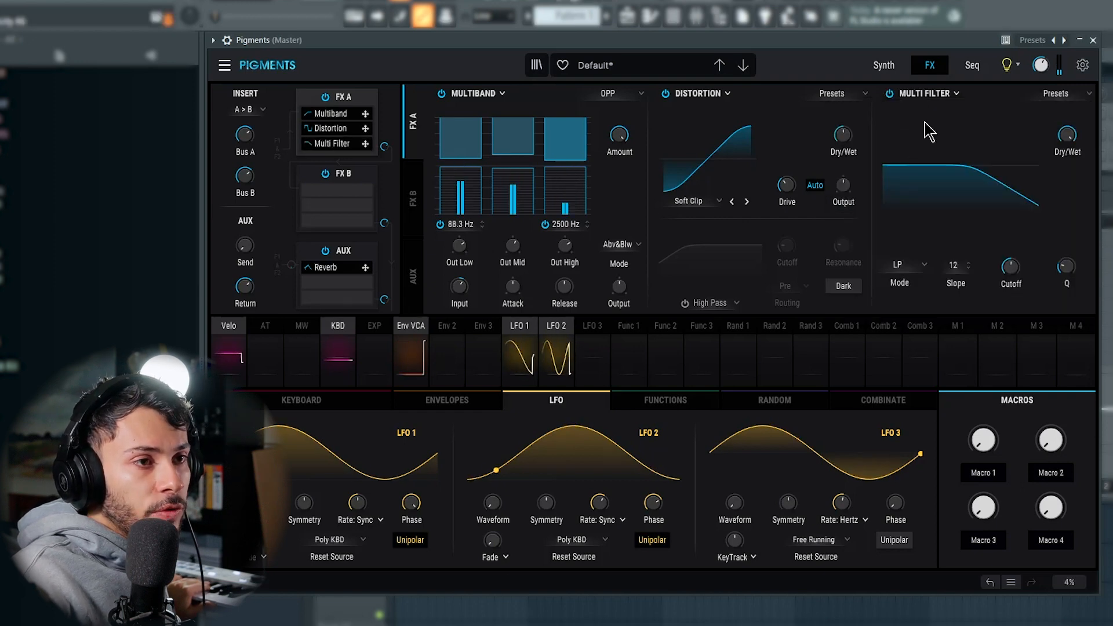
pyautogui.moveTo(359, 105); pyautogui.dragTo(355, 103)
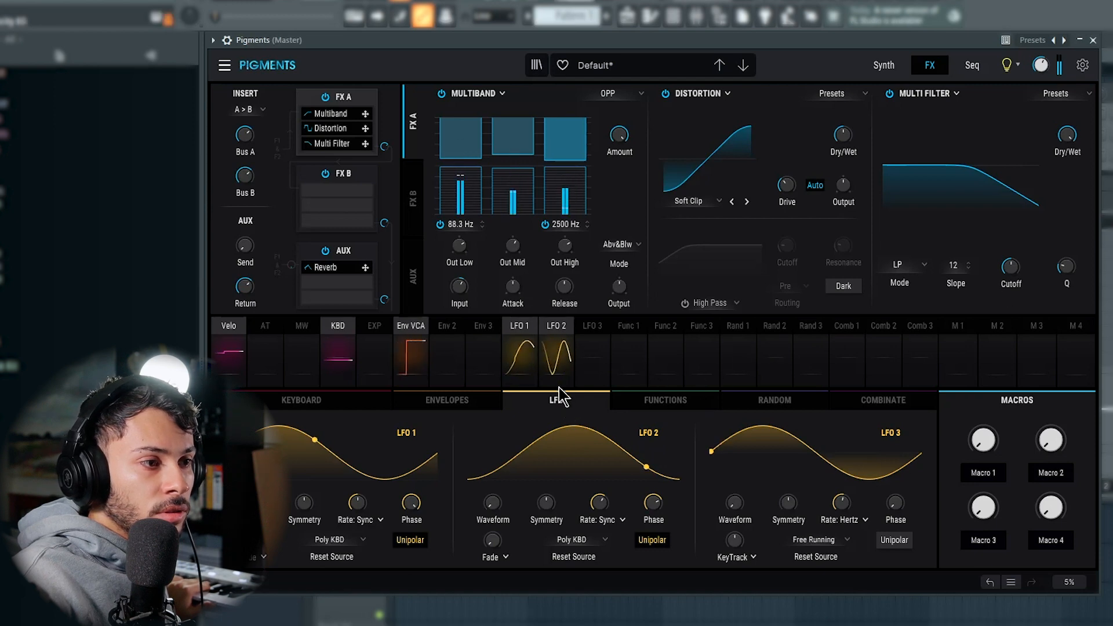
# Modulate the Multi Filter's cutoff with LFO 2 at 1.00 and set the filter slope to 24.
pyautogui.click(554, 326)
pyautogui.moveTo(1011, 267); pyautogui.dragTo(1011, 235)
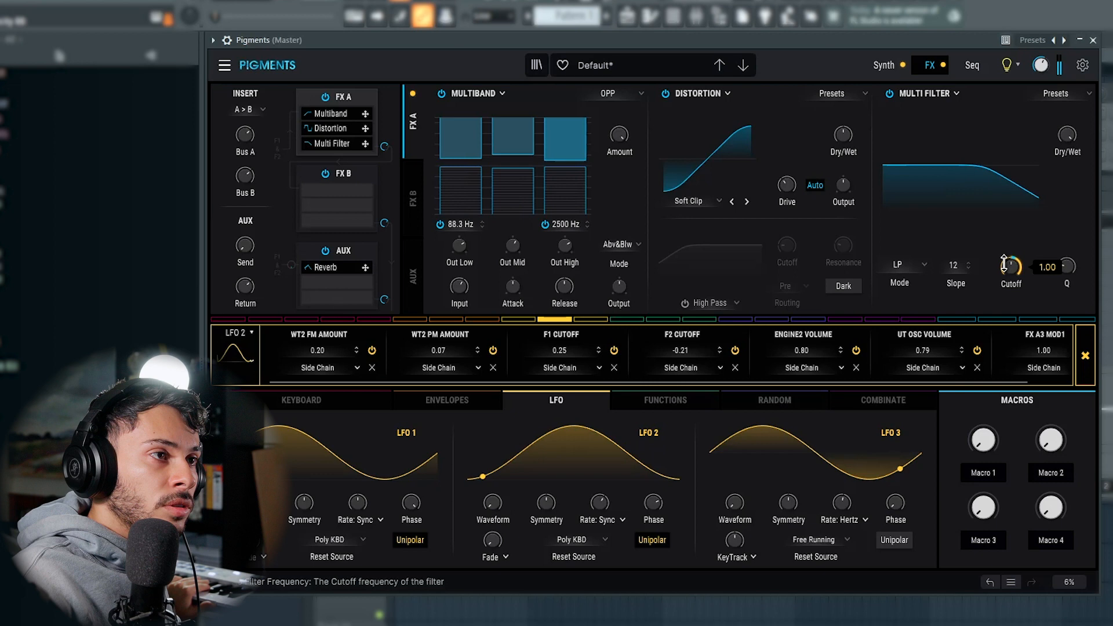
pyautogui.moveTo(956, 265); pyautogui.dragTo(956, 254)
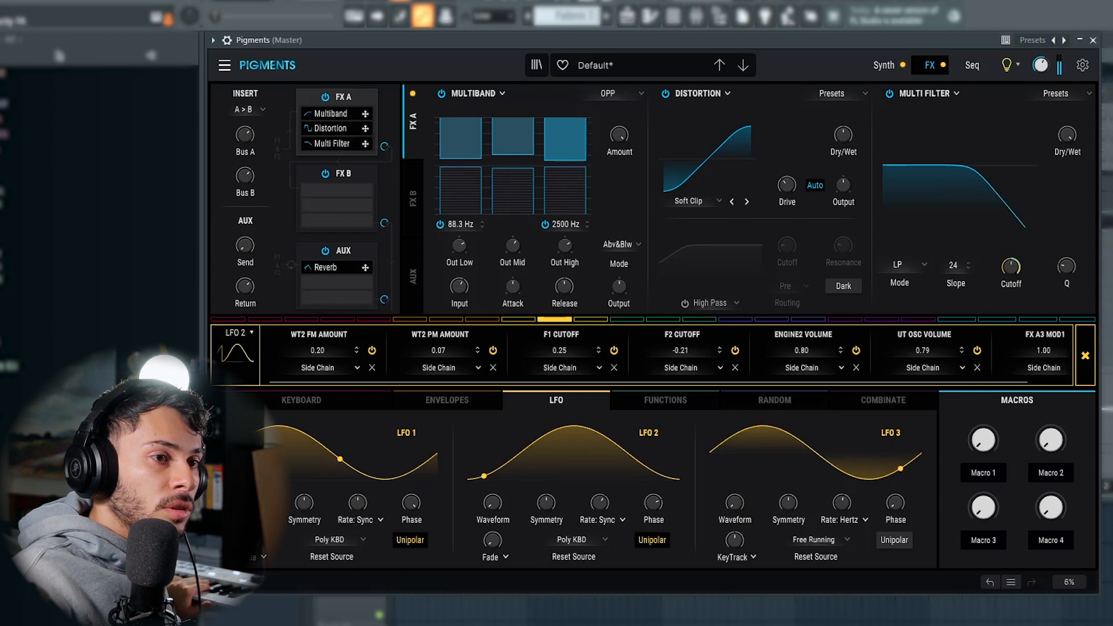
# Move the Multi Filter to the start of the FX A chain, with a slope of 12 and a lower base cutoff.
pyautogui.moveTo(352, 139)
pyautogui.mouseDown()
pyautogui.moveTo(349, 113)
pyautogui.moveTo(351, 127)
pyautogui.mouseUp()
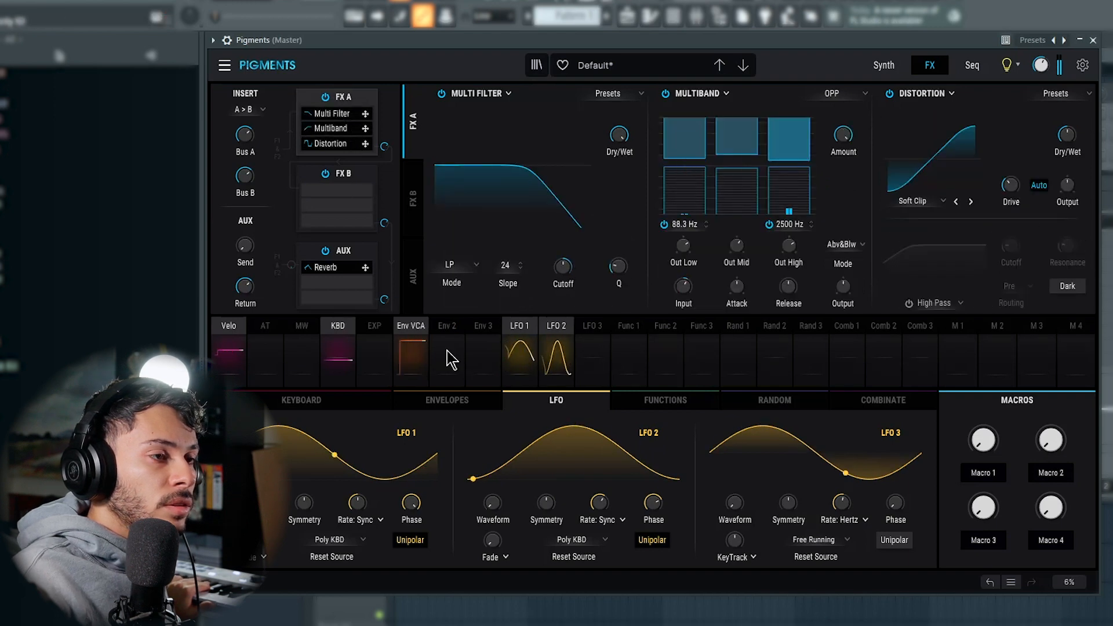
pyautogui.click(556, 351)
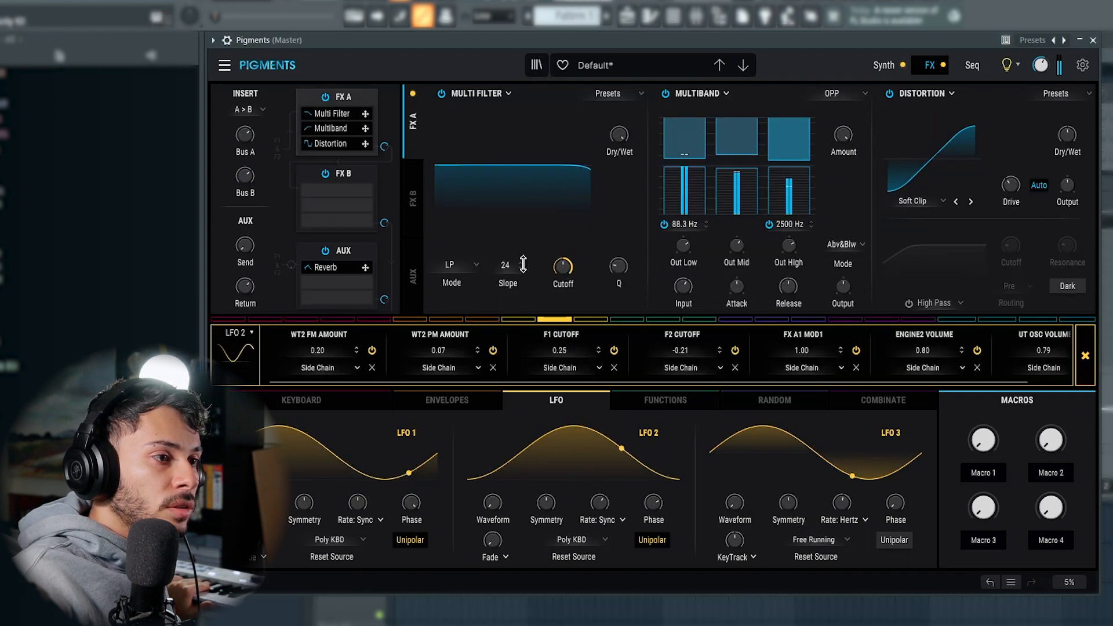
pyautogui.moveTo(513, 265); pyautogui.dragTo(566, 284)
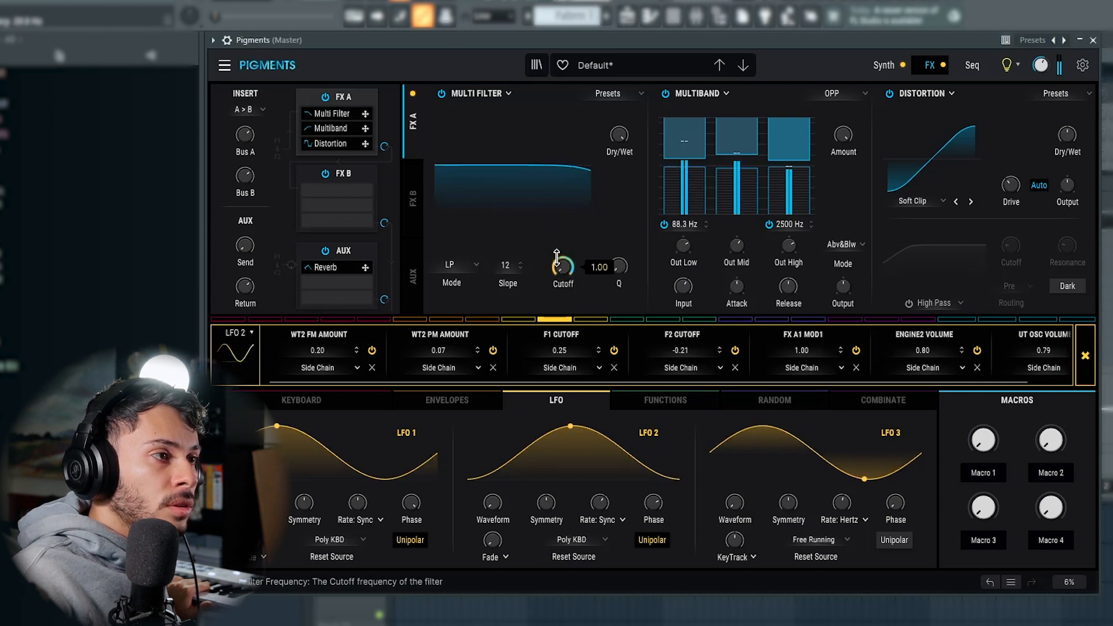
# Add a Chorus to the first slot of FX B.
pyautogui.click(367, 186)
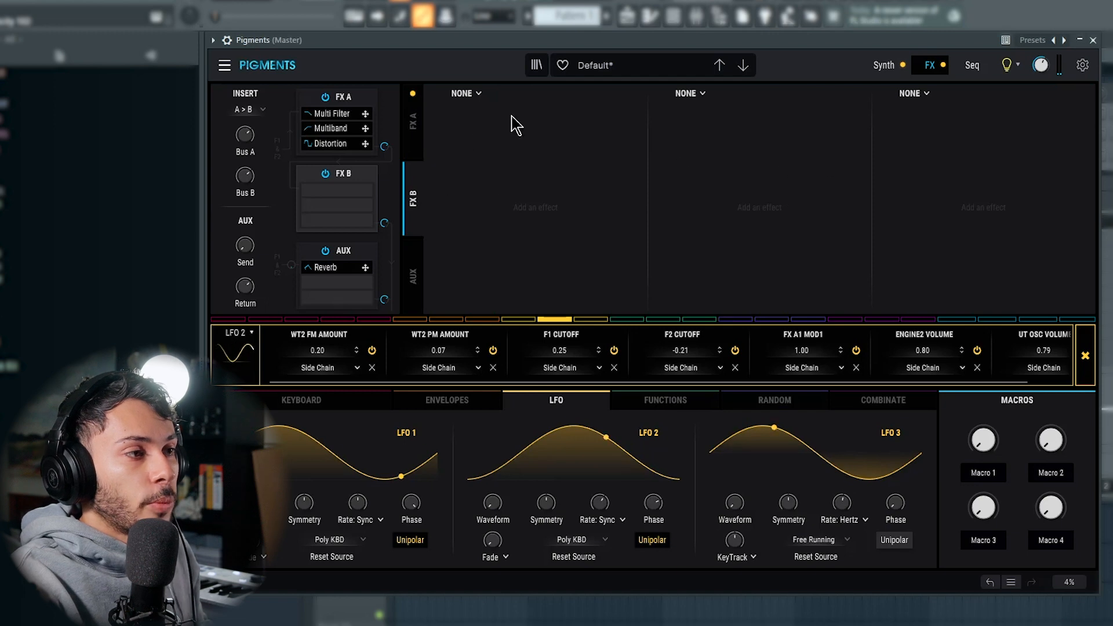
pyautogui.click(470, 96)
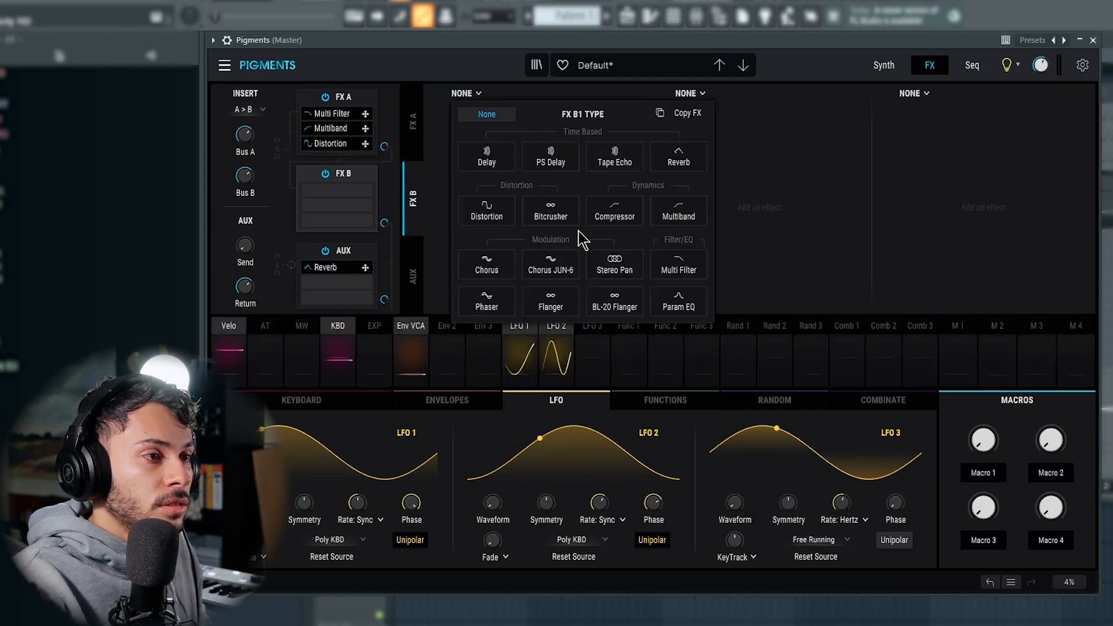
pyautogui.click(493, 265)
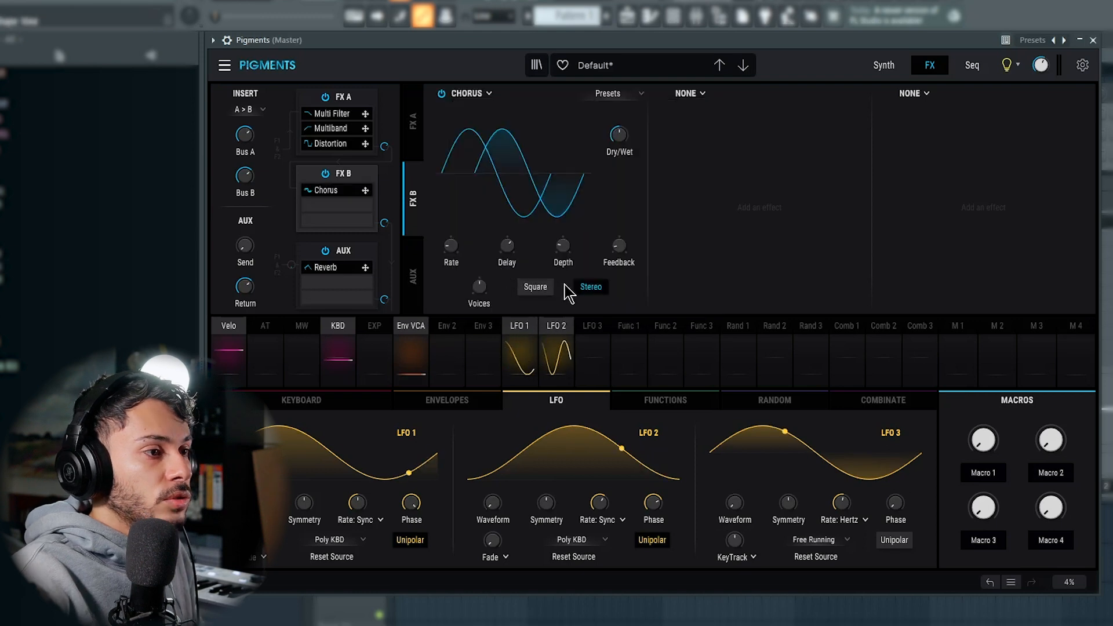
# Modulate the Chorus dry/wet with LFO 2 at 0.23 and adjust the Chorus rate, delay and depth.
pyautogui.moveTo(614, 152)
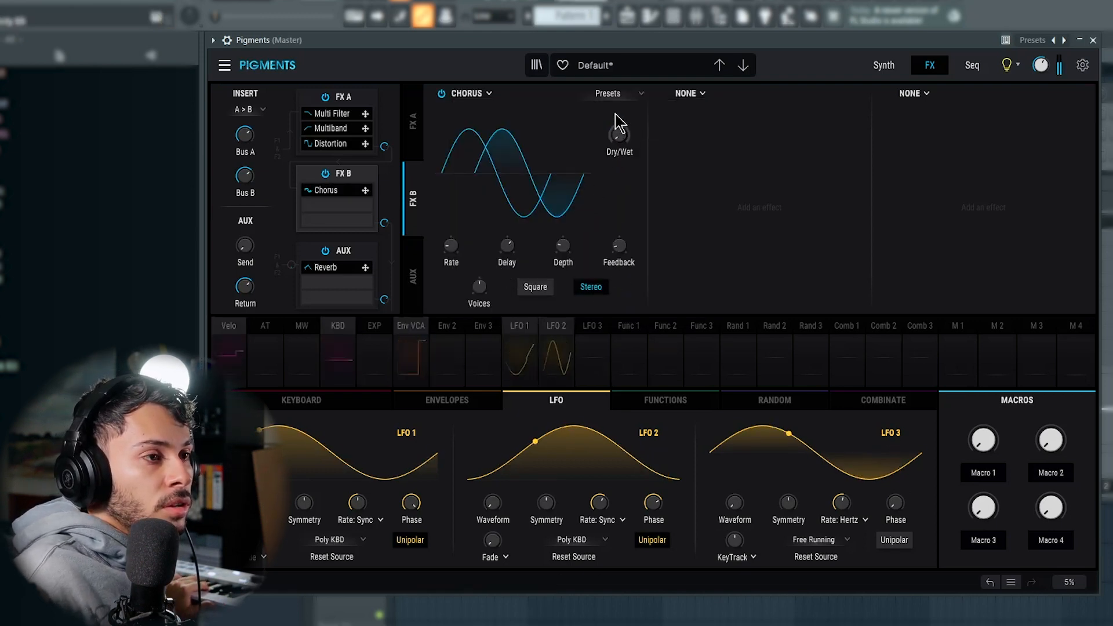
pyautogui.click(559, 327)
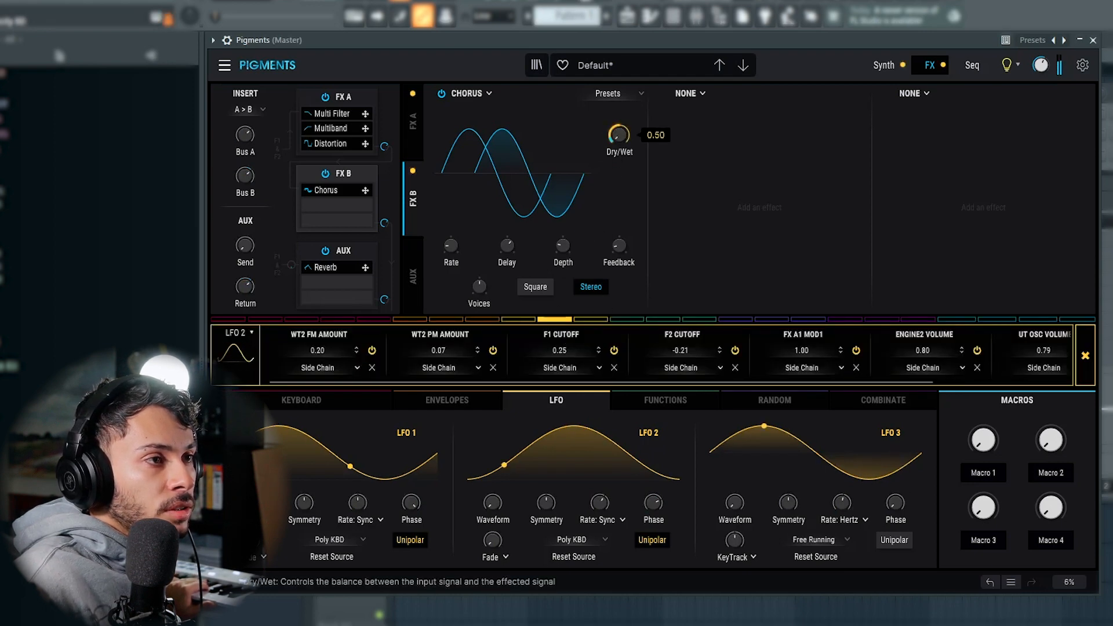
pyautogui.moveTo(618, 135); pyautogui.dragTo(600, 128)
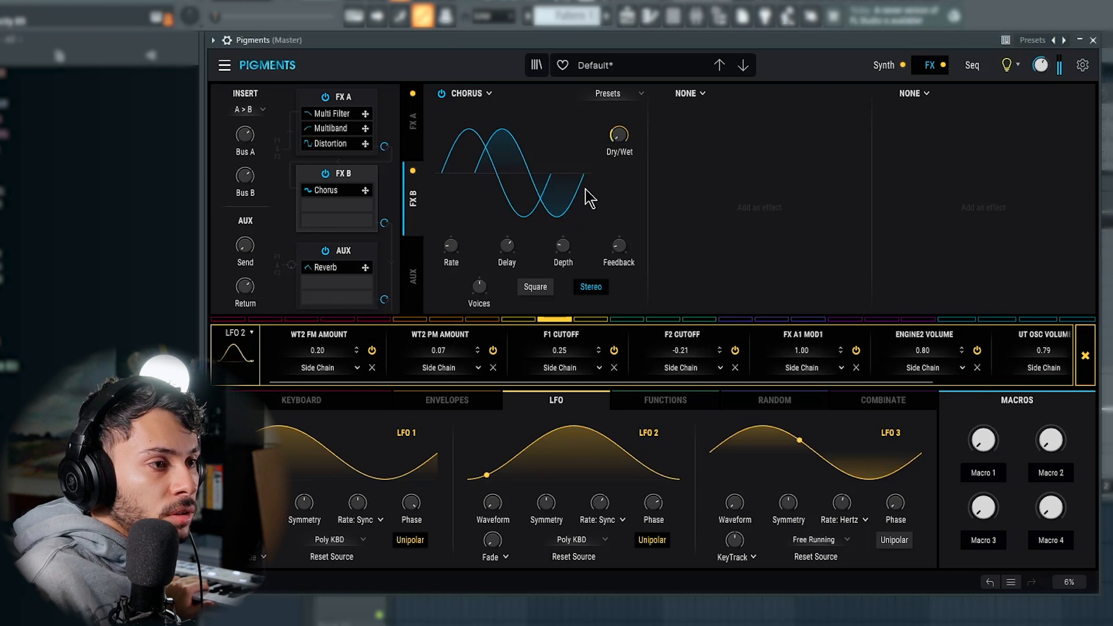
pyautogui.moveTo(563, 245); pyautogui.dragTo(563, 244)
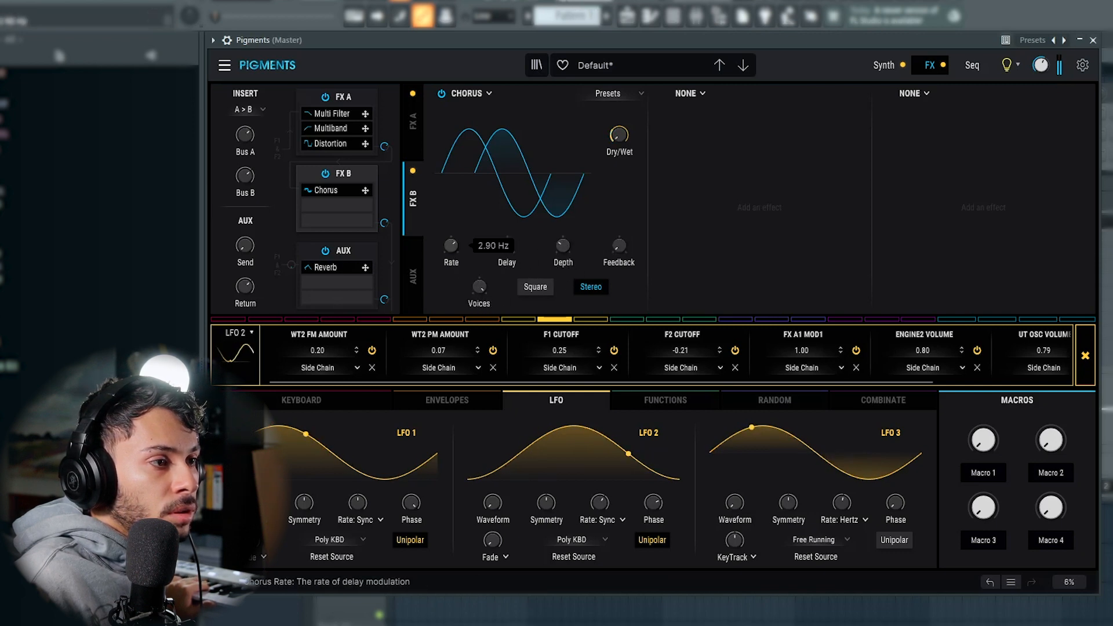
pyautogui.moveTo(496, 255); pyautogui.dragTo(510, 268)
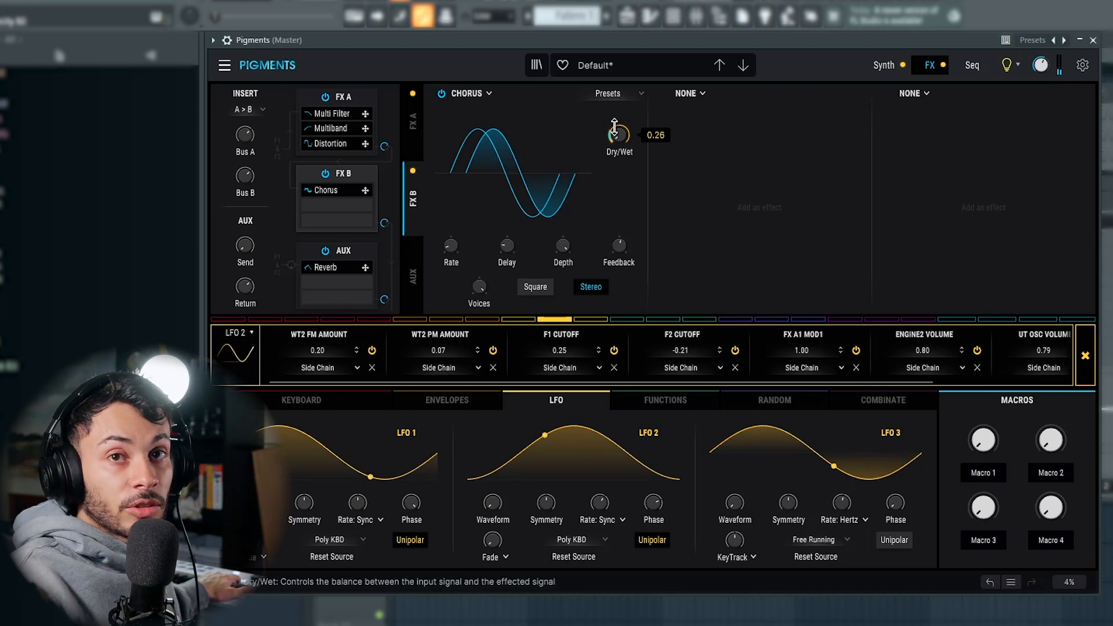
# Add a Delay to the second slot of FX B and adjust its filter frequencies.
pyautogui.click(690, 94)
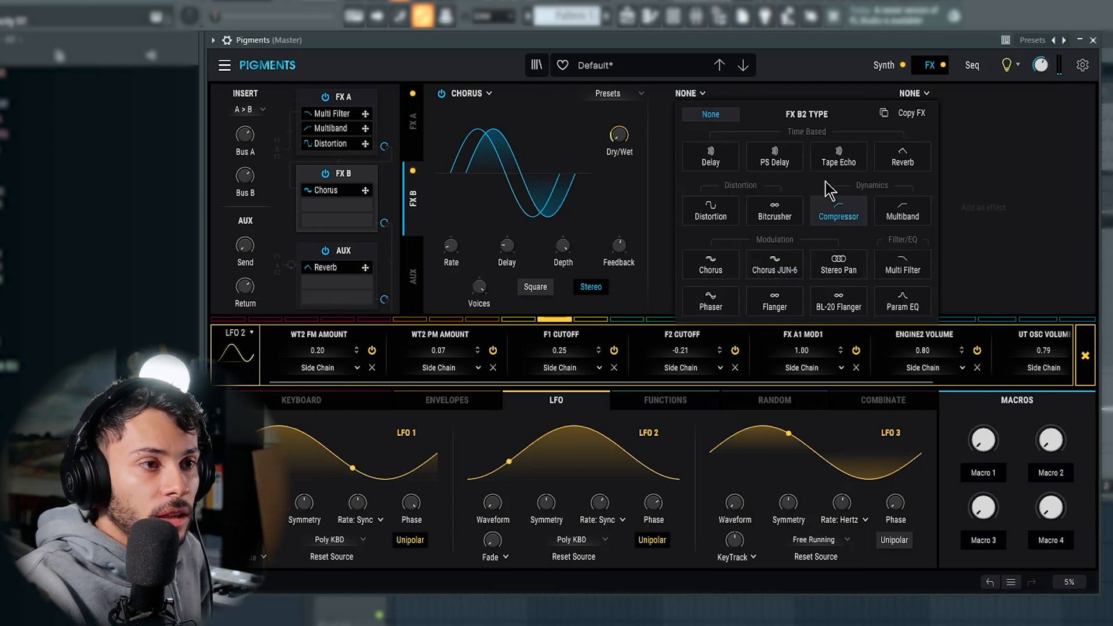
pyautogui.click(728, 161)
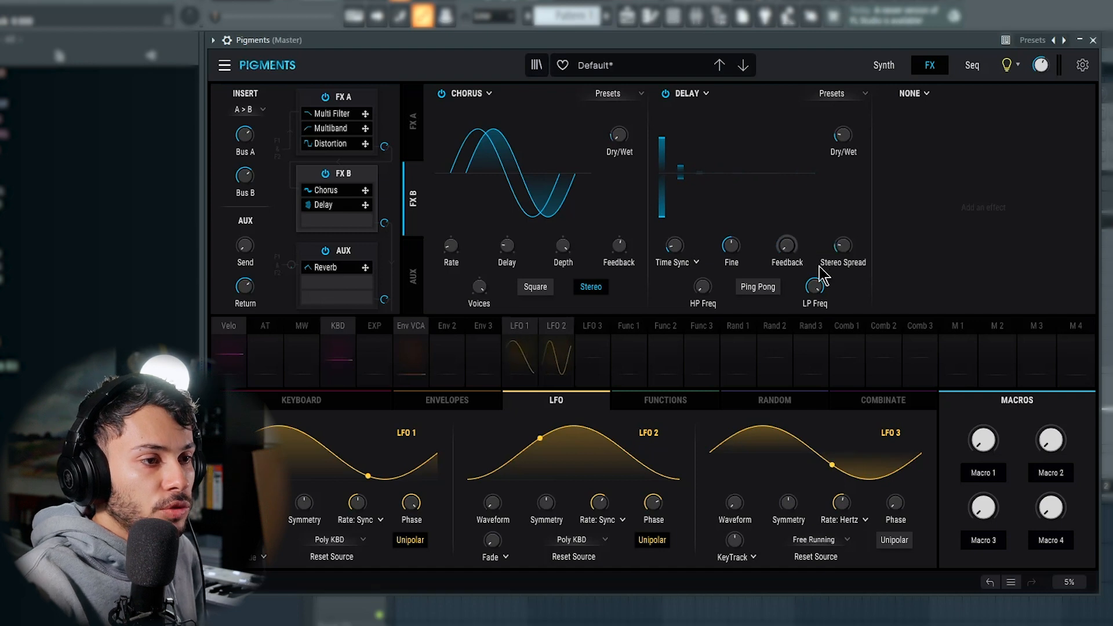
pyautogui.moveTo(824, 294); pyautogui.dragTo(836, 199)
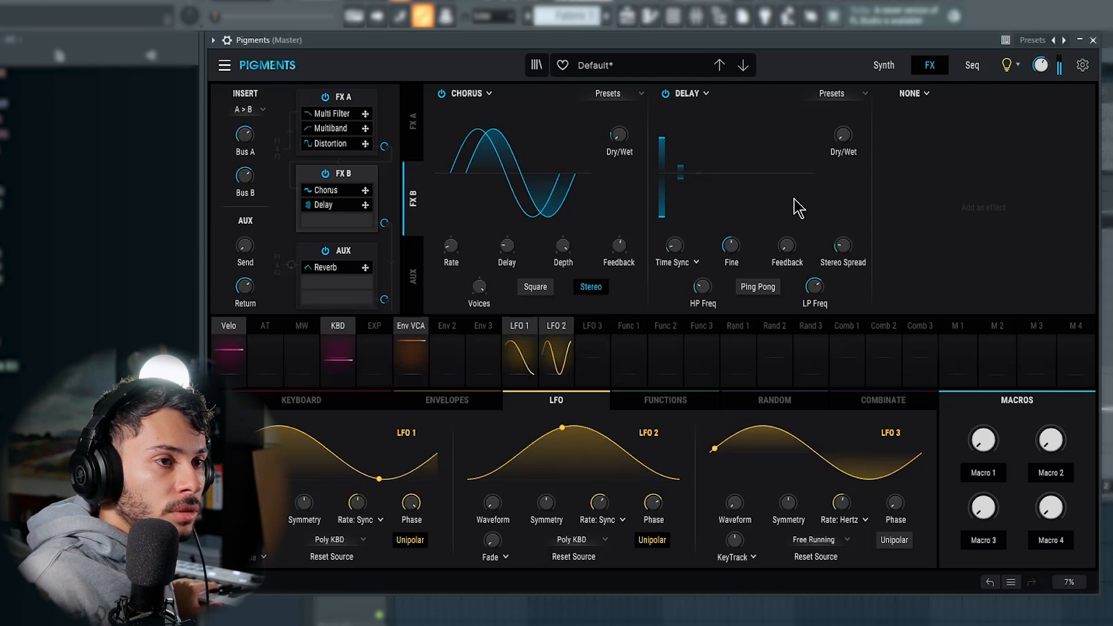
# Modulate the Delay's dry/wet with LFO 2 at -0.15 and adjust its base dry/wet level.
pyautogui.click(555, 327)
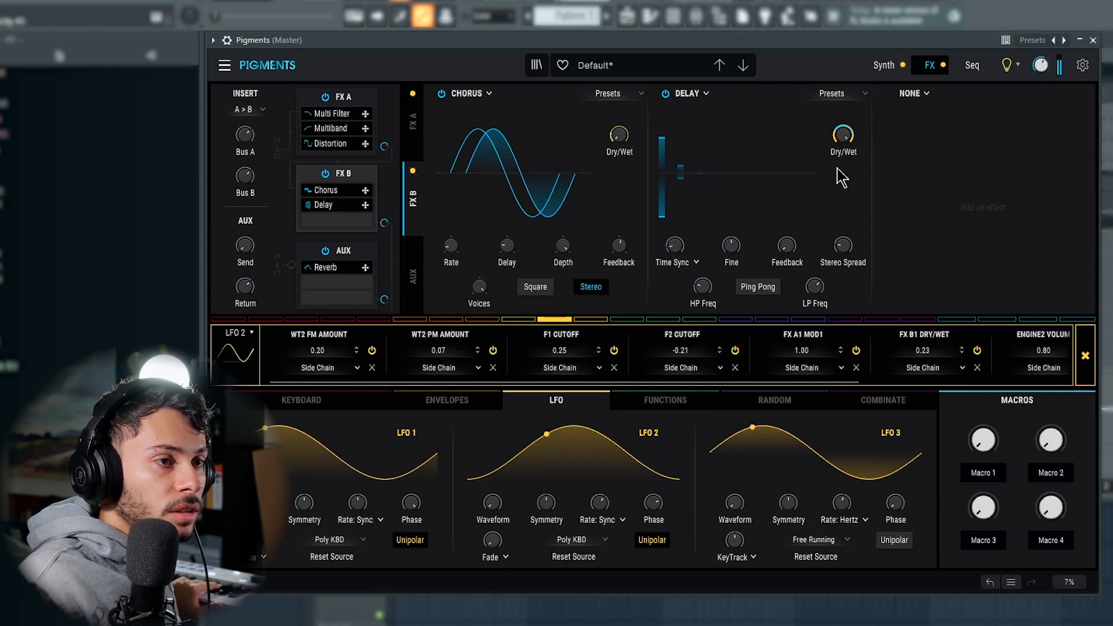
pyautogui.moveTo(846, 139); pyautogui.dragTo(847, 180)
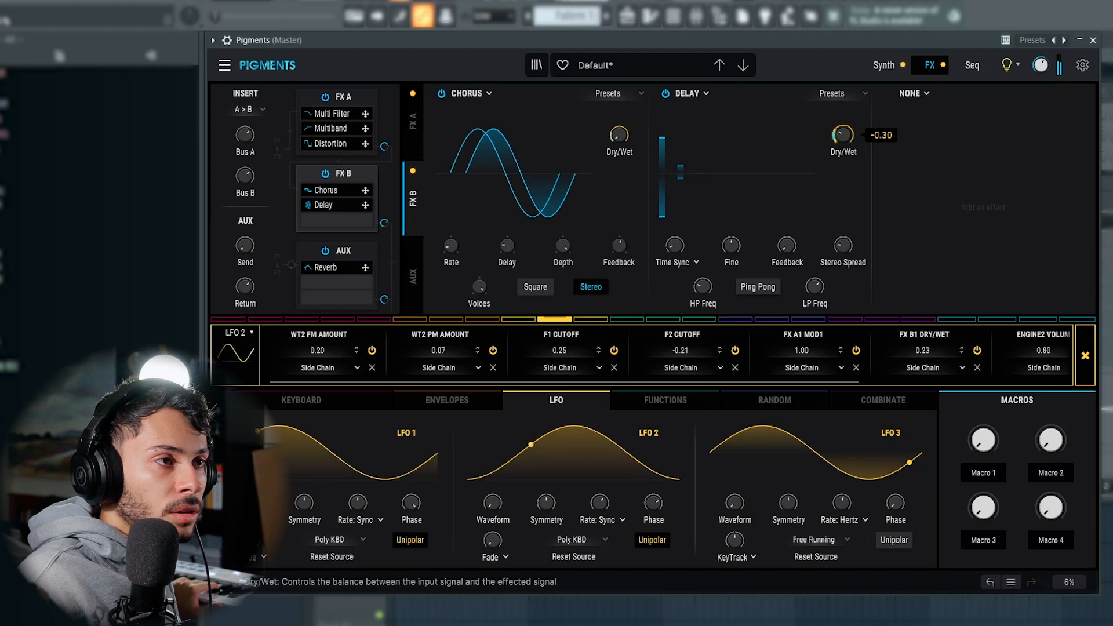
pyautogui.moveTo(844, 138); pyautogui.dragTo(845, 150)
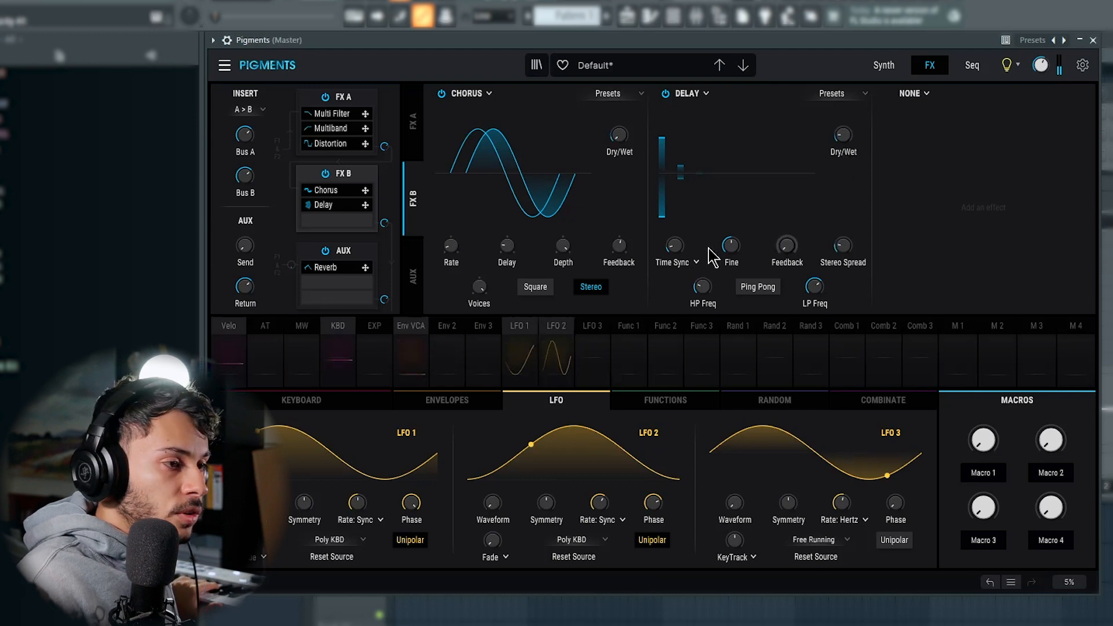
pyautogui.click(555, 355)
pyautogui.moveTo(844, 125); pyautogui.dragTo(843, 119)
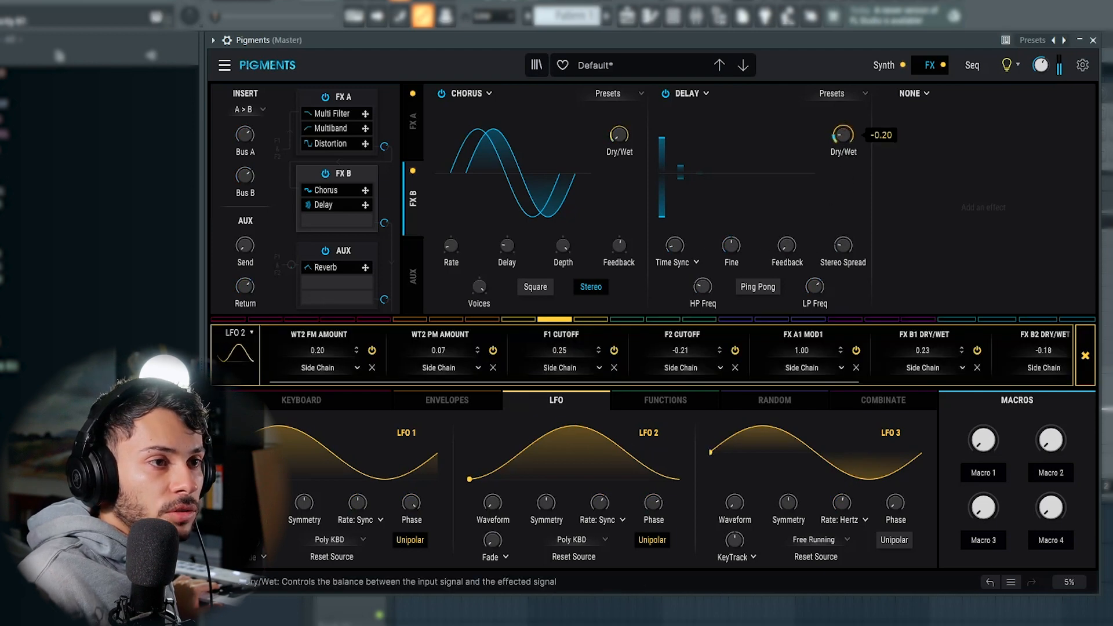
pyautogui.moveTo(844, 135); pyautogui.dragTo(827, 169)
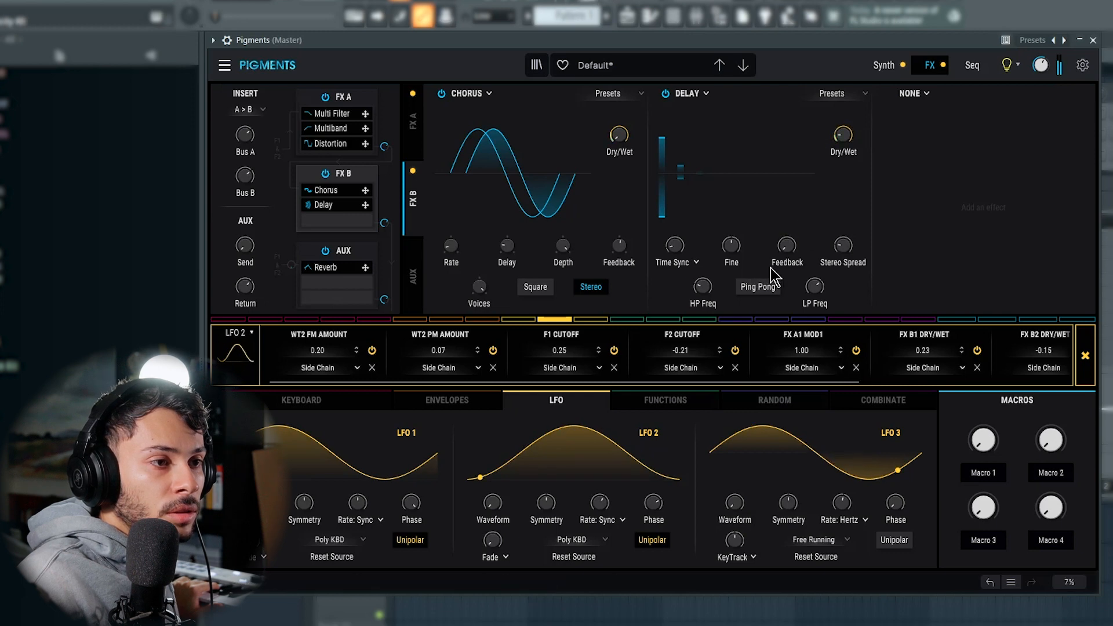
# Fine-tune the Delay's feedback, synced time and low-pass frequency, with the high-pass frequency at about 128 Hz.
pyautogui.moveTo(787, 245); pyautogui.dragTo(787, 232)
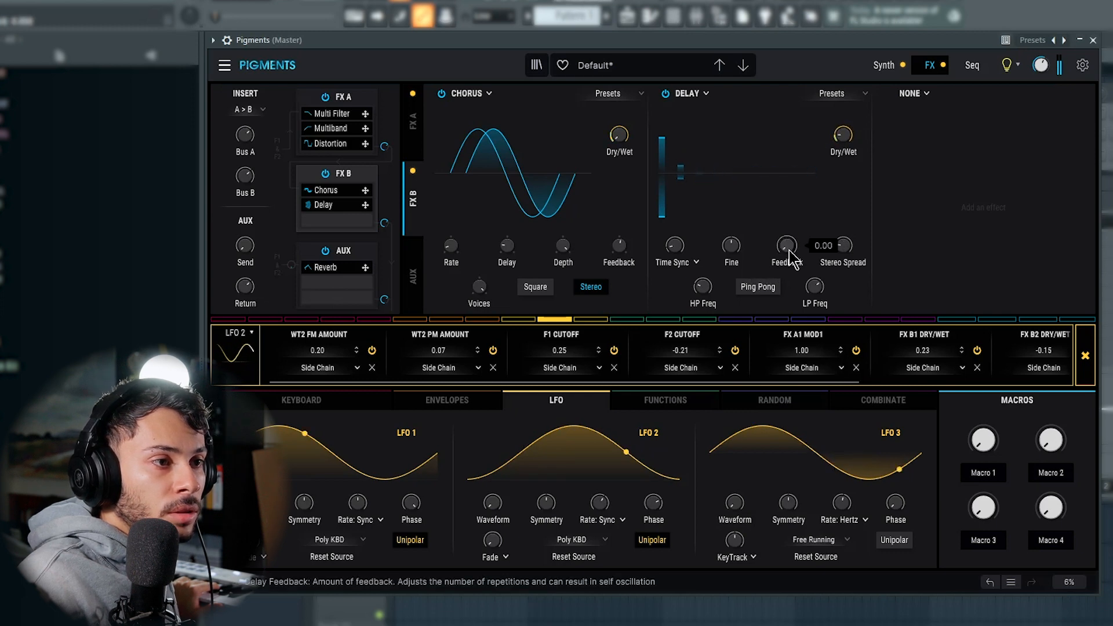
pyautogui.moveTo(675, 251); pyautogui.dragTo(675, 245)
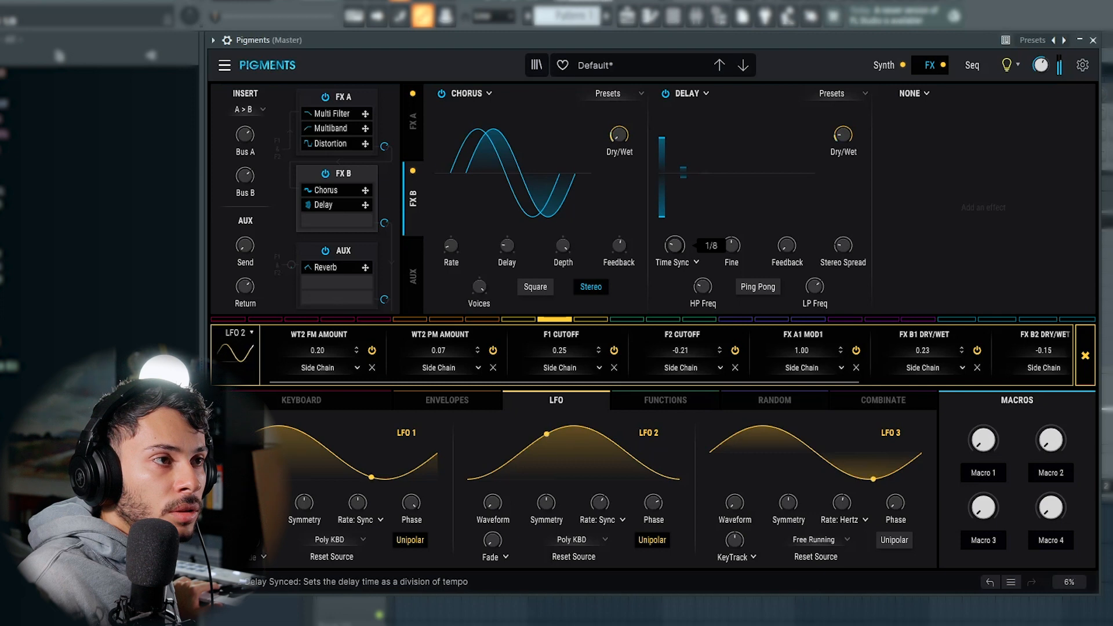
pyautogui.moveTo(704, 293); pyautogui.dragTo(704, 292)
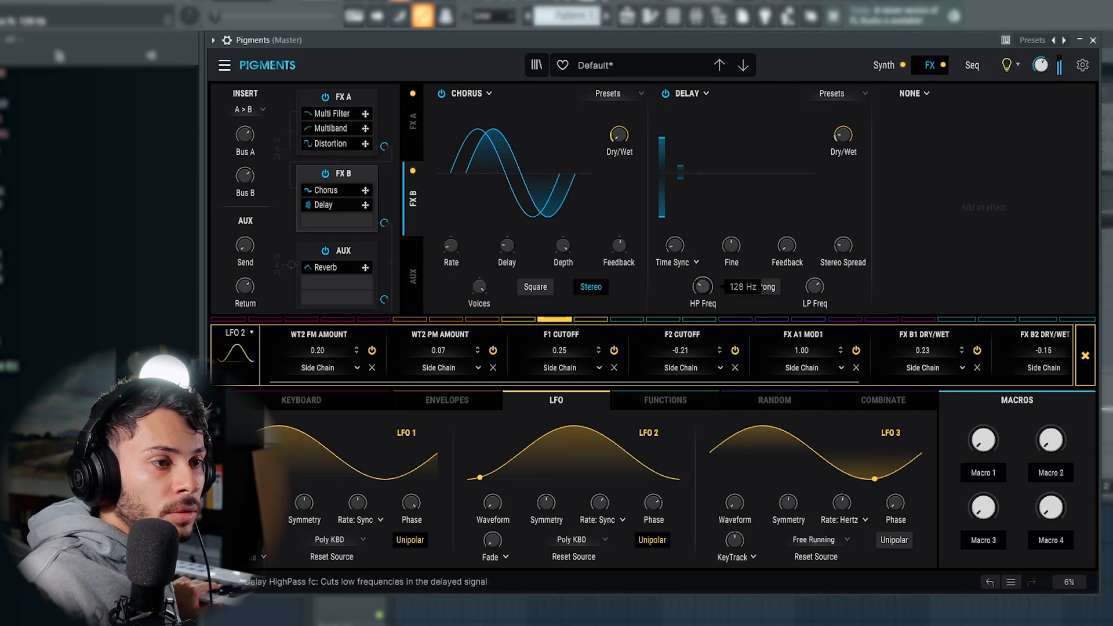
pyautogui.moveTo(809, 288); pyautogui.dragTo(809, 286)
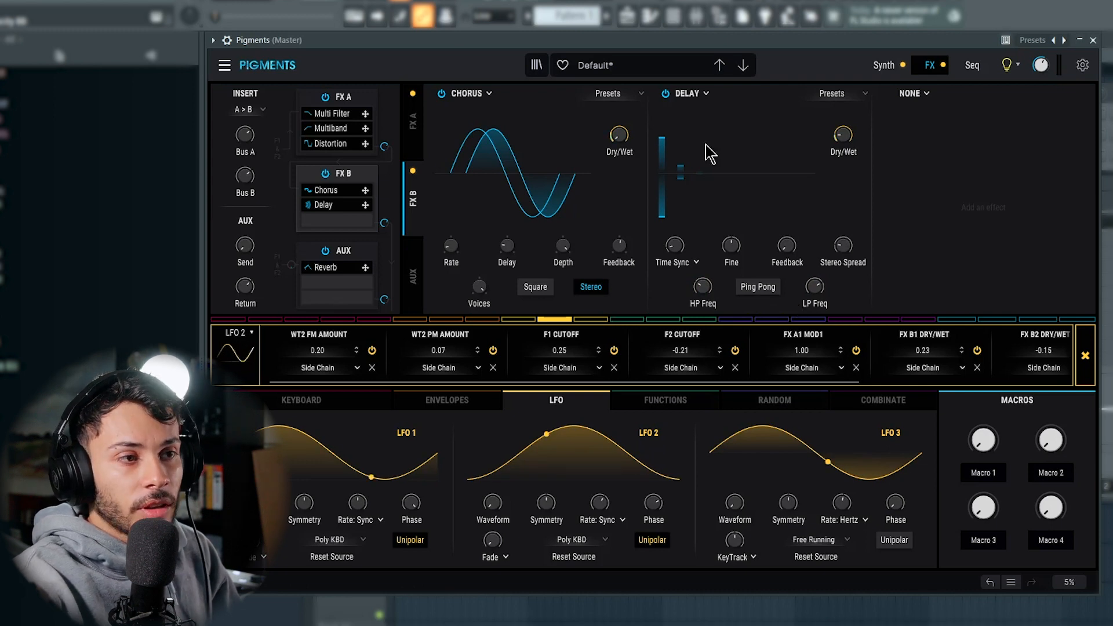
# Add a Reverb to the third slot of FX B, with its dry/wet at about 17% and modulated by LFO 2.
pyautogui.click(909, 95)
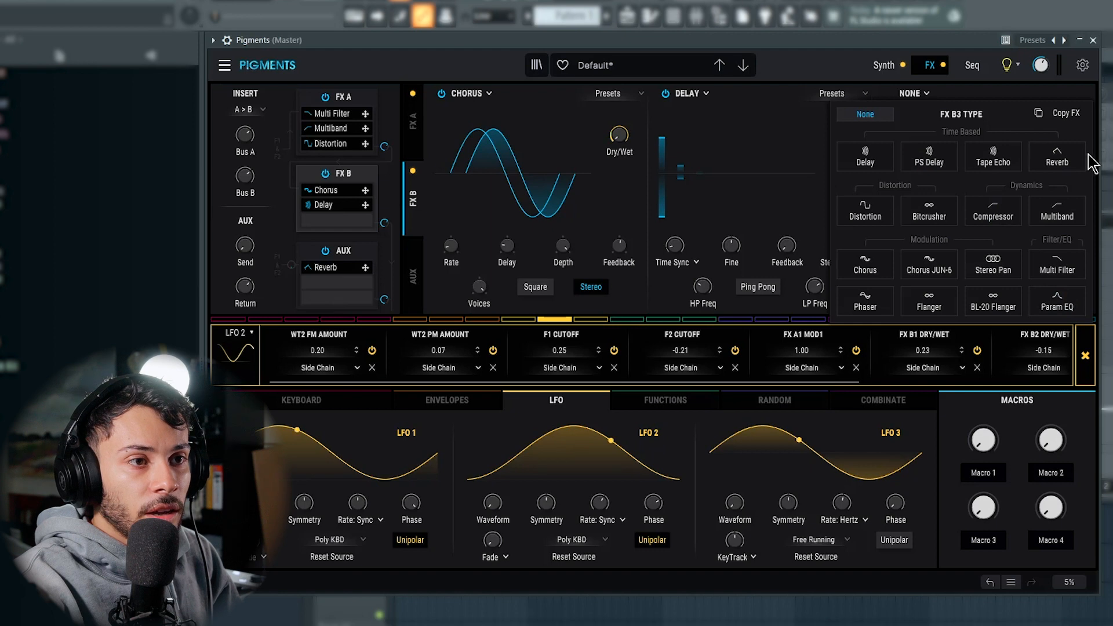
pyautogui.click(1056, 161)
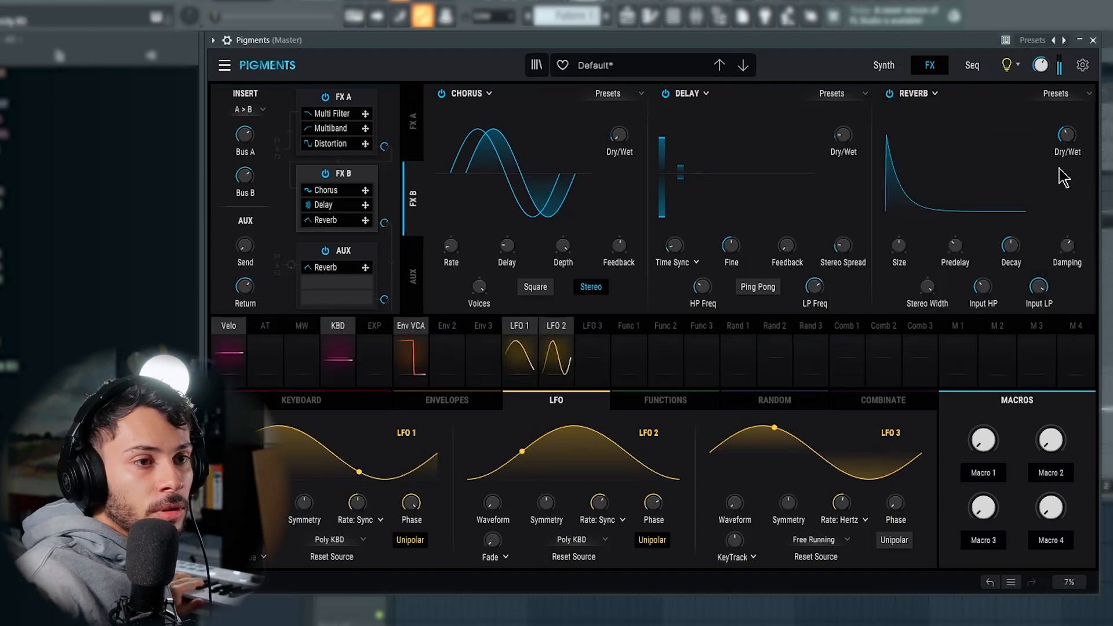
pyautogui.moveTo(1067, 135)
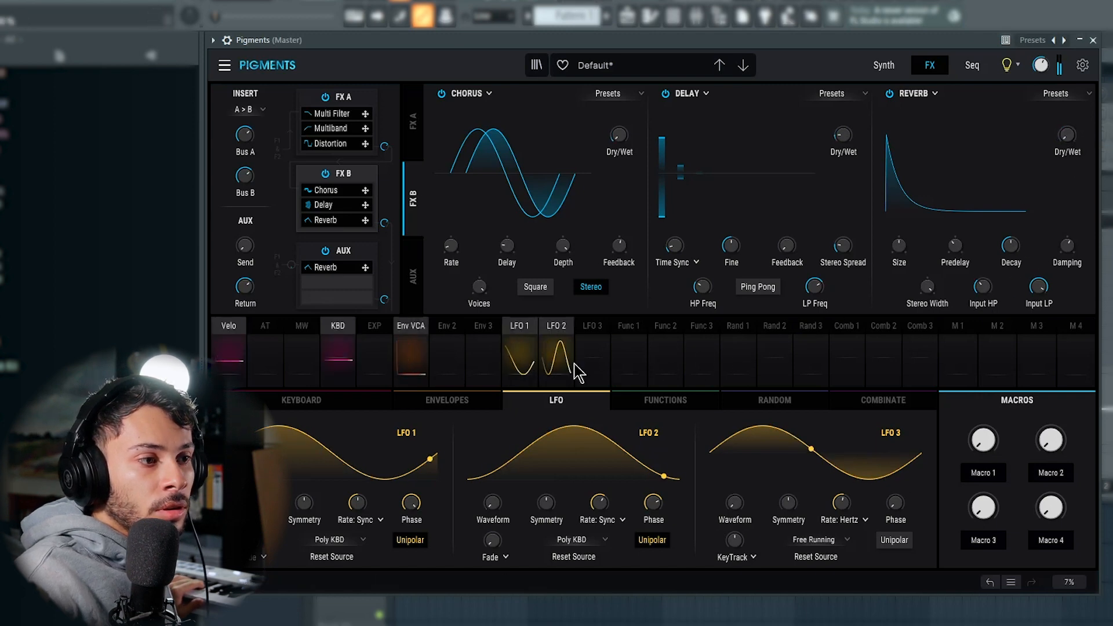
pyautogui.click(557, 353)
pyautogui.moveTo(1051, 141); pyautogui.dragTo(1051, 128)
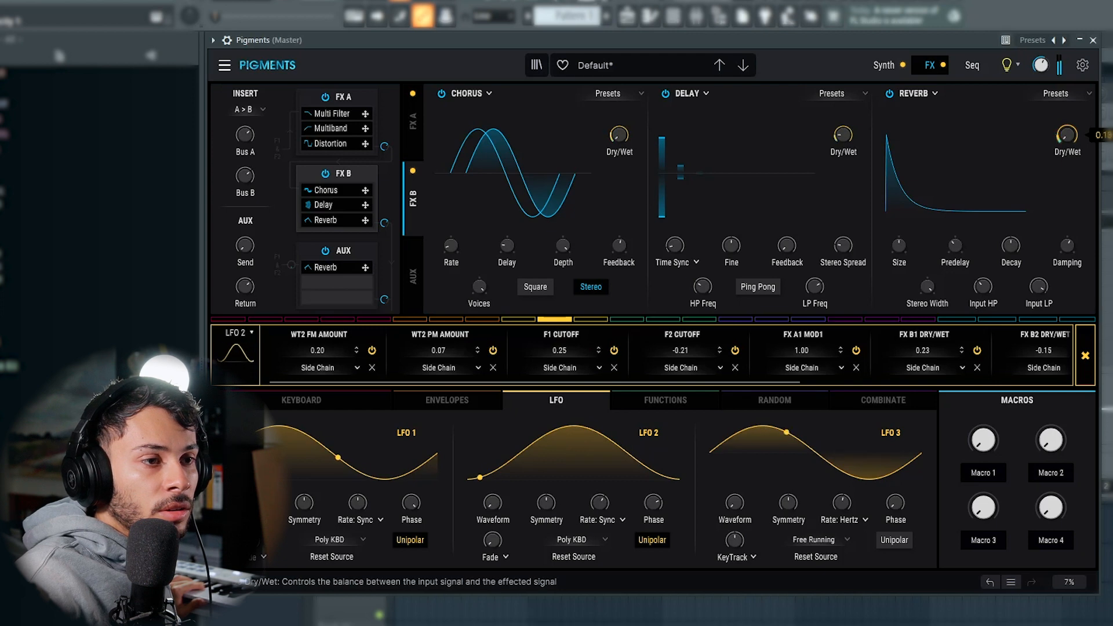
pyautogui.moveTo(1061, 129); pyautogui.dragTo(1061, 137)
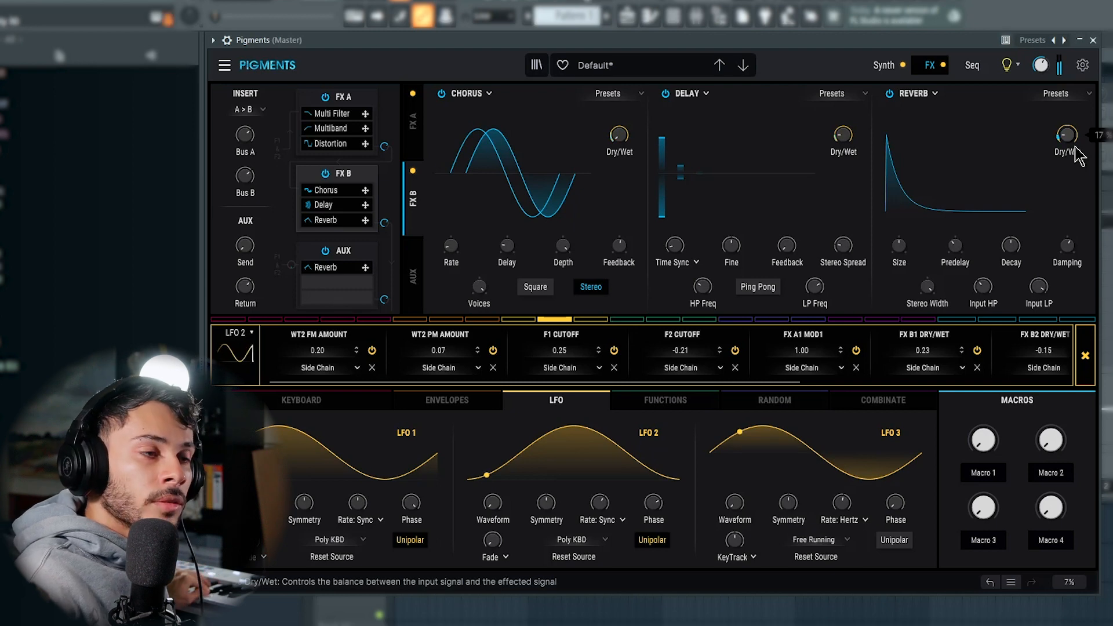
# Enable Noise 1 in the utility engine of the synth page and modulate its volume with LFO 2.
pyautogui.click(883, 65)
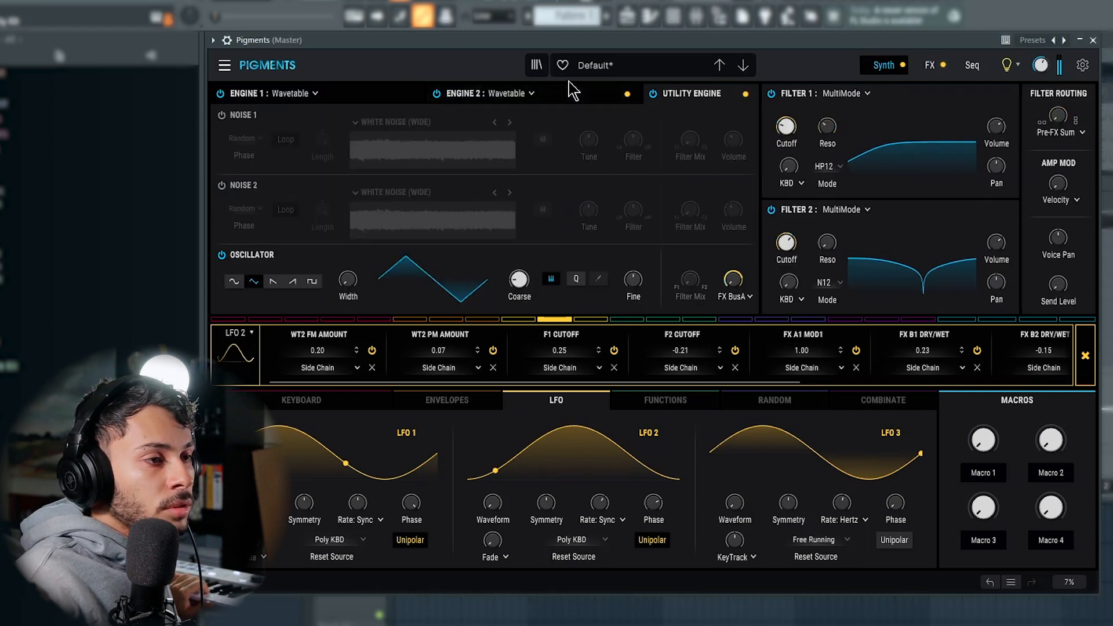
pyautogui.click(222, 115)
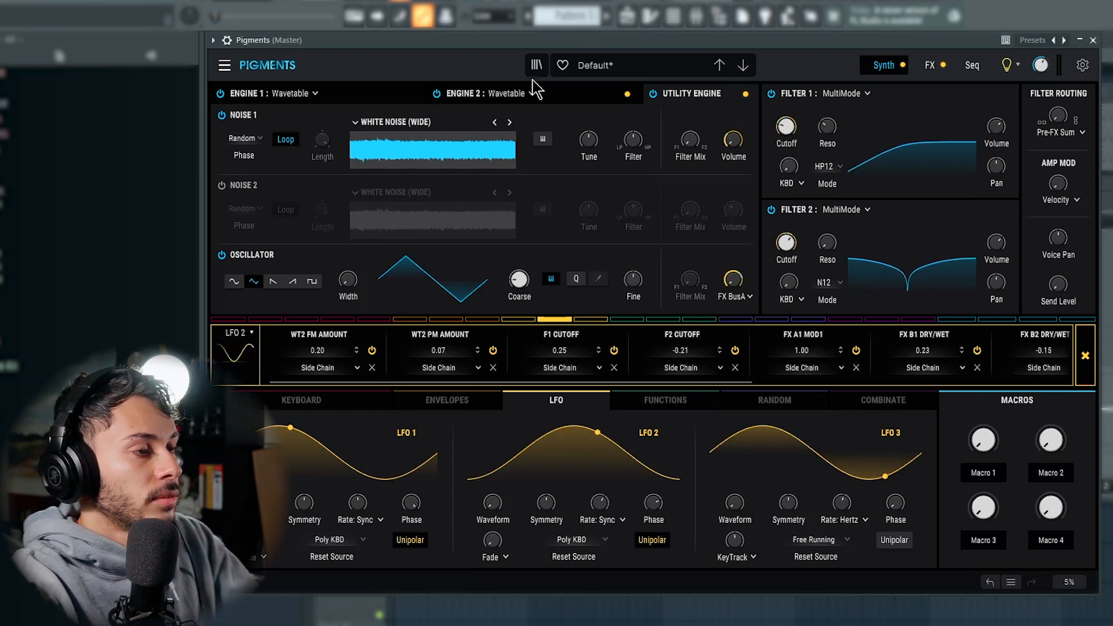
# Fine-tune Engine 2's base frequency modulation amount to about 0.021.
pyautogui.click(563, 97)
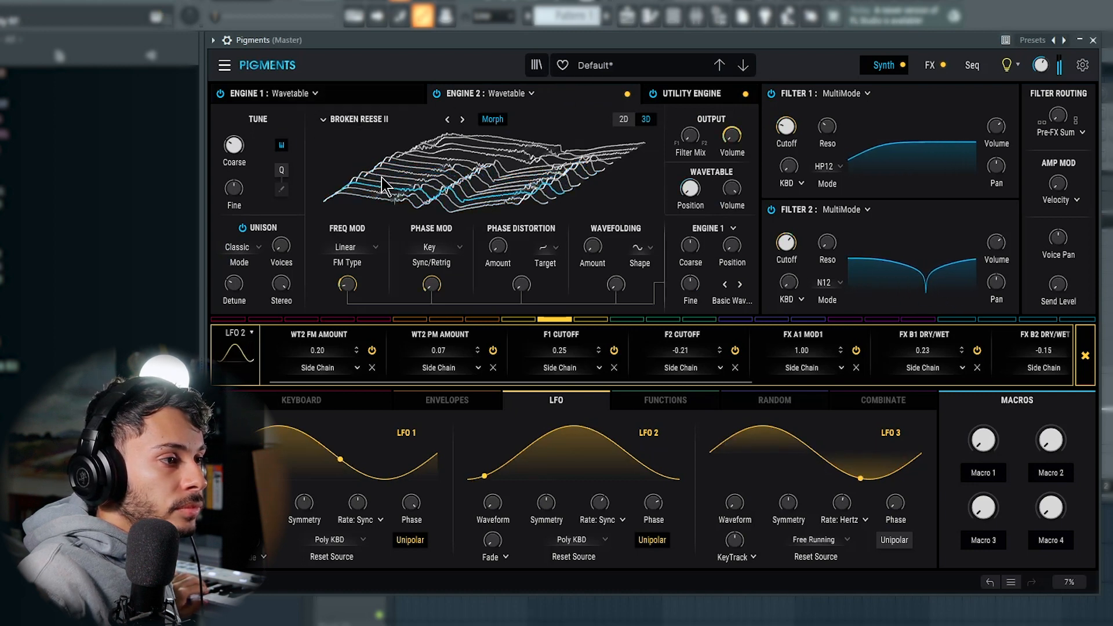
pyautogui.moveTo(350, 288)
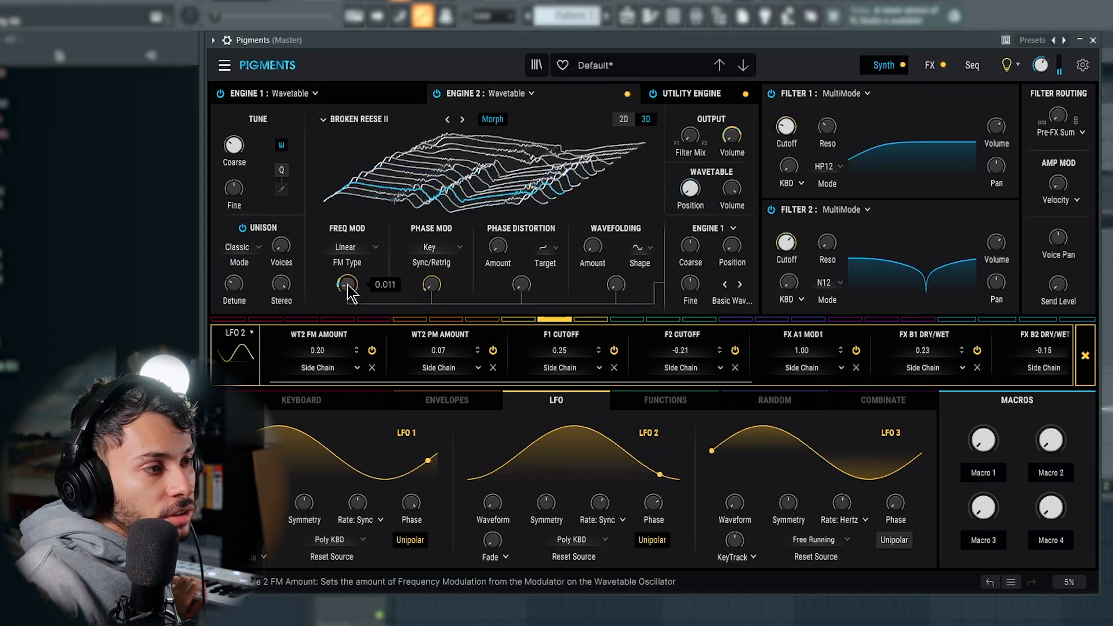
pyautogui.moveTo(350, 288); pyautogui.dragTo(350, 284)
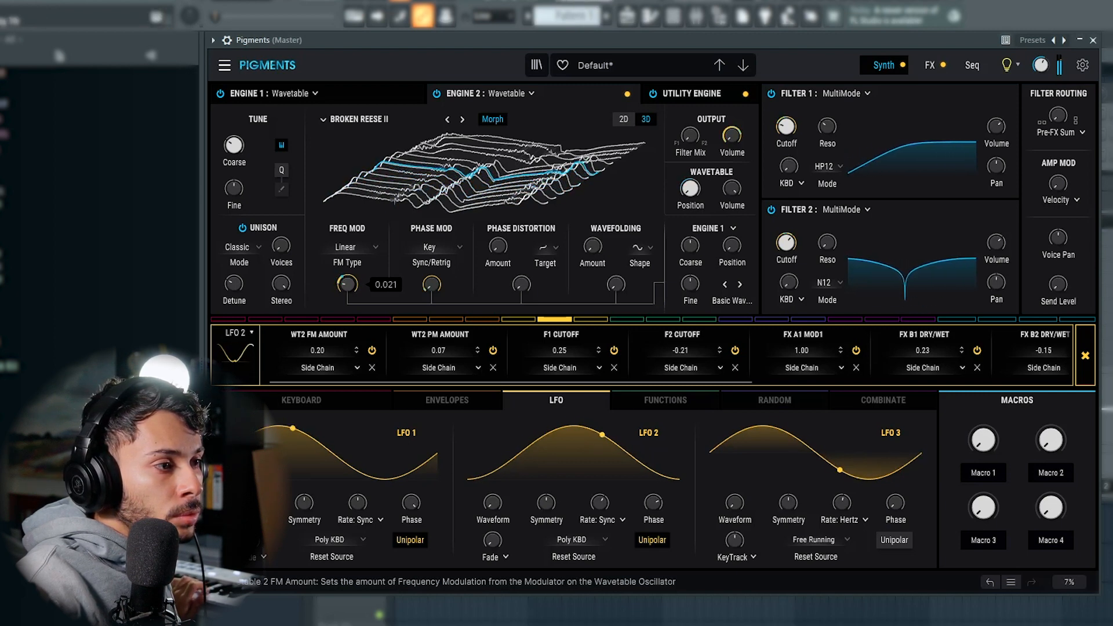
pyautogui.moveTo(350, 283); pyautogui.dragTo(349, 283)
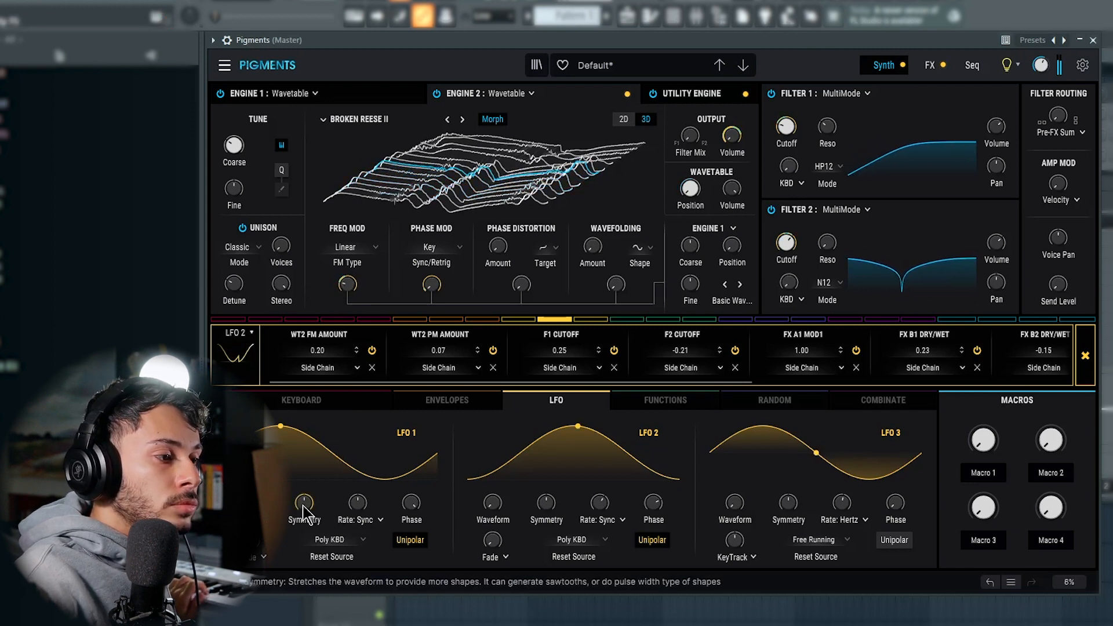
# Change the waveforms of LFO 1 and LFO 2 to triangles and show Engine 1's settings.
pyautogui.moveTo(250, 503); pyautogui.dragTo(250, 456)
pyautogui.moveTo(492, 503)
pyautogui.mouseDown()
pyautogui.moveTo(493, 478)
pyautogui.moveTo(492, 490)
pyautogui.mouseUp()
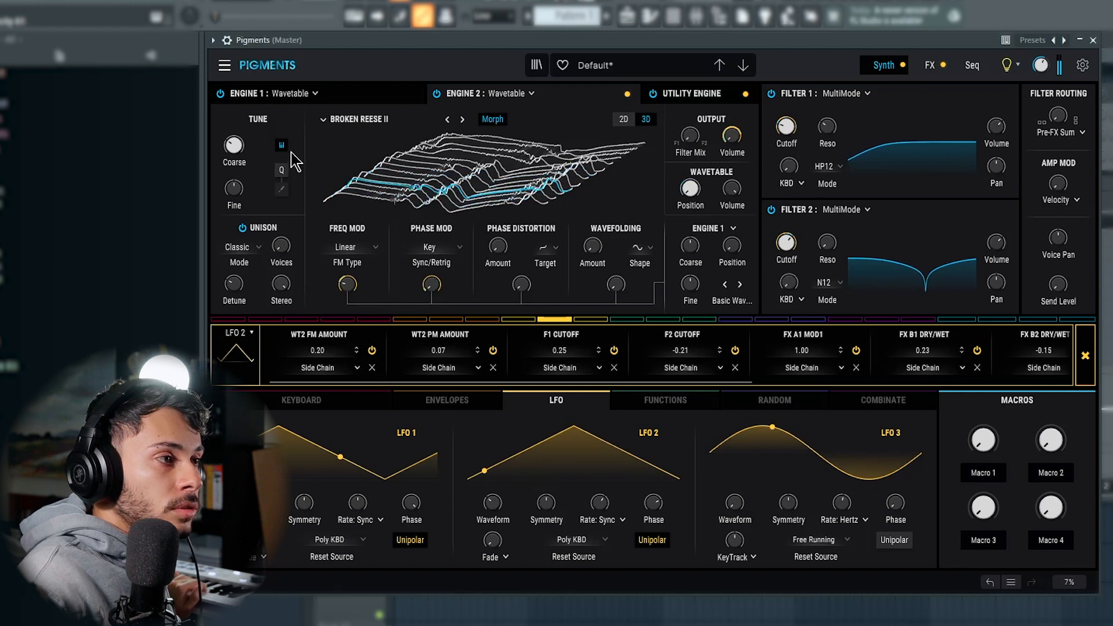
pyautogui.click(341, 94)
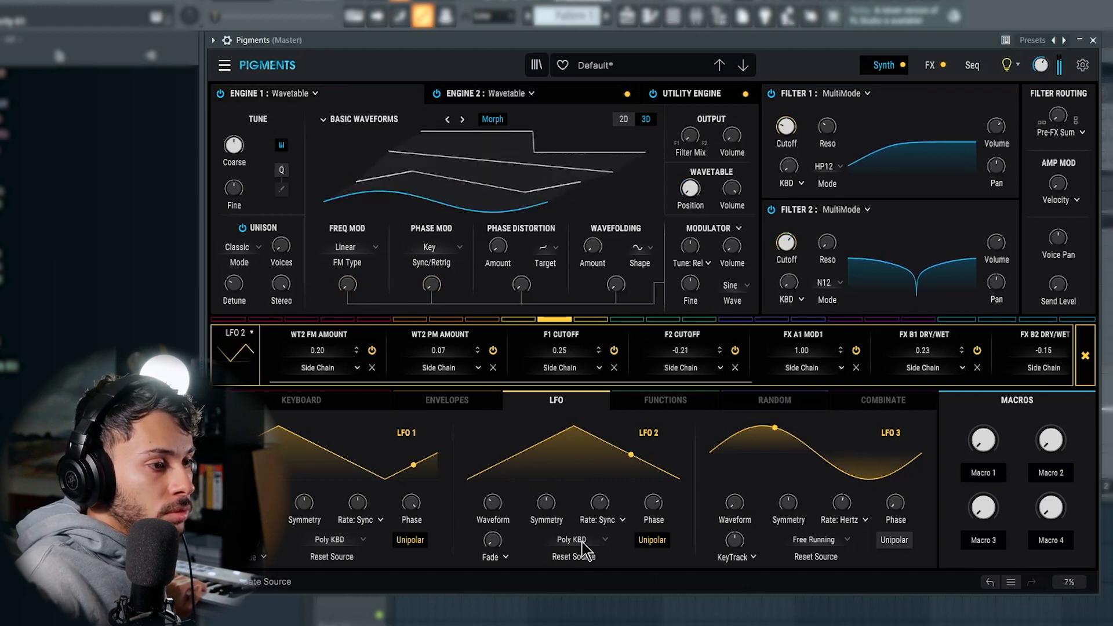